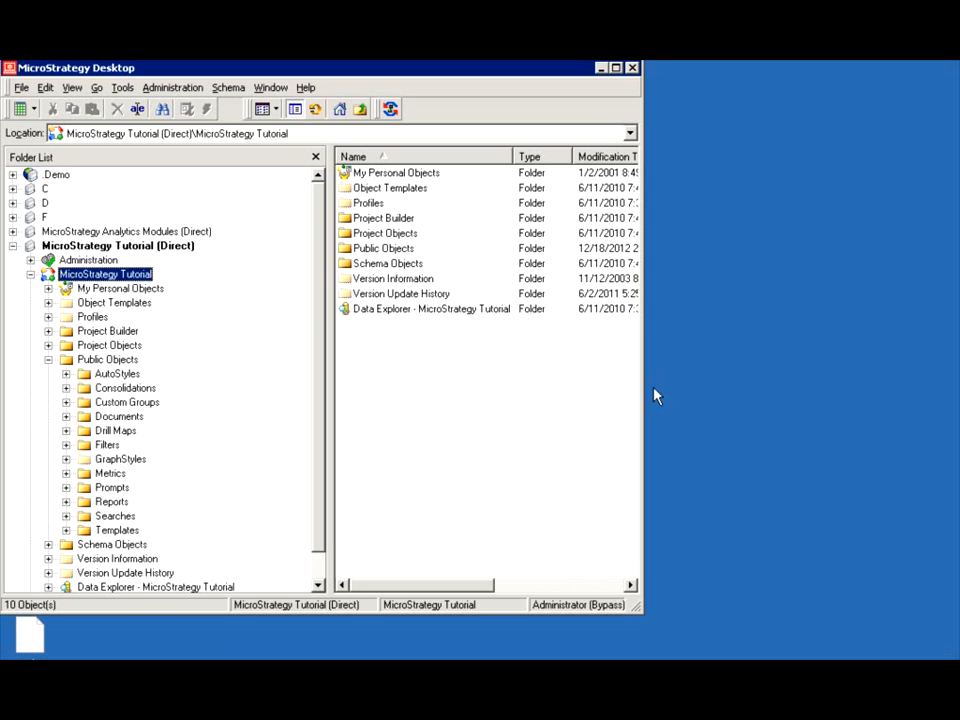
- Examine the qualification types offered in a new empty filter, then close the Filter Editor without saving
{"action": "right_click", "coordinate": [348, 351]}
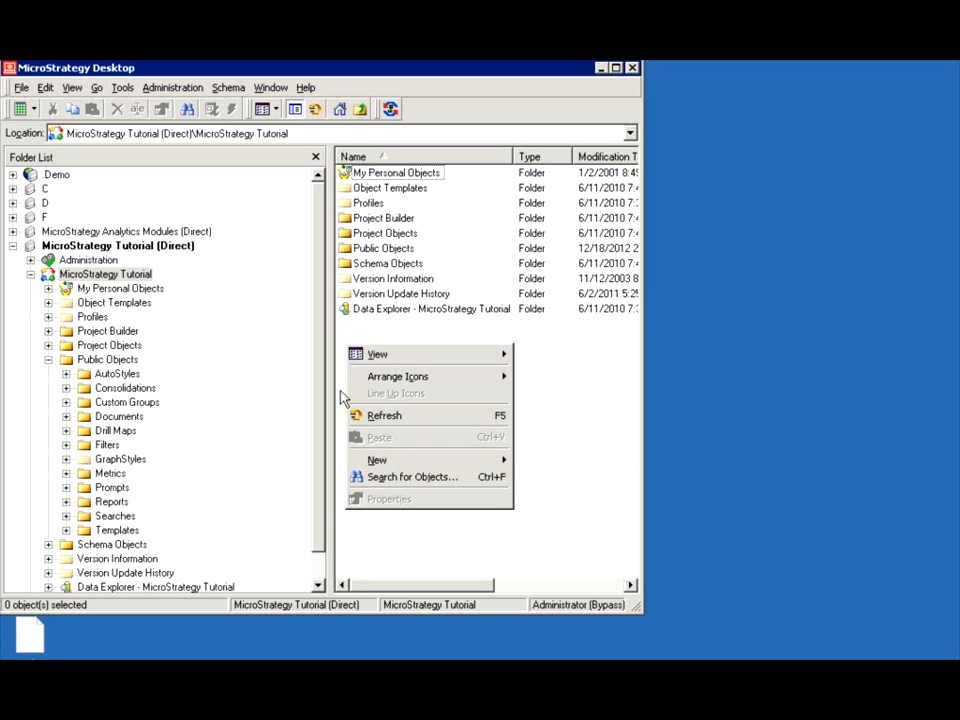
{"action": "mouse_move", "coordinate": [483, 461]}
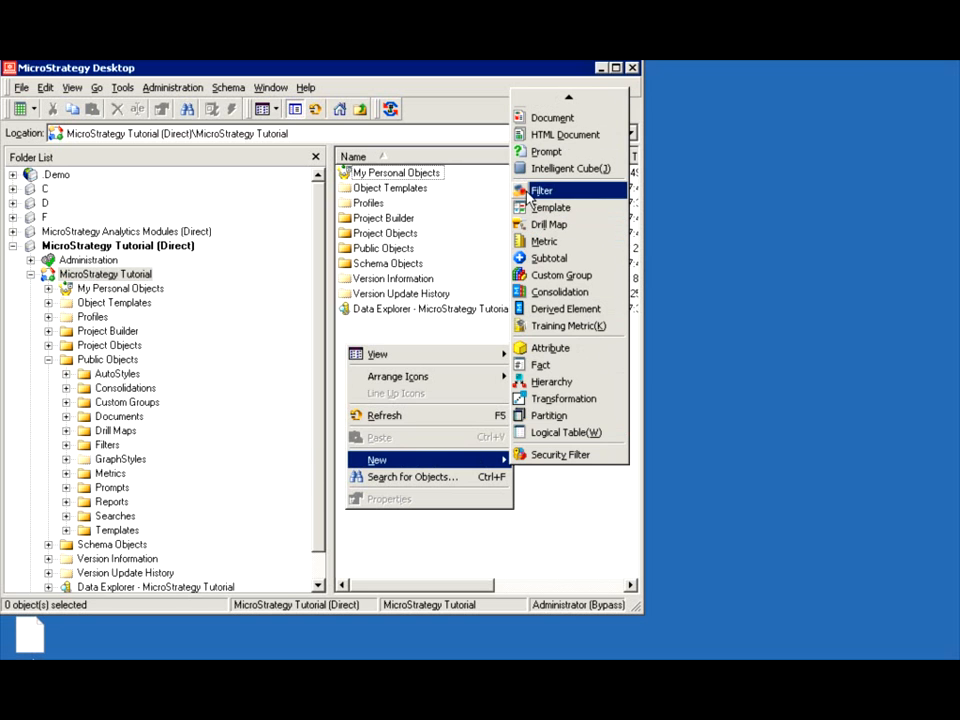
{"action": "left_click", "coordinate": [518, 190]}
{"action": "left_click", "coordinate": [362, 462]}
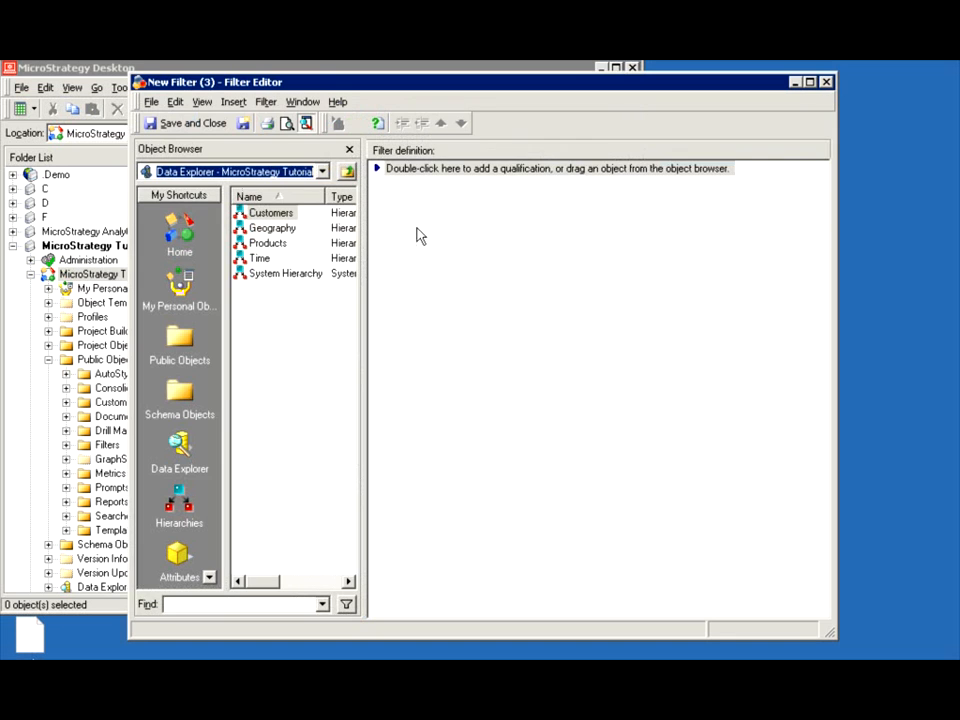
{"action": "double_click", "coordinate": [431, 172]}
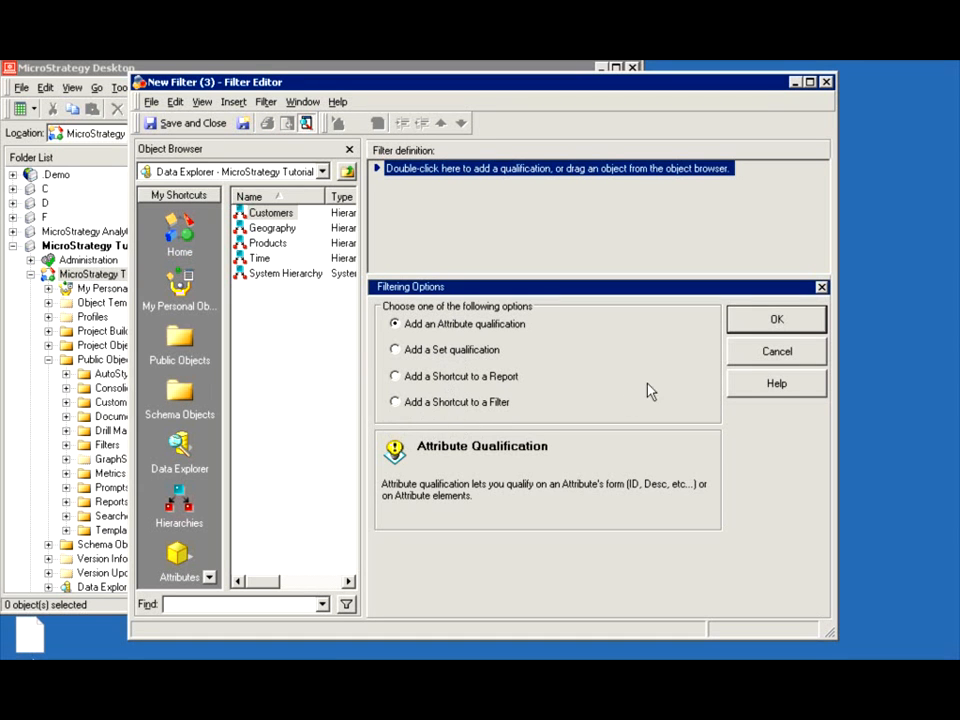
{"action": "left_click", "coordinate": [765, 358]}
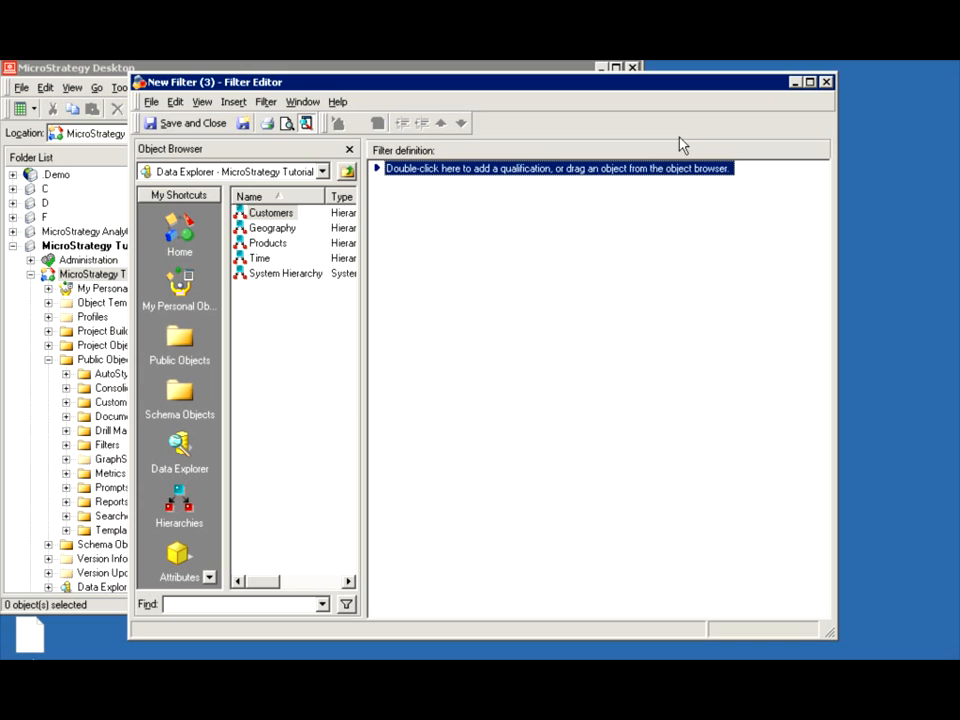
{"action": "left_click", "coordinate": [826, 81]}
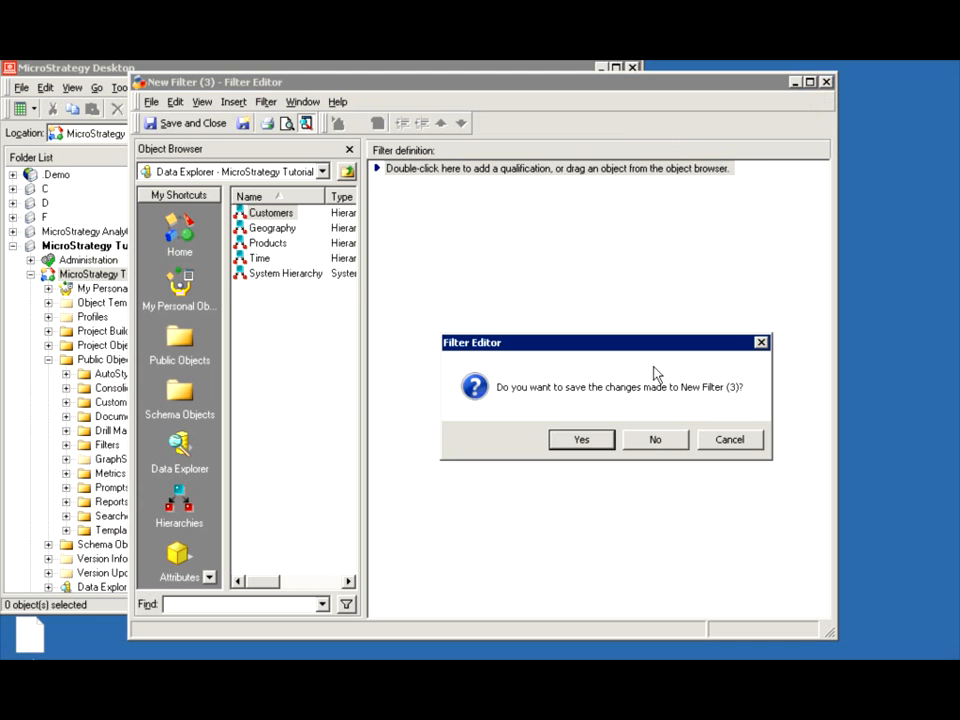
{"action": "left_click", "coordinate": [655, 441]}
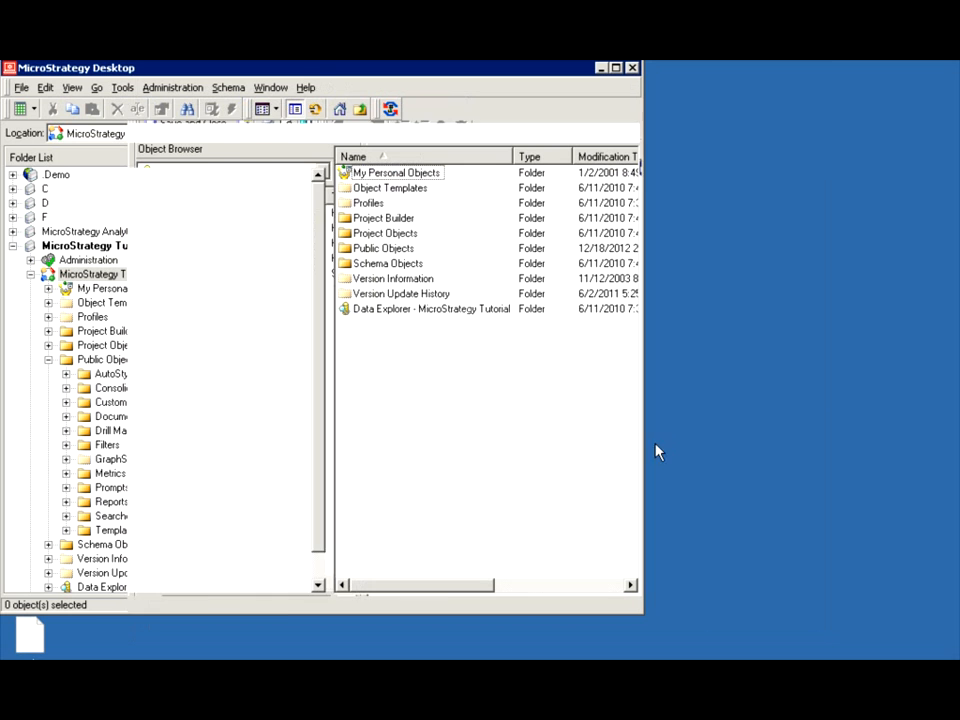
- Enable "Show advanced qualification" for the Filter editor in the MicroStrategy Tutorial project's preferences
{"action": "right_click", "coordinate": [115, 276]}
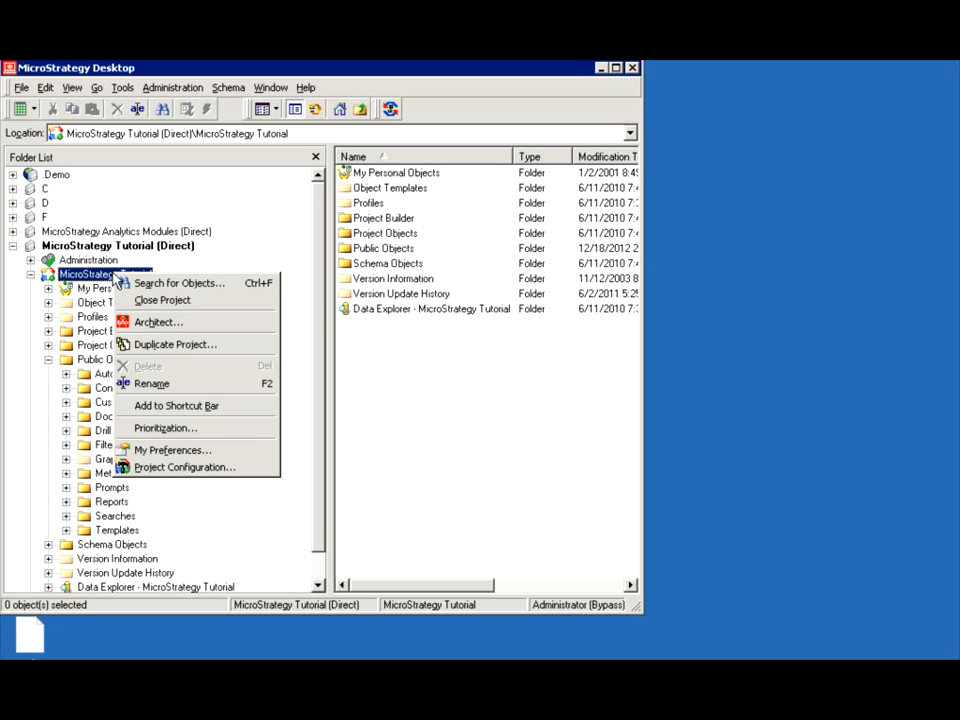
{"action": "left_click", "coordinate": [182, 451]}
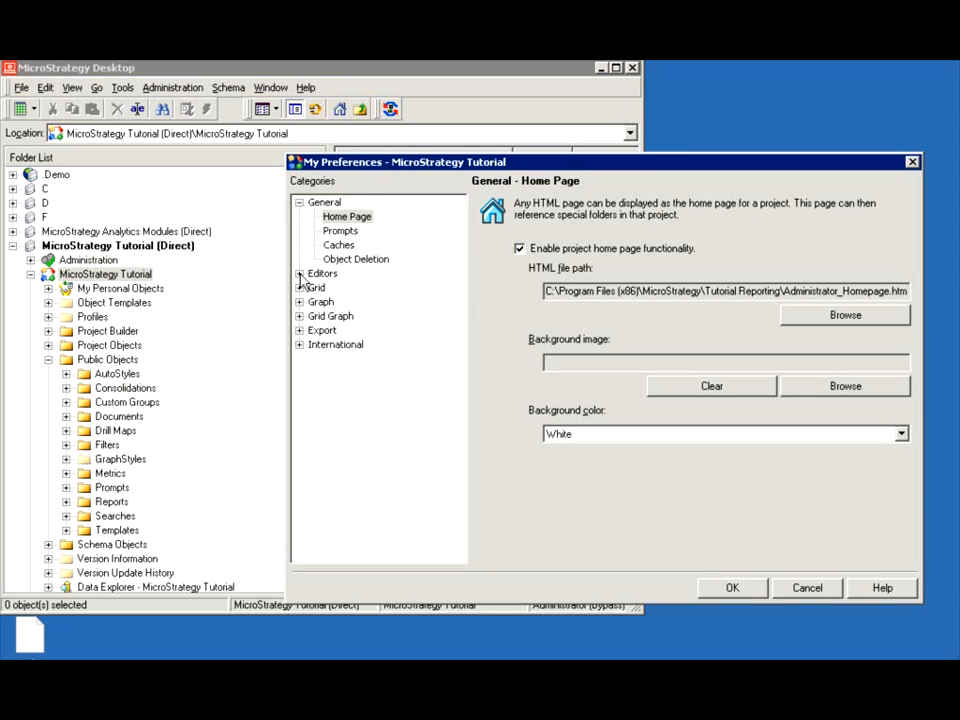
{"action": "left_click", "coordinate": [299, 274]}
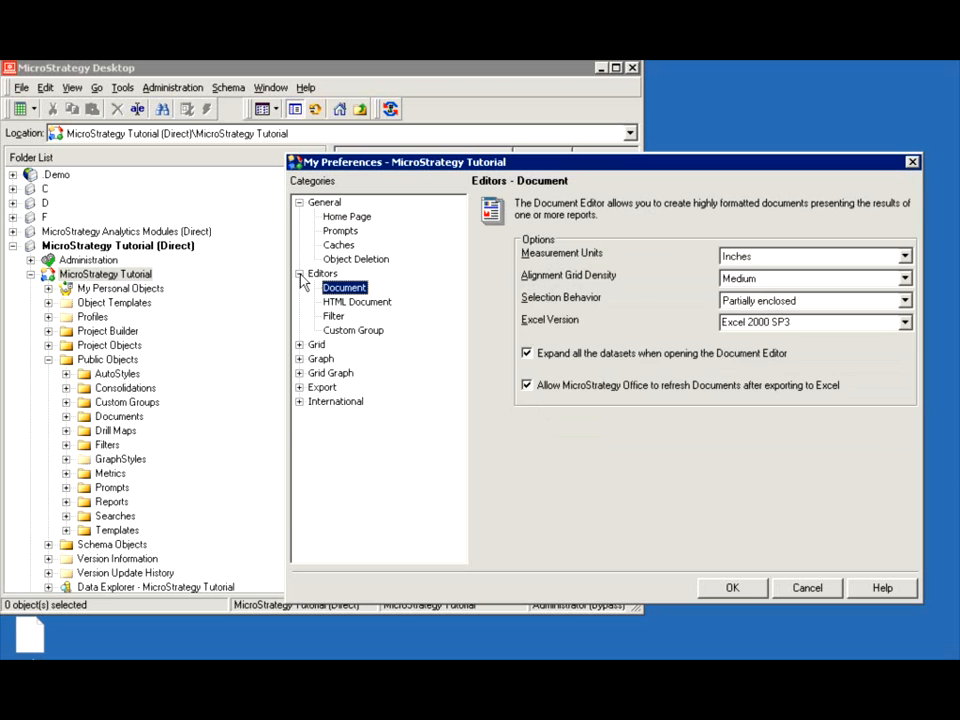
{"action": "left_click", "coordinate": [333, 316]}
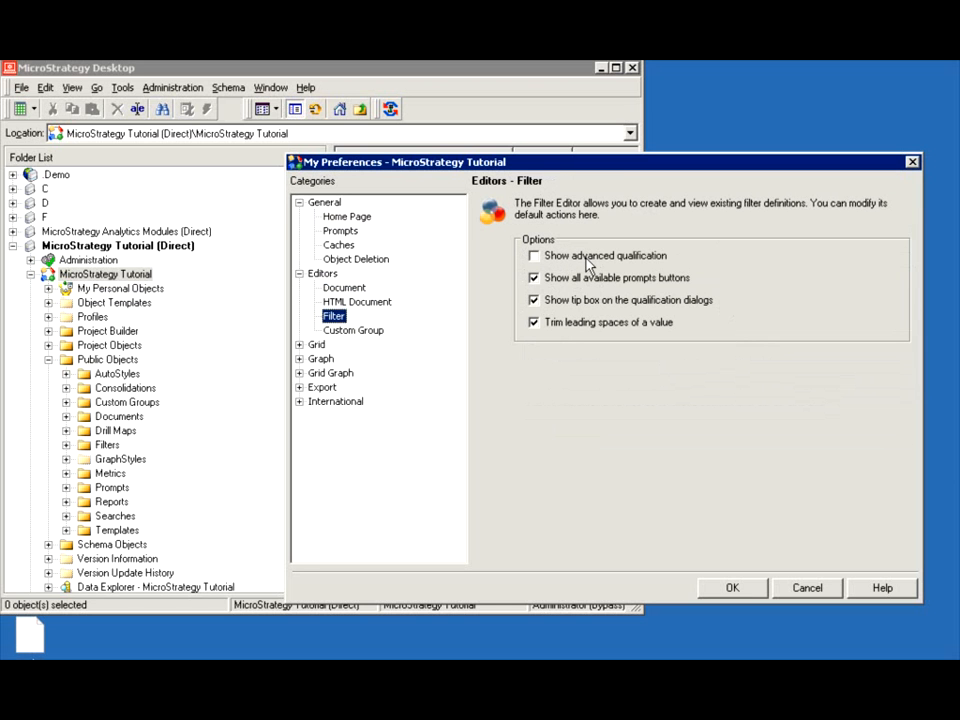
{"action": "left_click", "coordinate": [534, 258]}
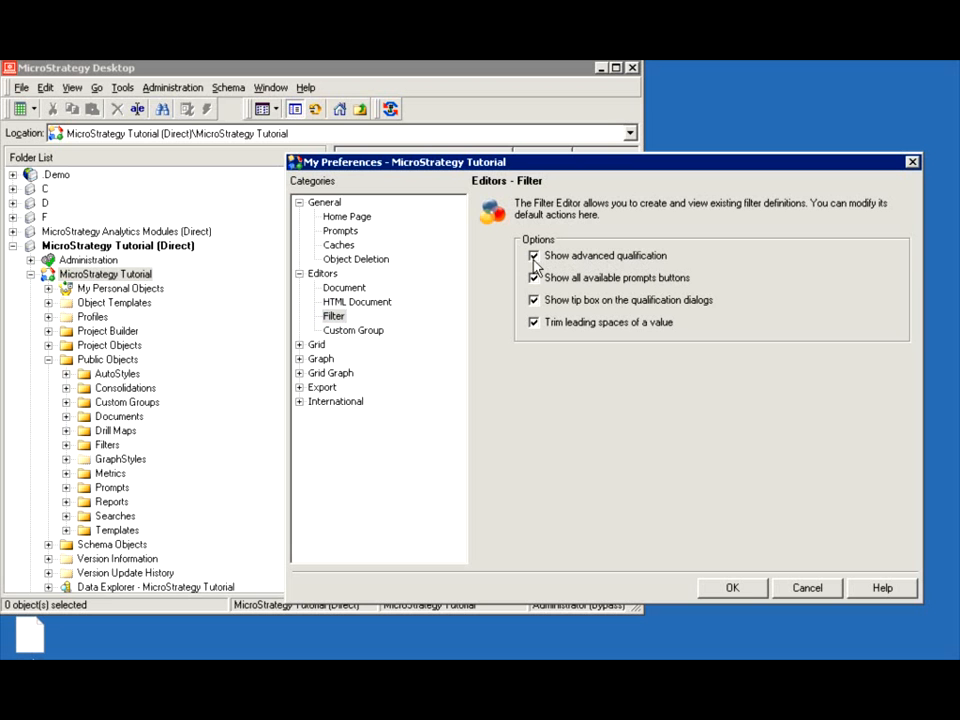
{"action": "left_click", "coordinate": [733, 590]}
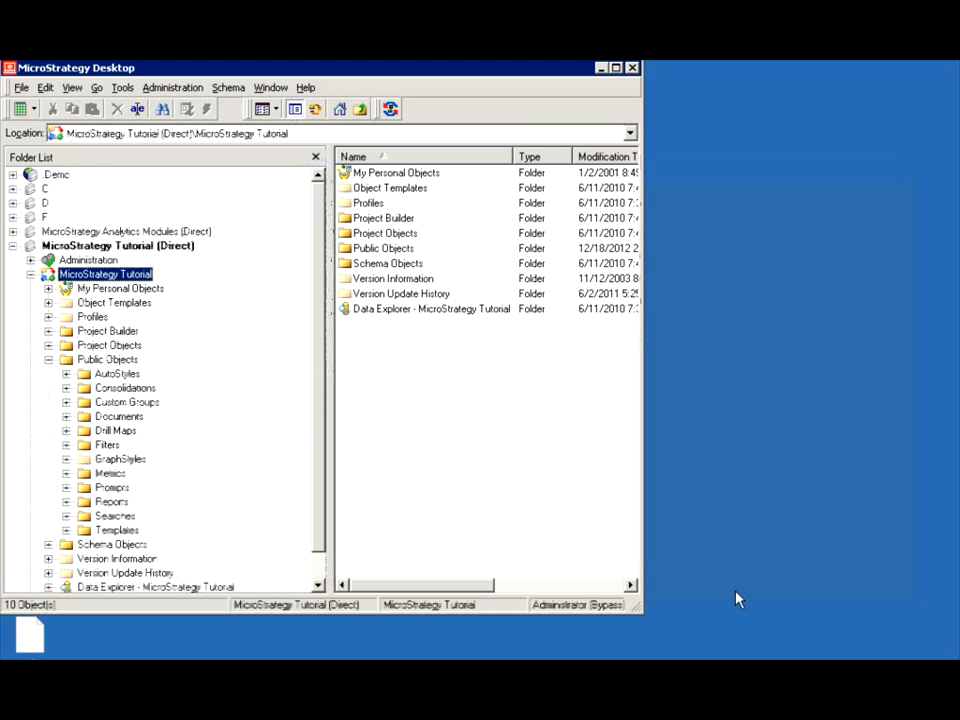
- Create a new empty filter in the MicroStrategy Tutorial project
{"action": "right_click", "coordinate": [367, 354]}
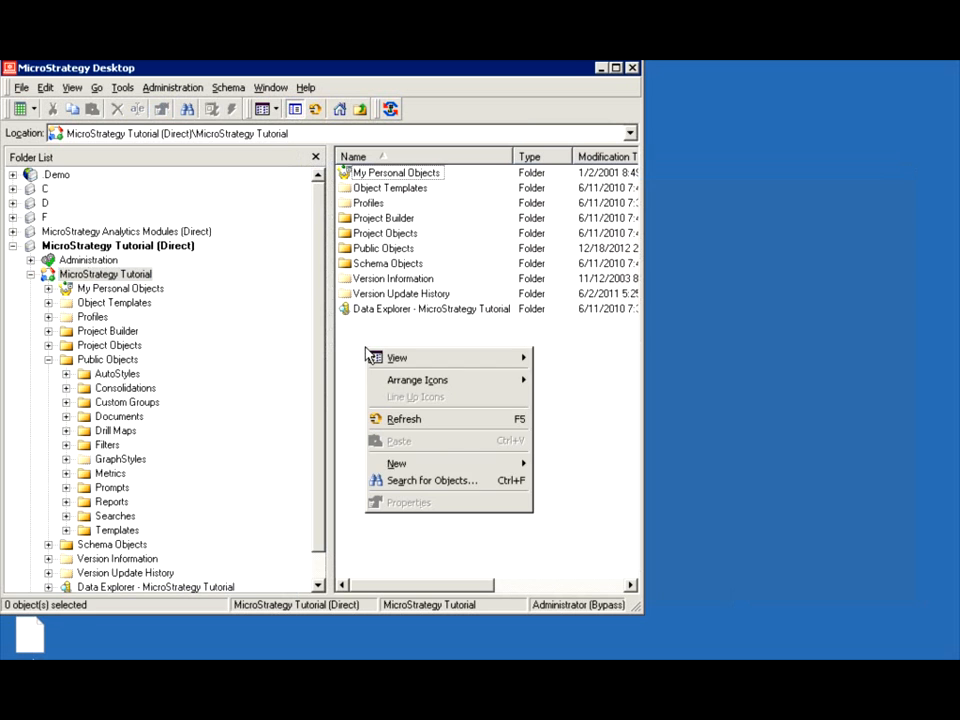
{"action": "left_click", "coordinate": [396, 463]}
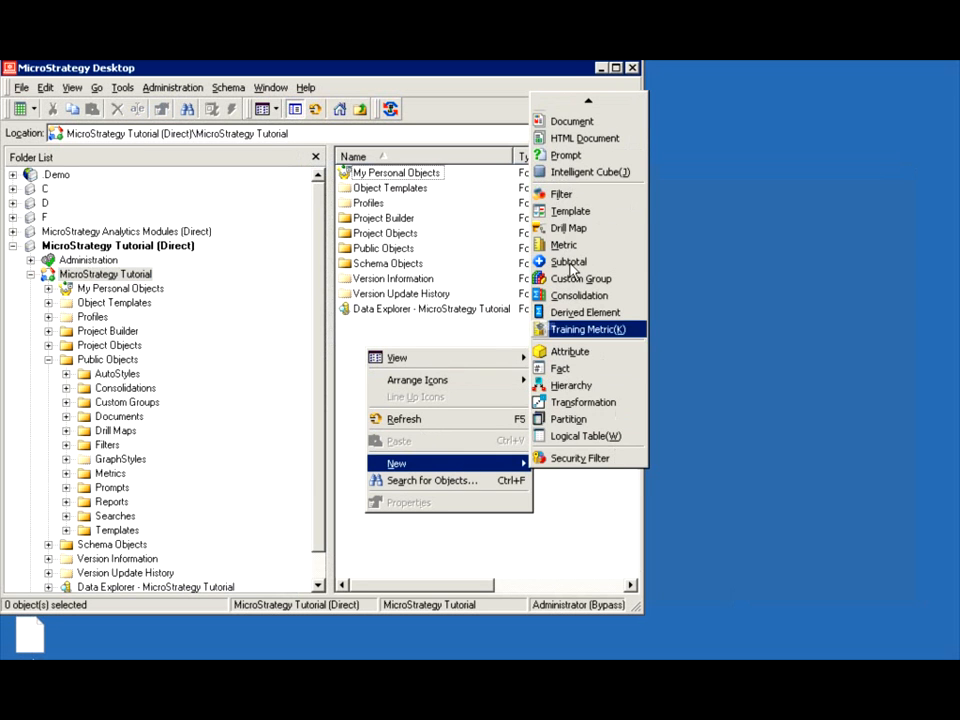
{"action": "left_click", "coordinate": [549, 194]}
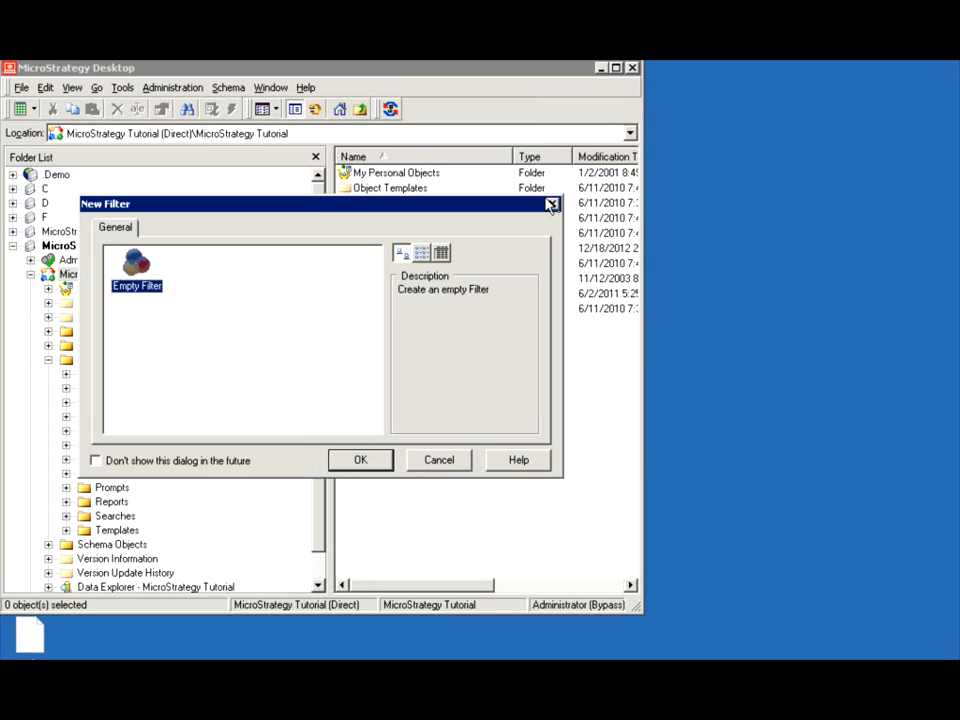
{"action": "left_click", "coordinate": [386, 459]}
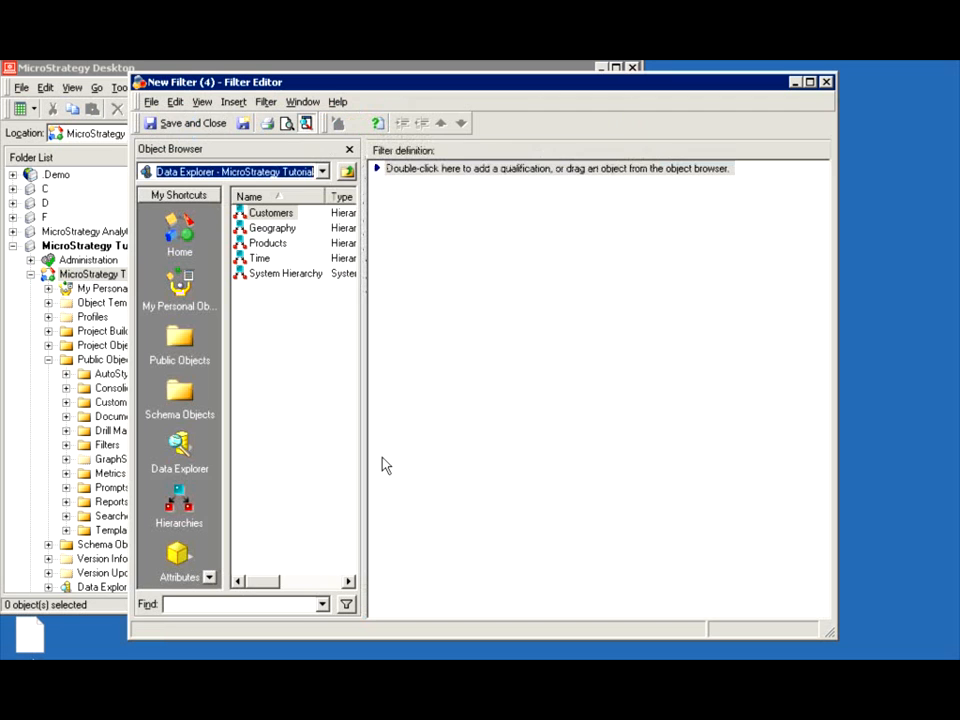
- Add an advanced qualification to the filter definition, using the Custom expression option
{"action": "double_click", "coordinate": [418, 170]}
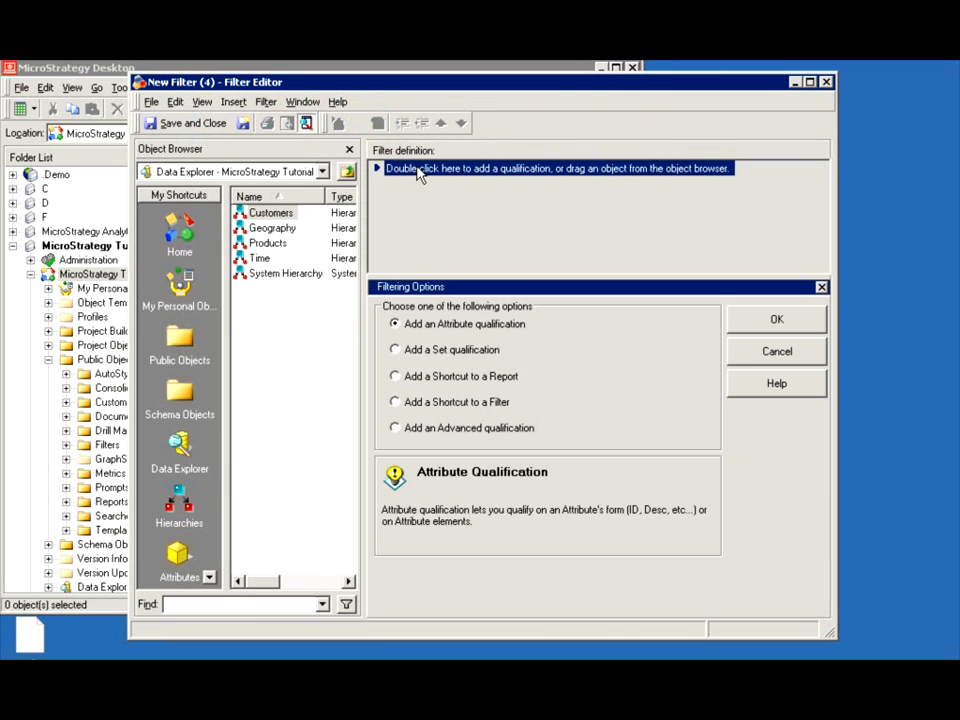
{"action": "left_click", "coordinate": [395, 430]}
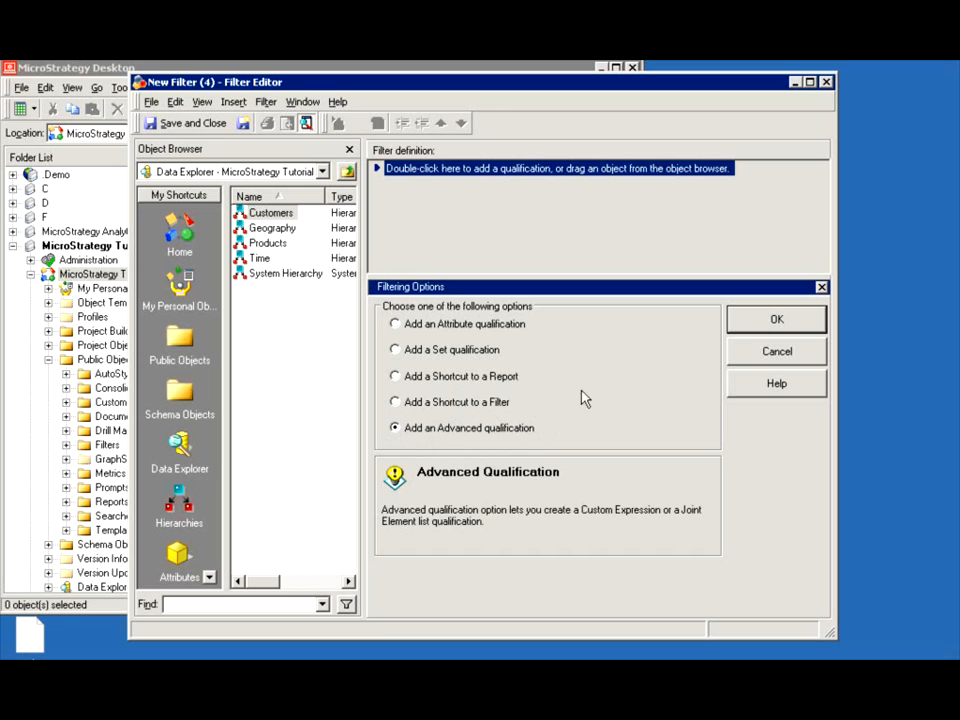
{"action": "left_click", "coordinate": [744, 326]}
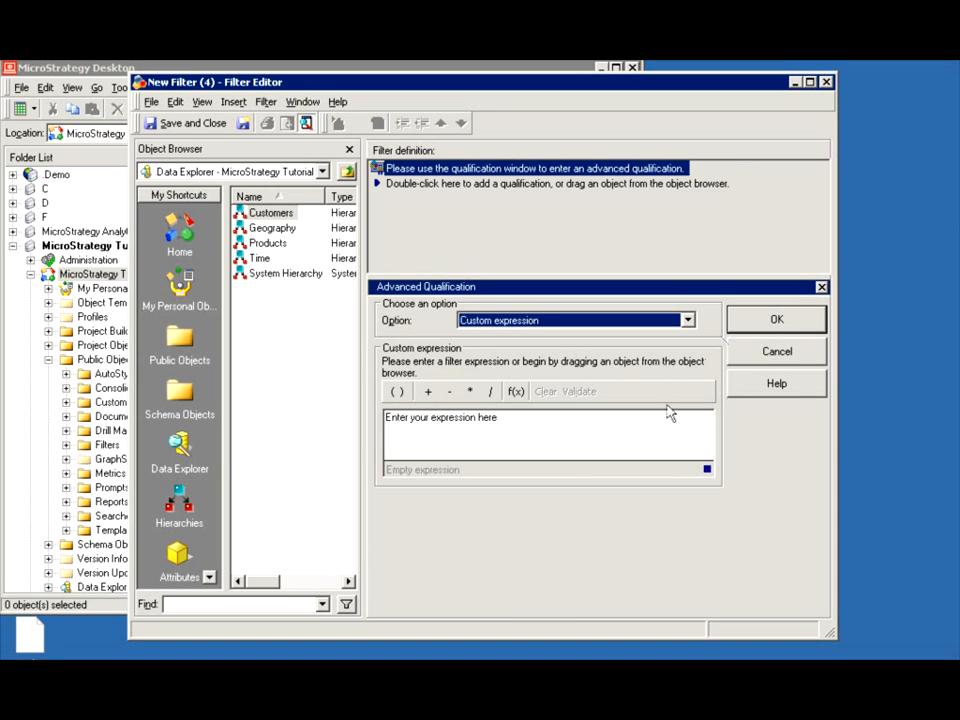
{"action": "left_click", "coordinate": [688, 320]}
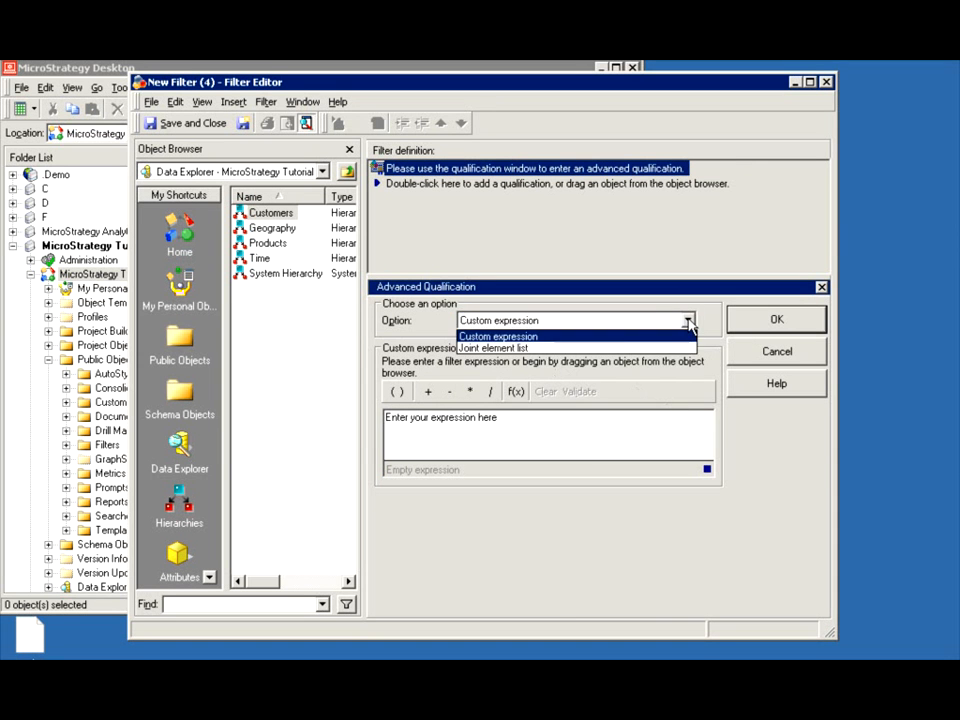
{"action": "left_click", "coordinate": [505, 338]}
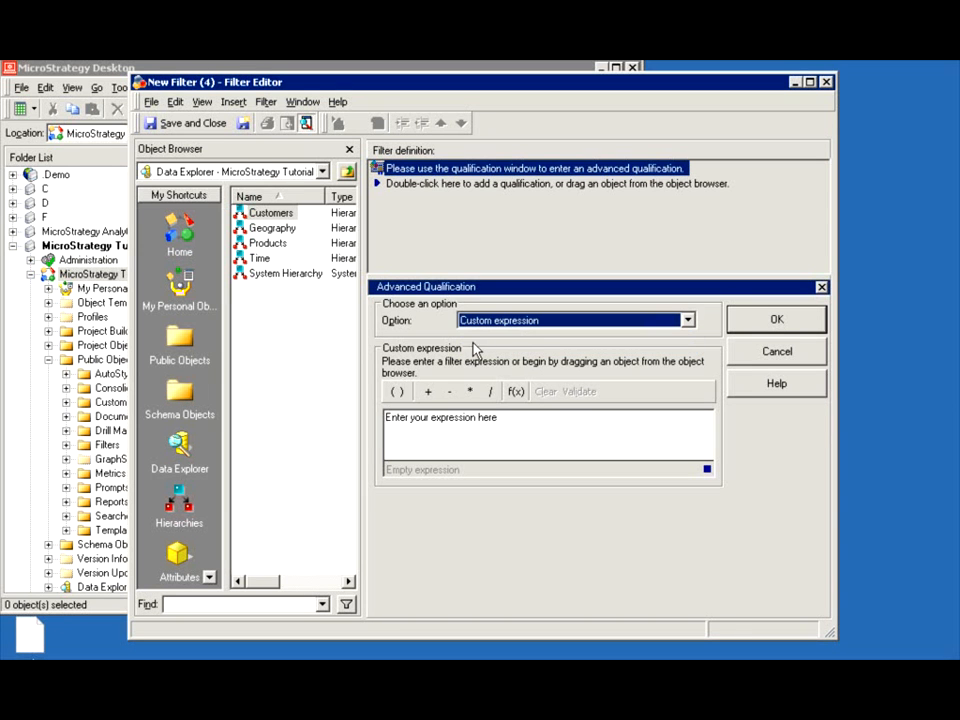
- Enter the function name ApplyComparison in the custom expression
{"action": "left_click", "coordinate": [407, 441]}
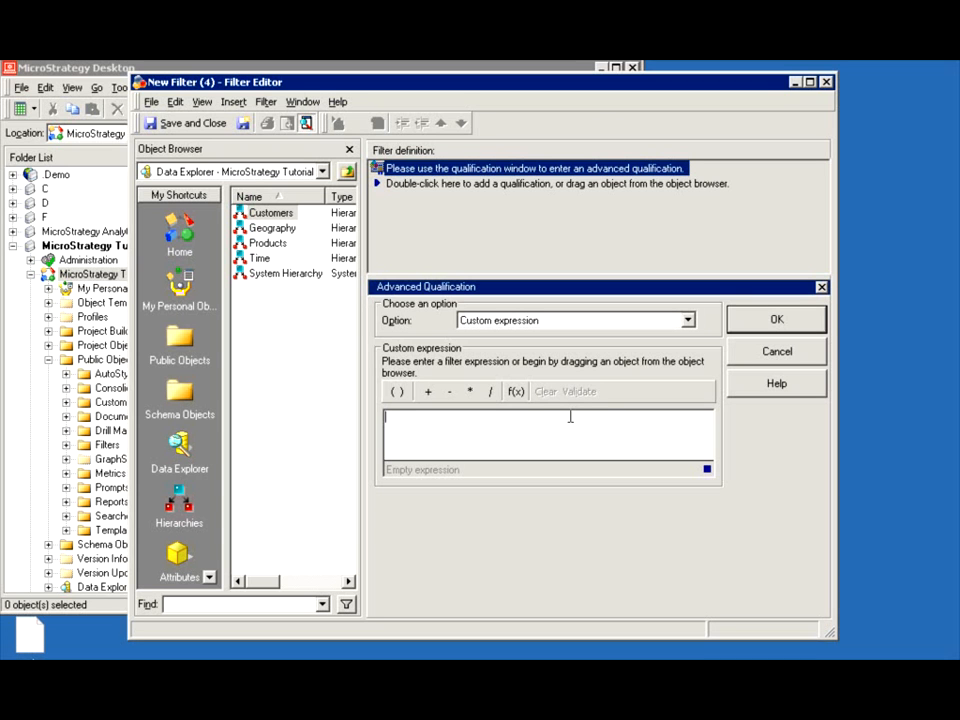
{"action": "type", "text": "App"}
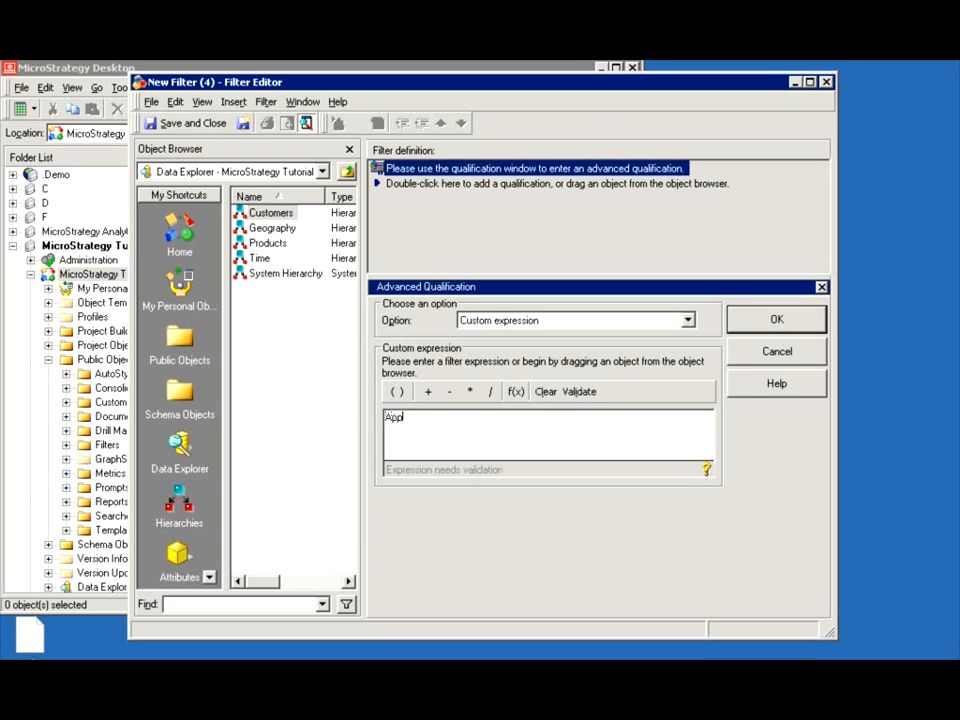
{"action": "type", "text": "lyComparison"}
- Look up ApplyComparison among the Internal Functions, examine its syntax and description, and leave the function wizard without inserting anything
{"action": "left_click", "coordinate": [516, 391]}
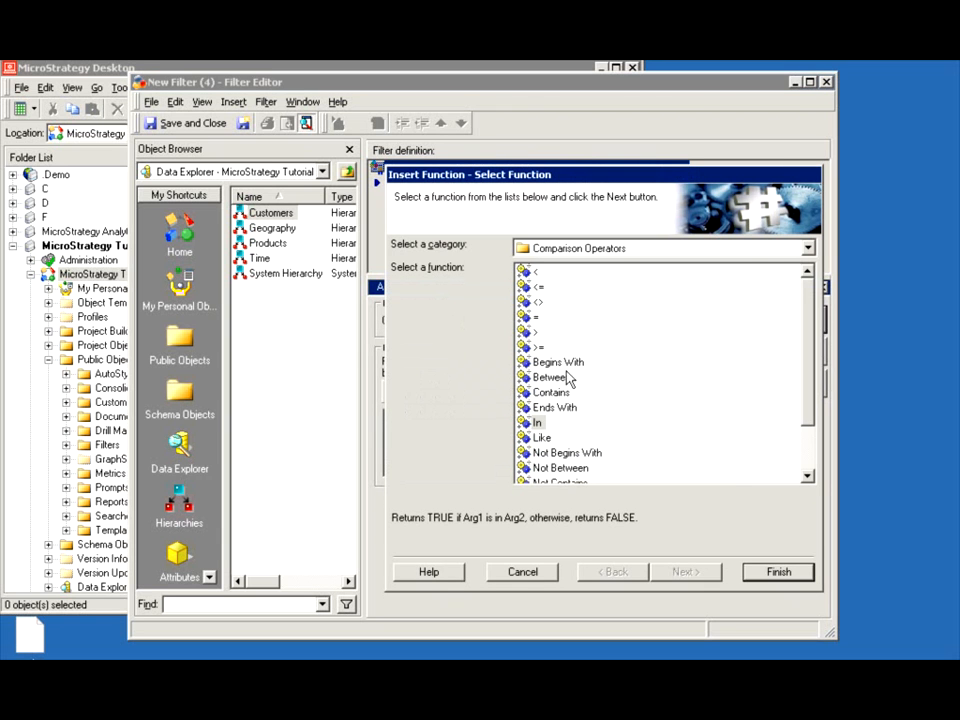
{"action": "left_click", "coordinate": [807, 249]}
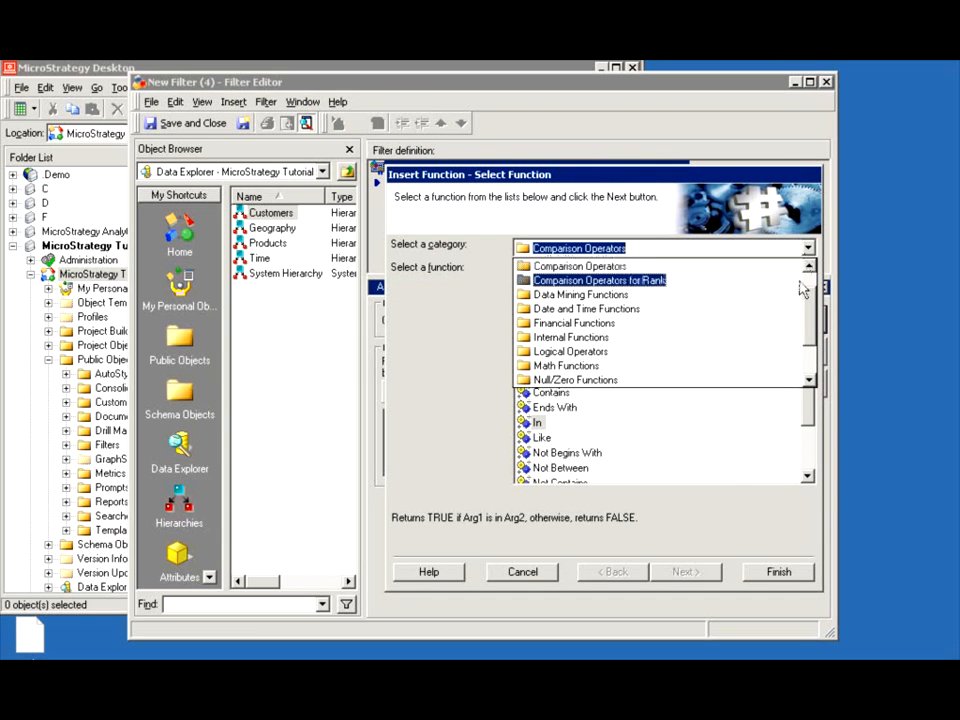
{"action": "left_click_drag", "start_coordinate": [811, 316], "coordinate": [814, 347]}
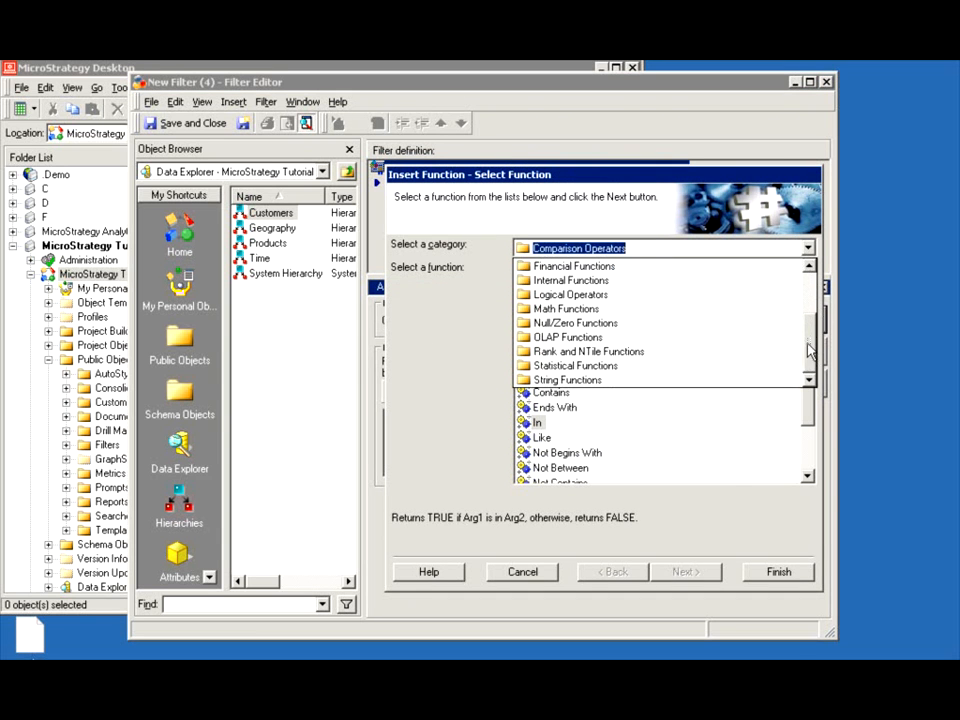
{"action": "left_click", "coordinate": [617, 337]}
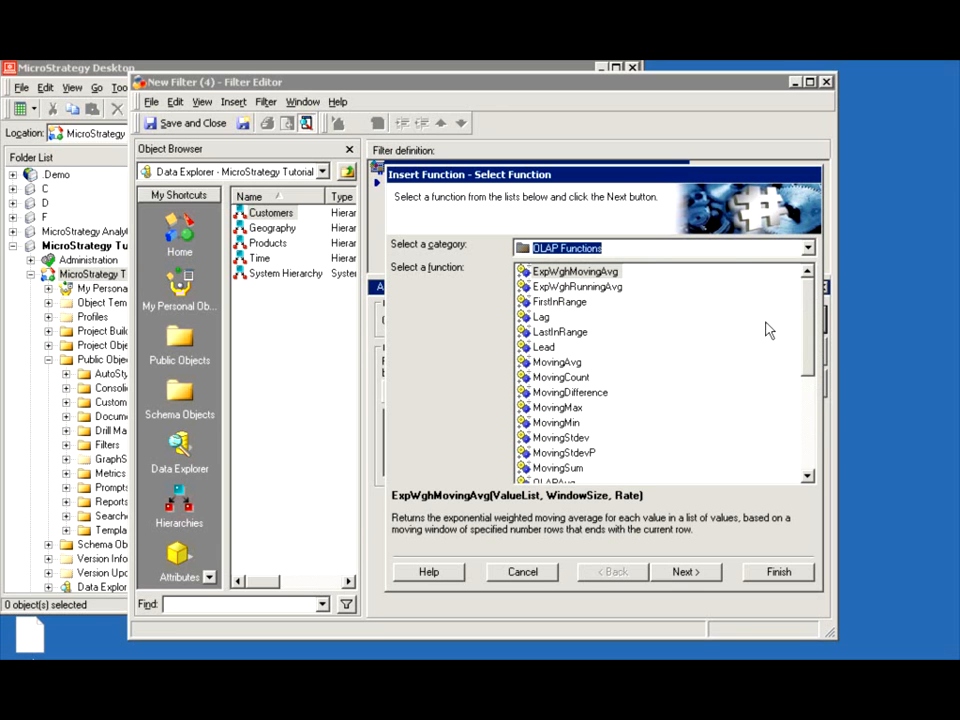
{"action": "left_click_drag", "start_coordinate": [813, 318], "coordinate": [810, 252]}
{"action": "left_click", "coordinate": [808, 248]}
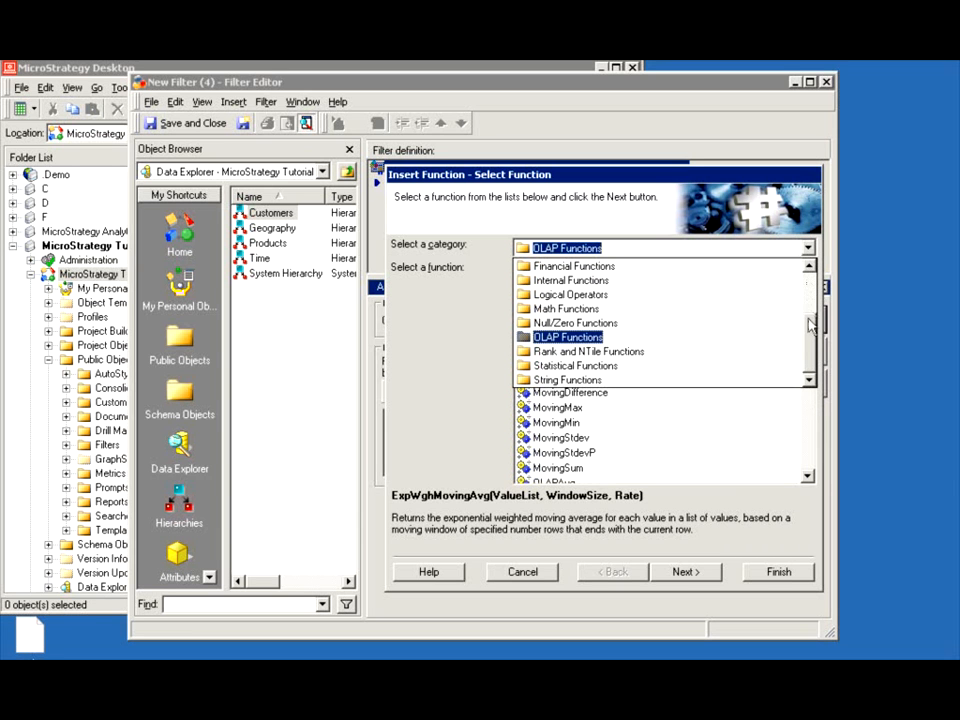
{"action": "left_click", "coordinate": [580, 281]}
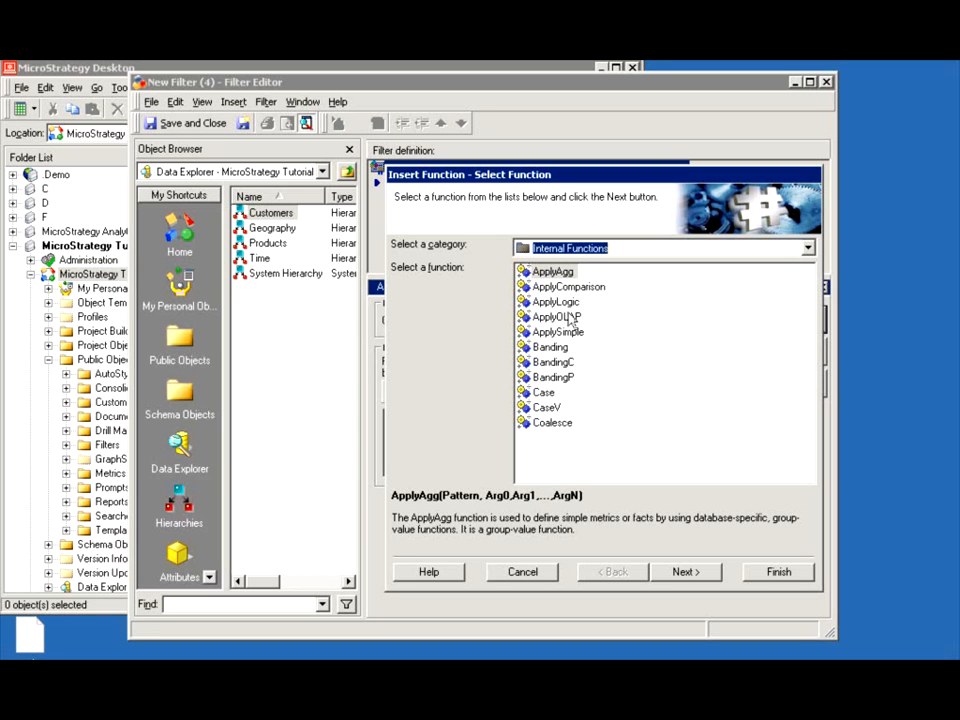
{"action": "left_click", "coordinate": [592, 290]}
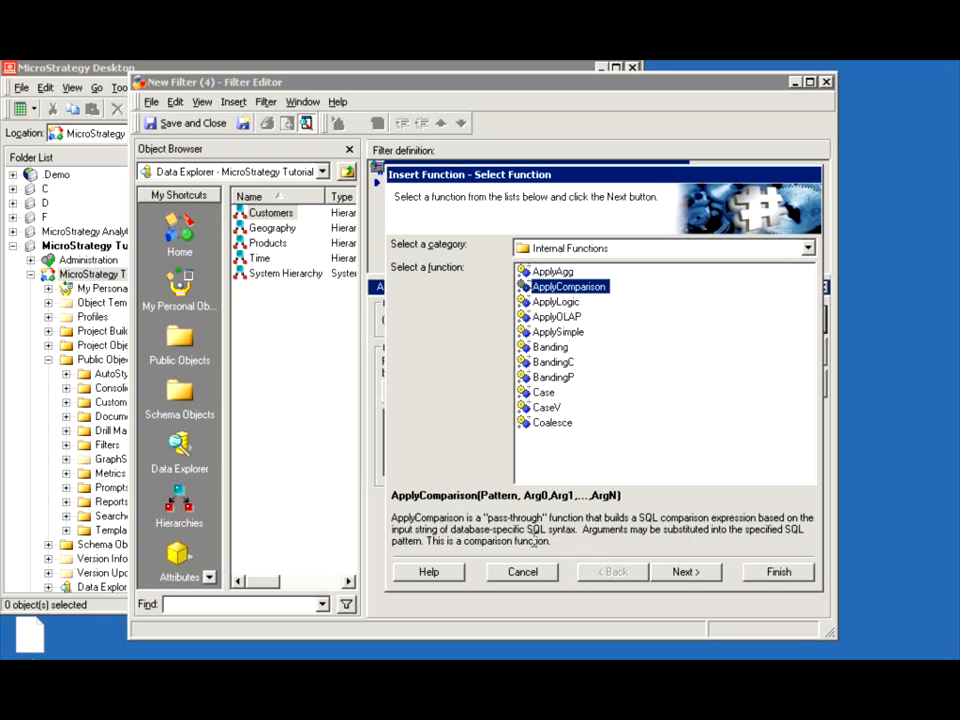
{"action": "left_click_drag", "start_coordinate": [525, 530], "coordinate": [450, 530]}
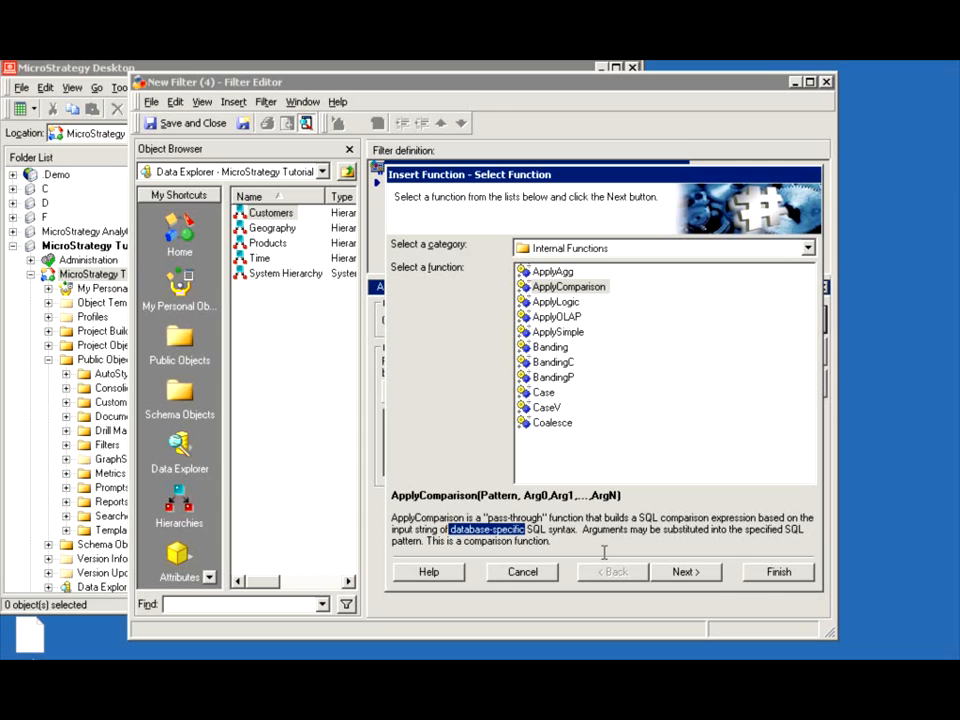
{"action": "left_click", "coordinate": [538, 574]}
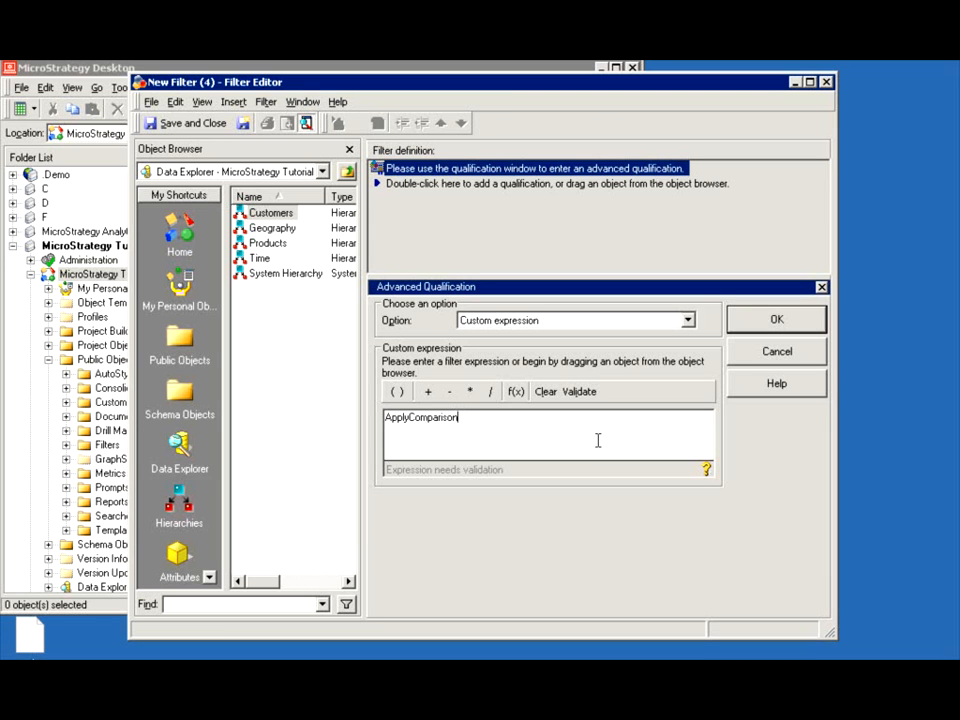
- Complete the custom expression as ApplyComparison("#0<200901",Month@ID) and validate it
{"action": "type", "text": "("}
{"action": "type", "text": ")"}
{"action": "key", "text": "BackSpace"}
{"action": "type", "text": "\""}
{"action": "type", "text": "1<2\")"}
{"action": "key", "text": "BackSpace"}
{"action": "type", "text": "#0"}
{"action": "key", "text": "Left"}
{"action": "key", "text": "Left"}
{"action": "type", "text": "<200901"}
{"action": "type", "text": "\",Month"}
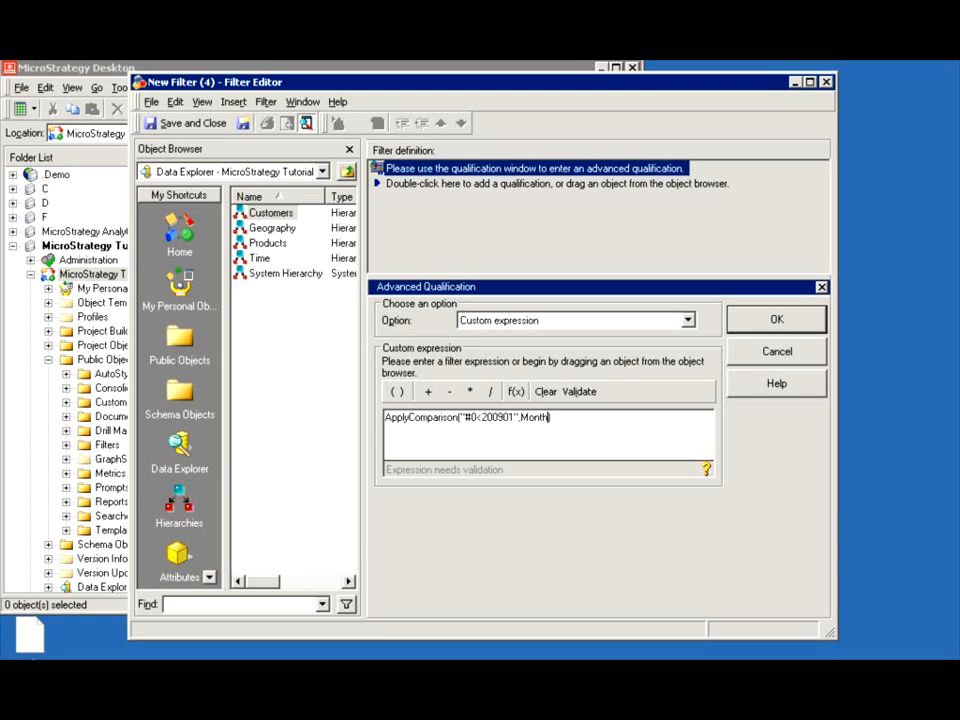
{"action": "type", "text": "@ID"}
{"action": "left_click", "coordinate": [583, 392]}
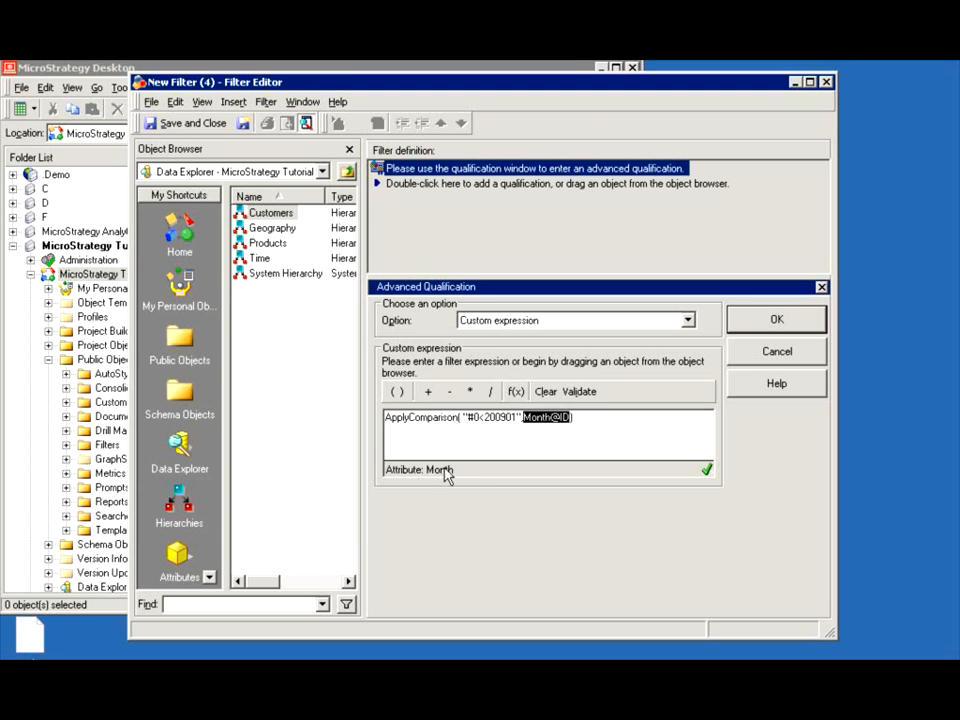
- Try the words "less than" in place of the < operator in the ApplyComparison expression and validate it
{"action": "left_click", "coordinate": [571, 420]}
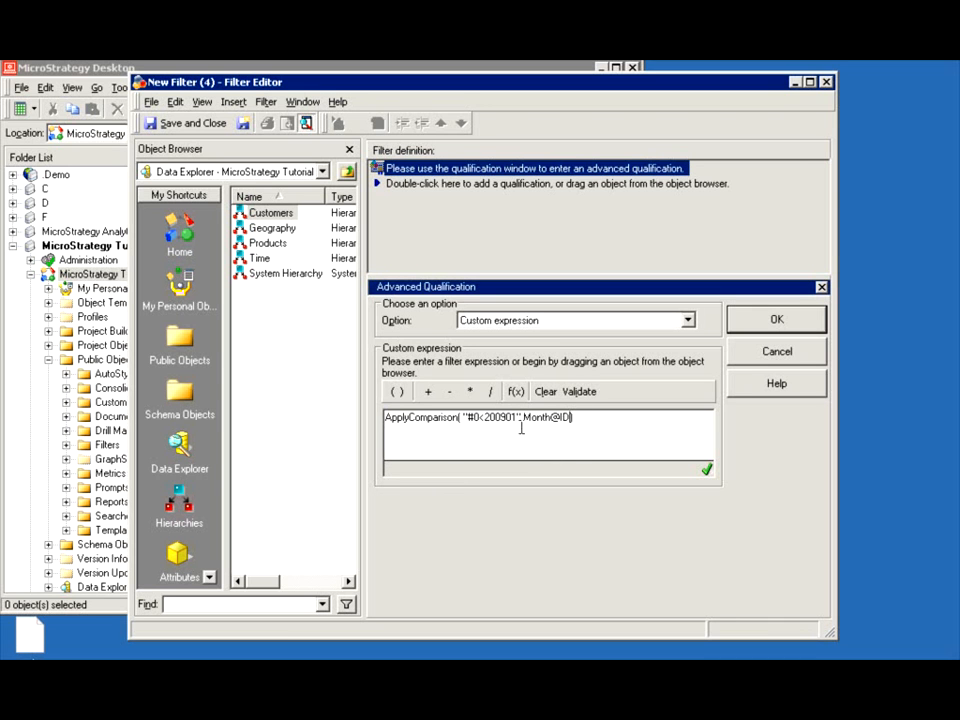
{"action": "left_click", "coordinate": [486, 416]}
{"action": "key", "text": "BackSpace"}
{"action": "type", "text": "less than"}
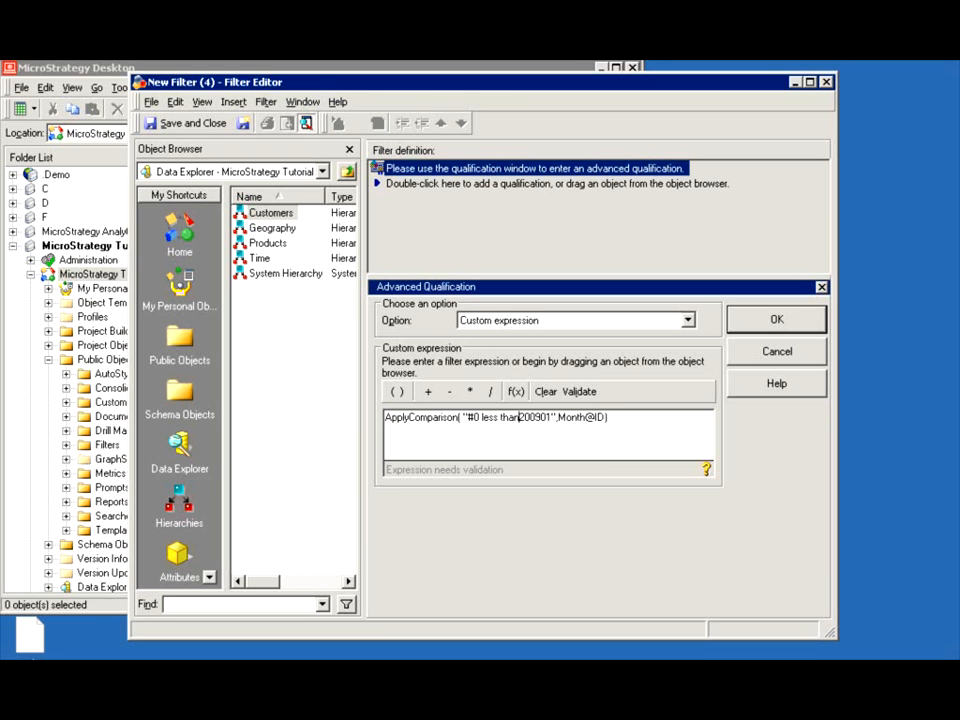
{"action": "left_click", "coordinate": [580, 391]}
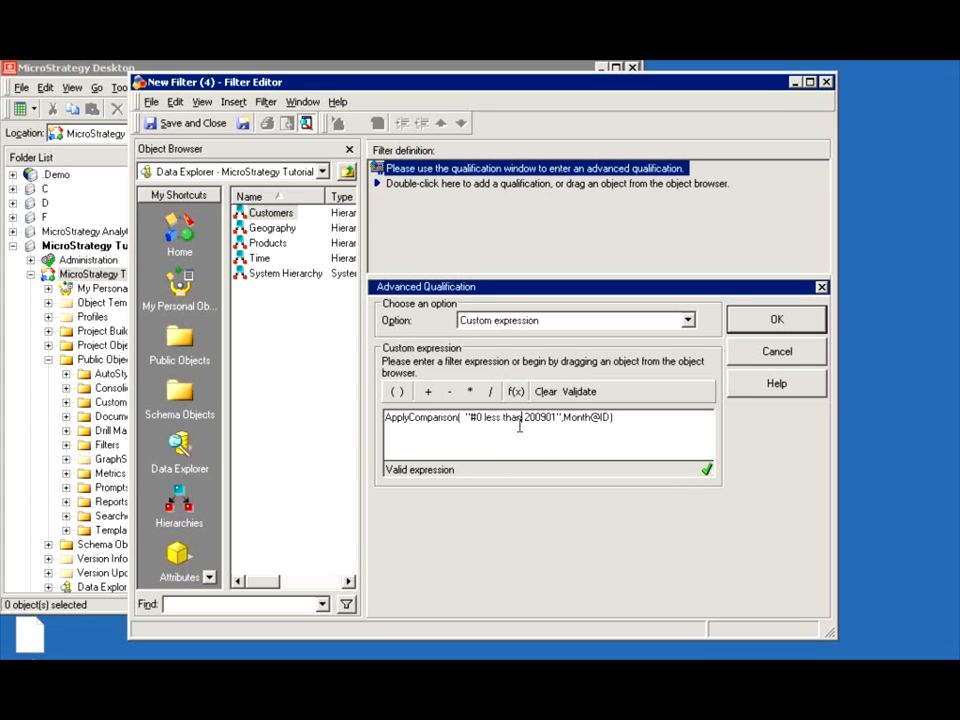
- Set the comparison operator in the ApplyComparison expression to < and accept the advanced qualification
{"action": "left_click_drag", "start_coordinate": [521, 418], "coordinate": [484, 418]}
{"action": "type", "text": "<"}
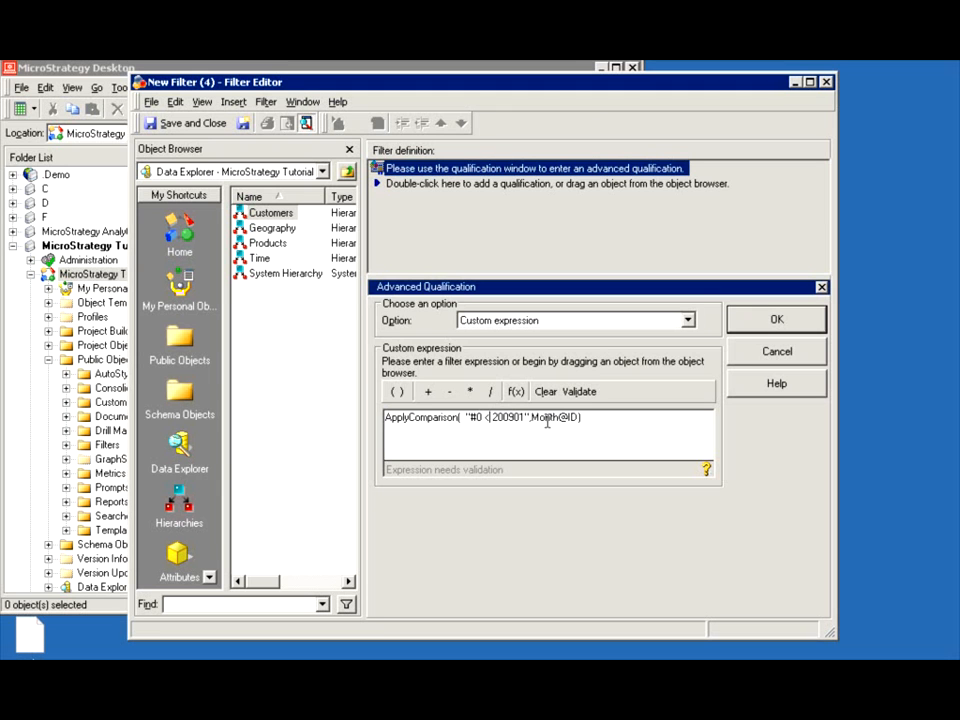
{"action": "left_click", "coordinate": [770, 322]}
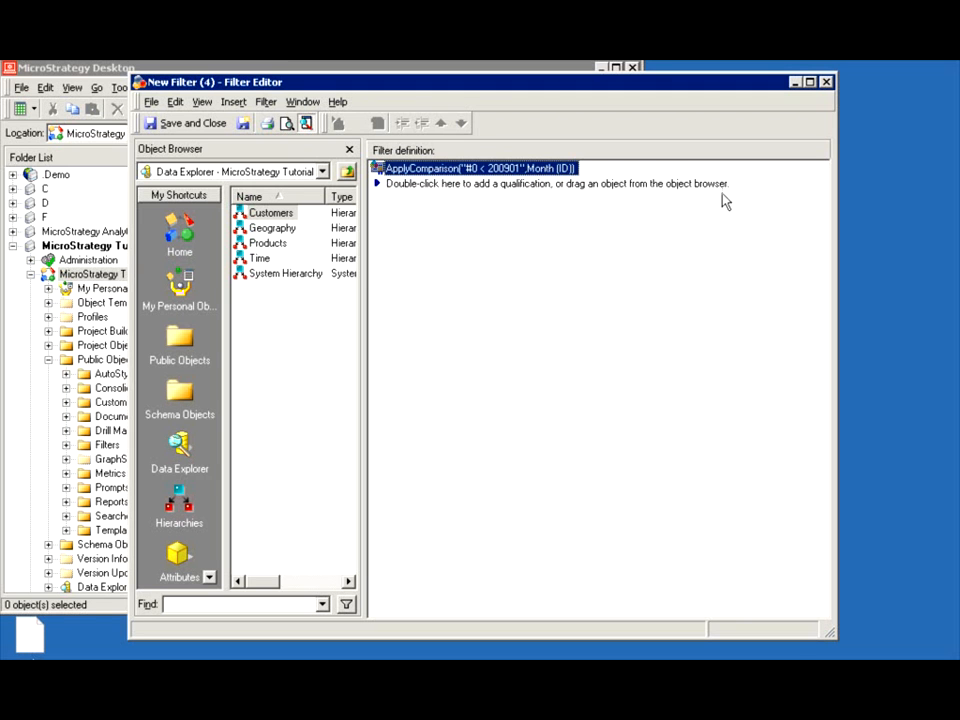
- Save the filter as "My Basic Custom Filter" in the Reports folder under Public Objects and close it
{"action": "left_click", "coordinate": [193, 123]}
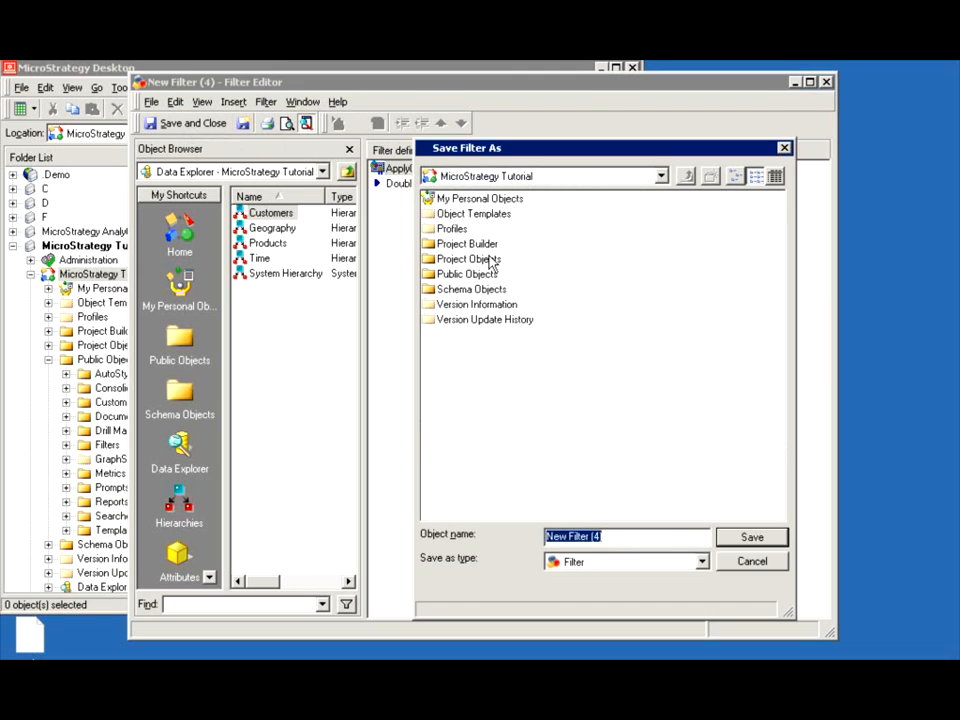
{"action": "double_click", "coordinate": [445, 274]}
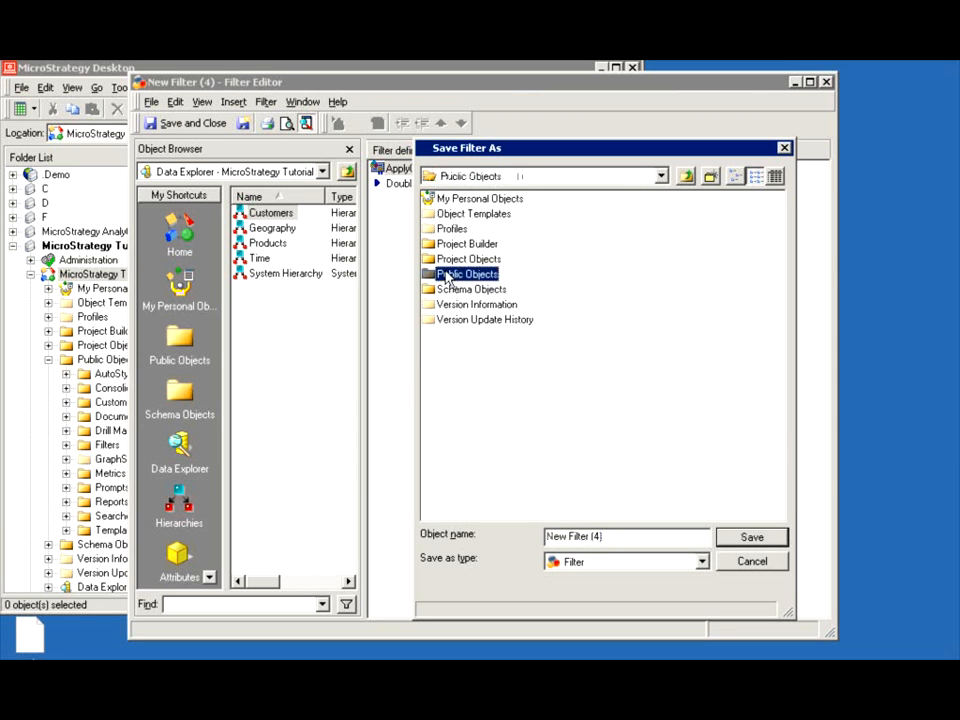
{"action": "left_click", "coordinate": [453, 320]}
{"action": "left_click", "coordinate": [454, 335]}
{"action": "double_click", "coordinate": [454, 336]}
{"action": "triple_click", "coordinate": [609, 536]}
{"action": "type", "text": "My Basic "}
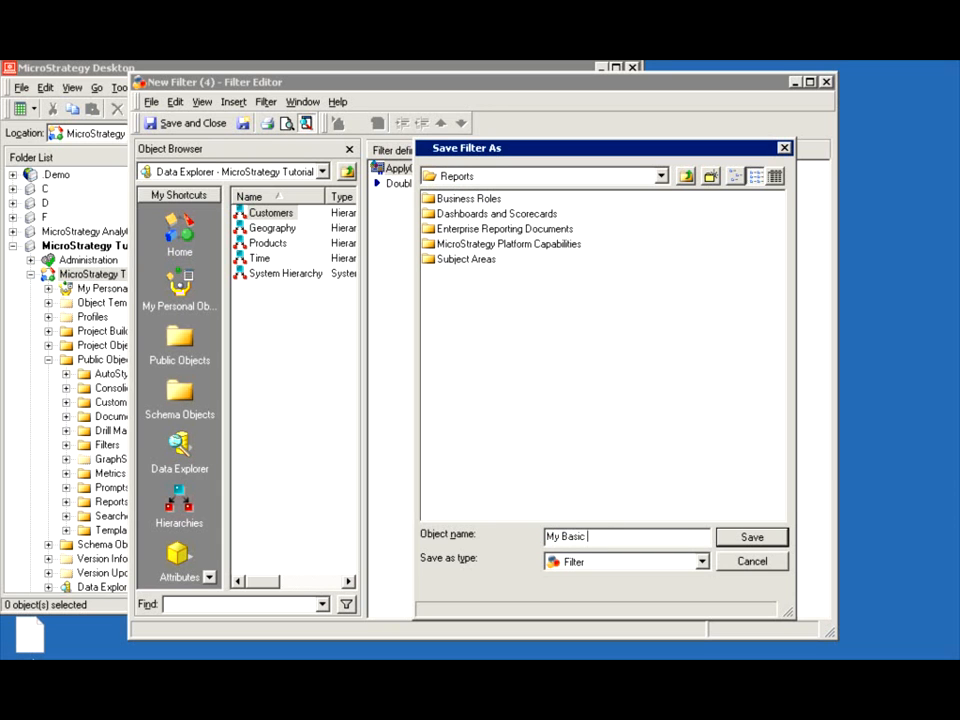
{"action": "type", "text": "Custom Filter"}
{"action": "left_click", "coordinate": [745, 544]}
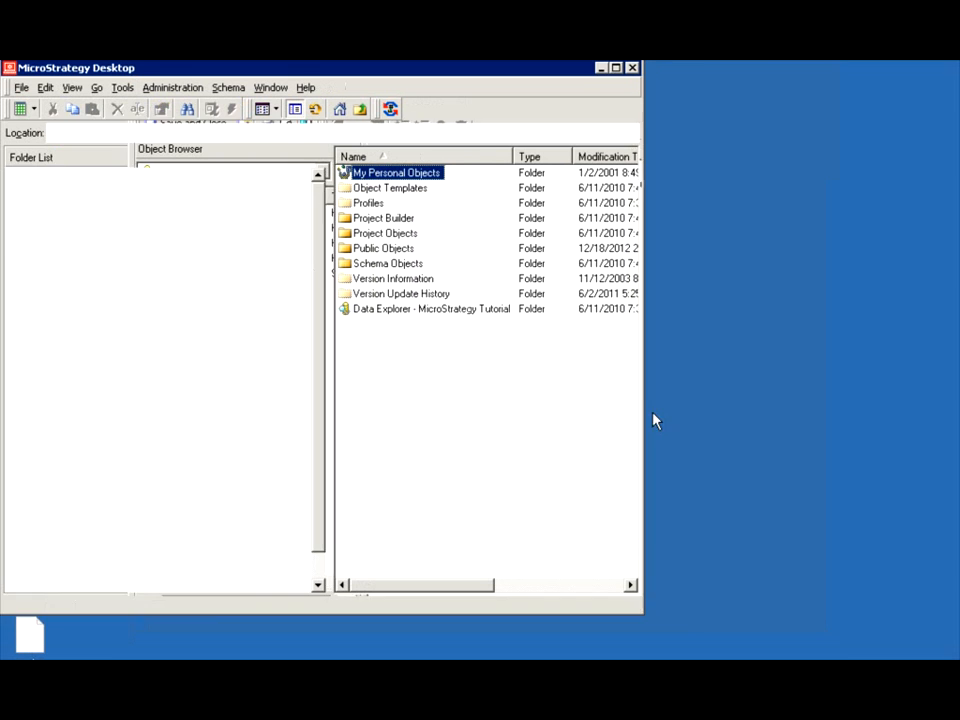
- Create a new blank report in the Reports folder under Public Objects
{"action": "double_click", "coordinate": [368, 248]}
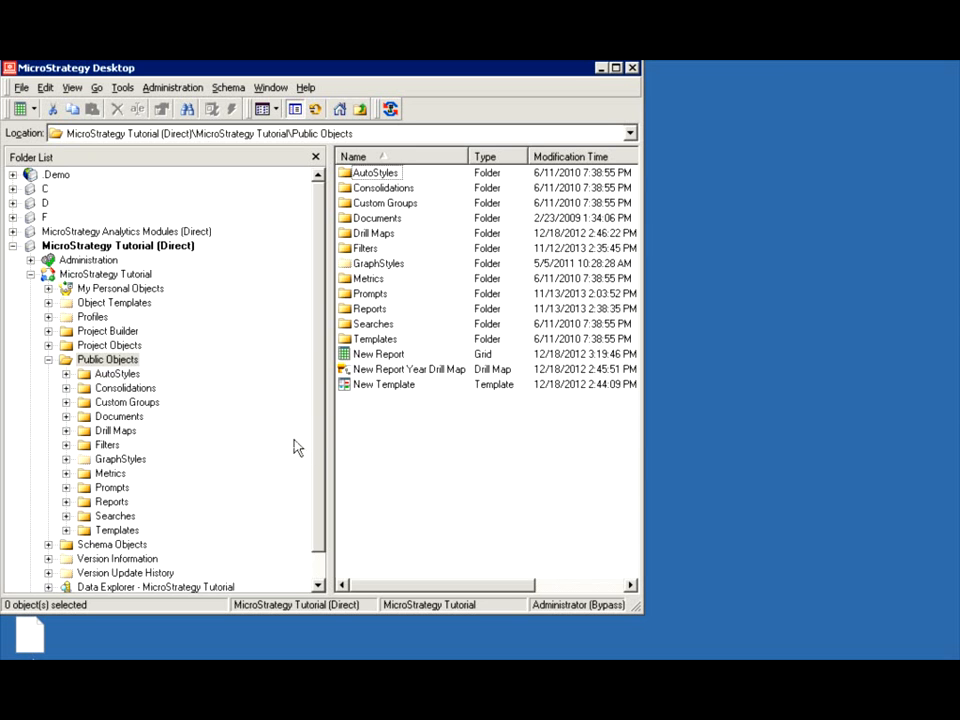
{"action": "left_click_drag", "start_coordinate": [321, 438], "coordinate": [317, 493]}
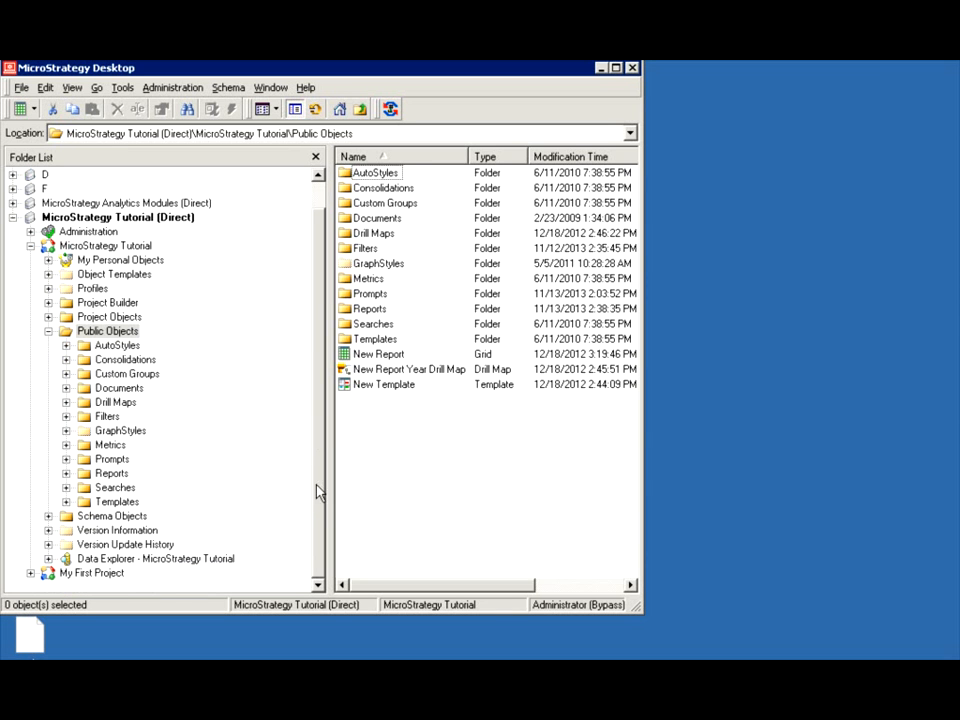
{"action": "left_click", "coordinate": [113, 474]}
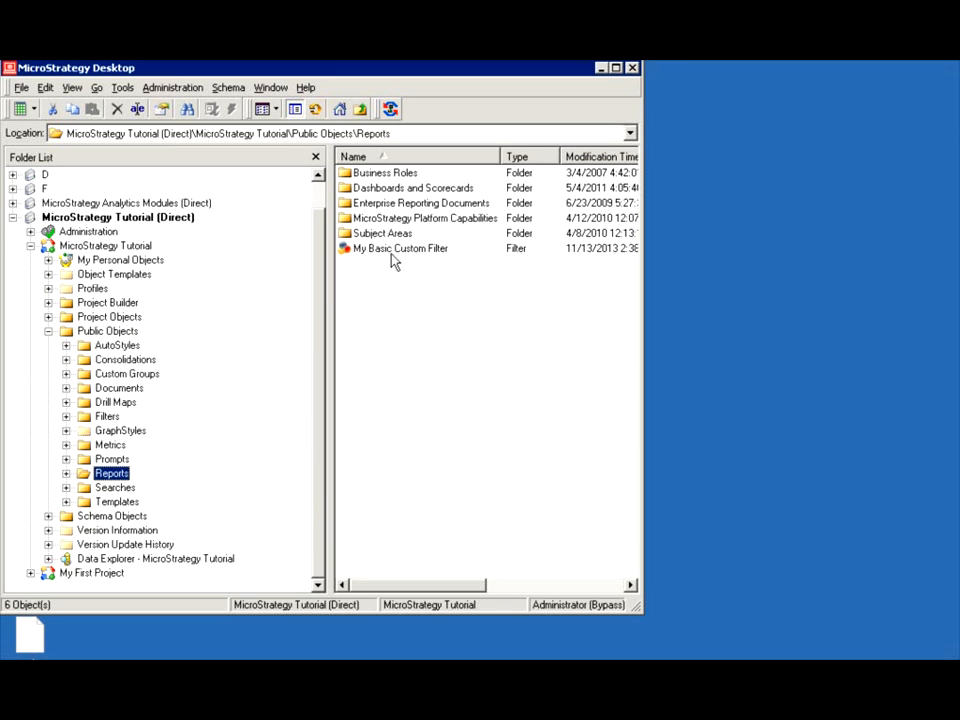
{"action": "left_click", "coordinate": [378, 300]}
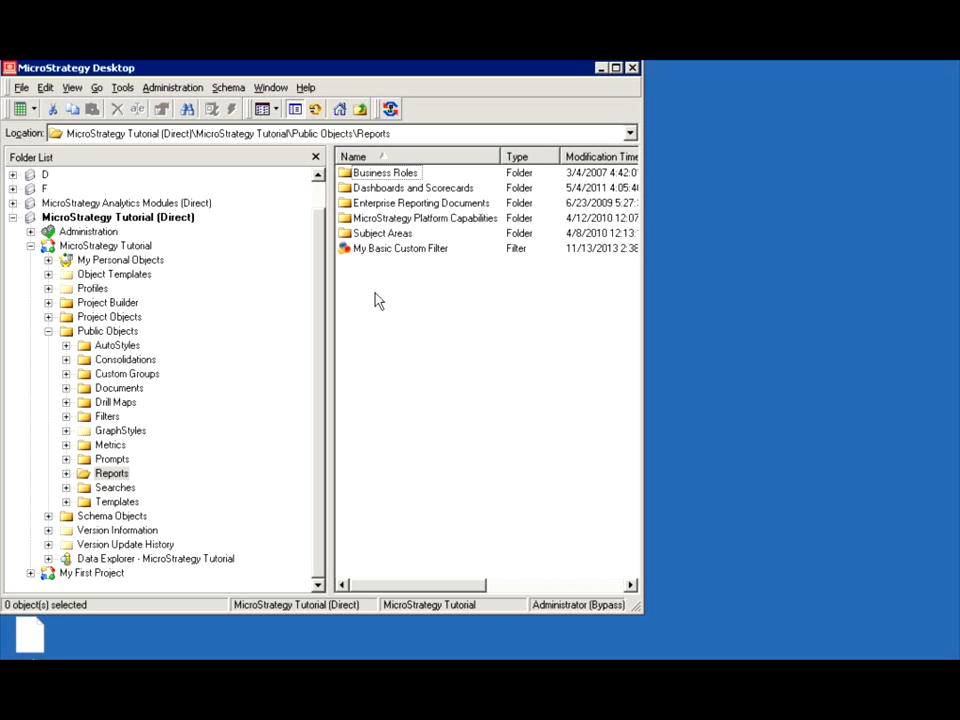
{"action": "right_click", "coordinate": [378, 300]}
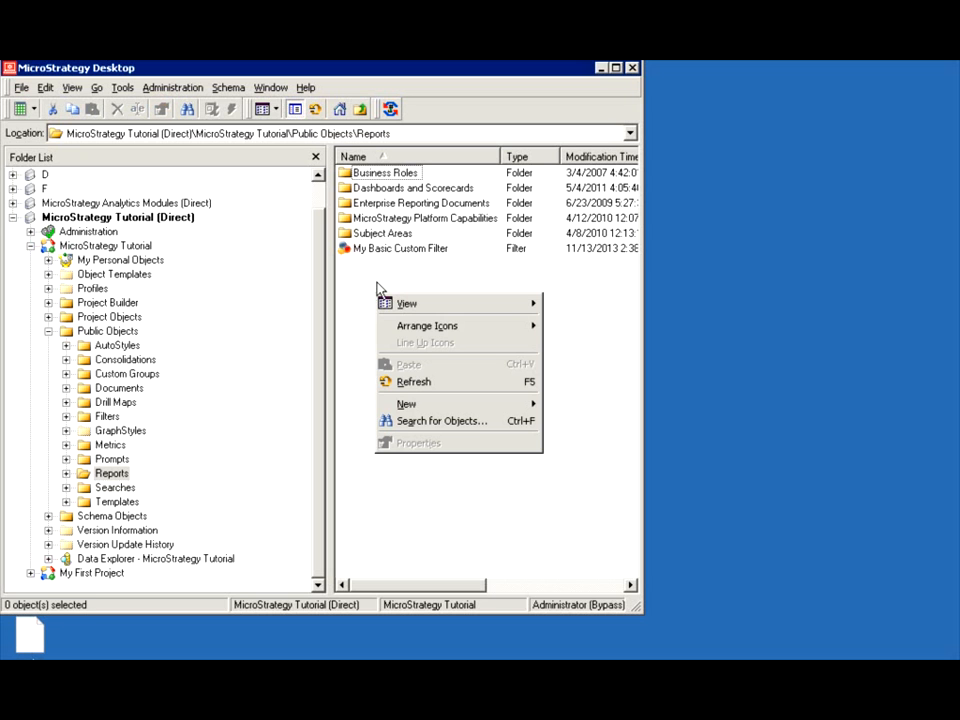
{"action": "mouse_move", "coordinate": [444, 405]}
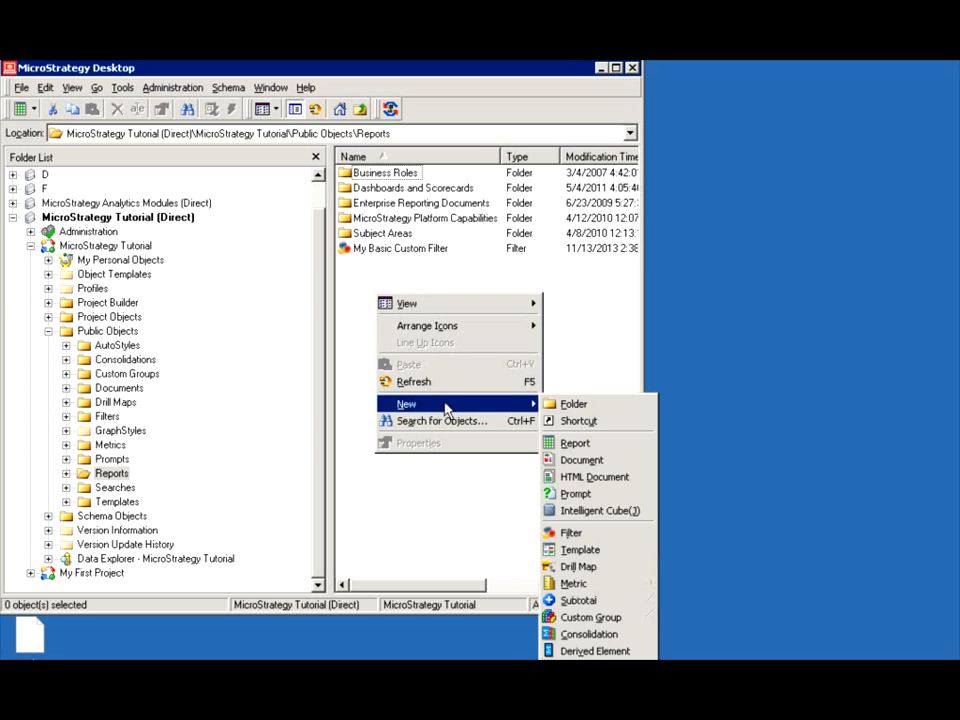
{"action": "left_click", "coordinate": [577, 444]}
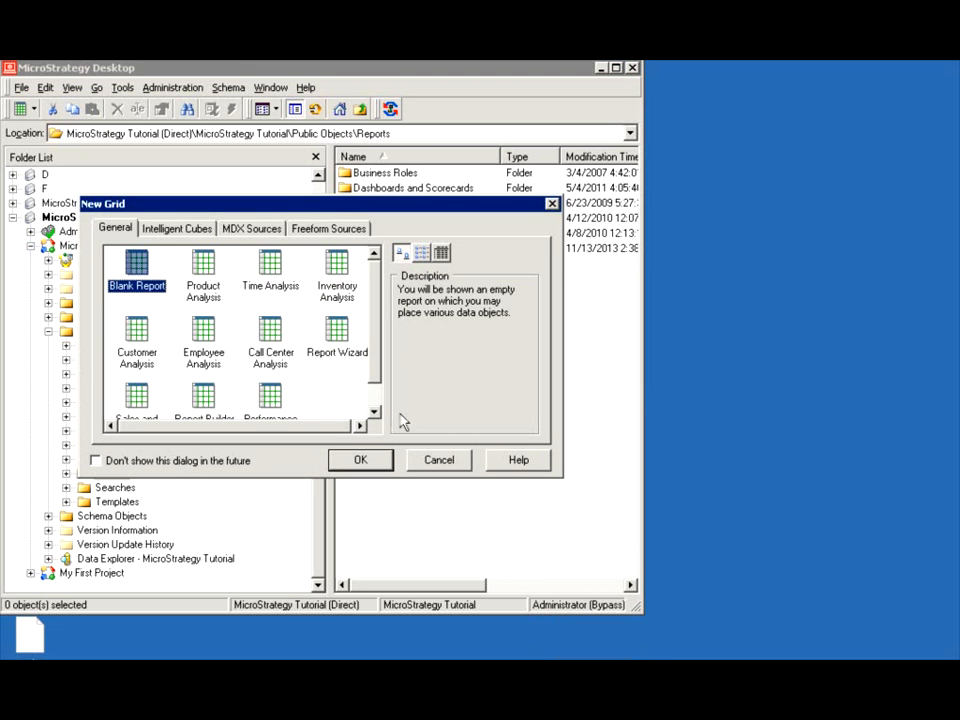
{"action": "left_click", "coordinate": [377, 457]}
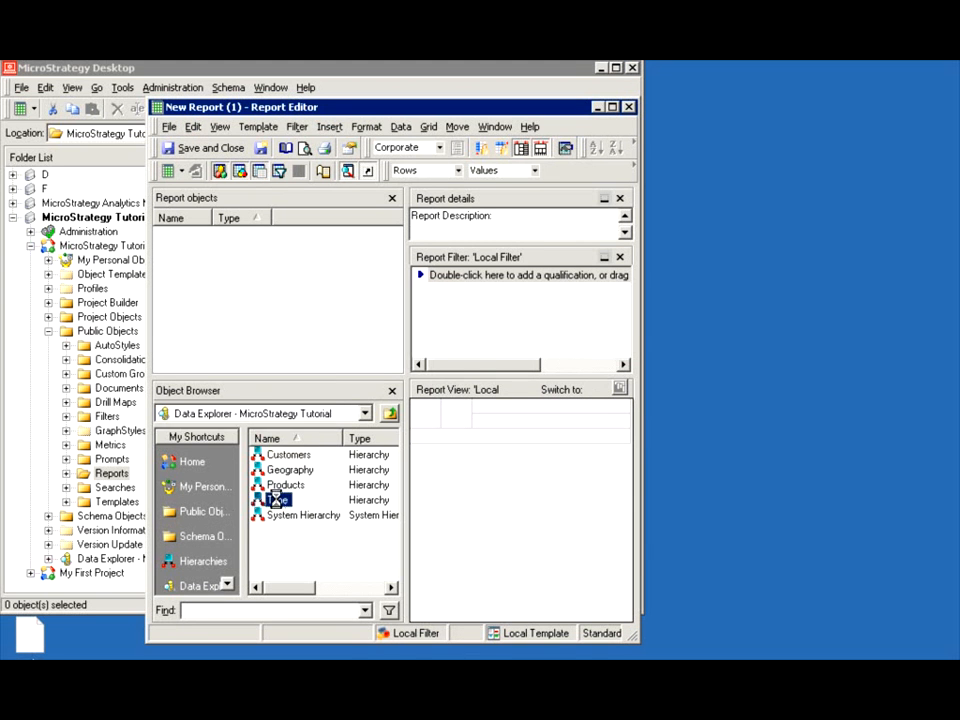
- Add the Month attribute from the Time hierarchy to the report's rows
{"action": "double_click", "coordinate": [278, 500]}
{"action": "right_click", "coordinate": [272, 469]}
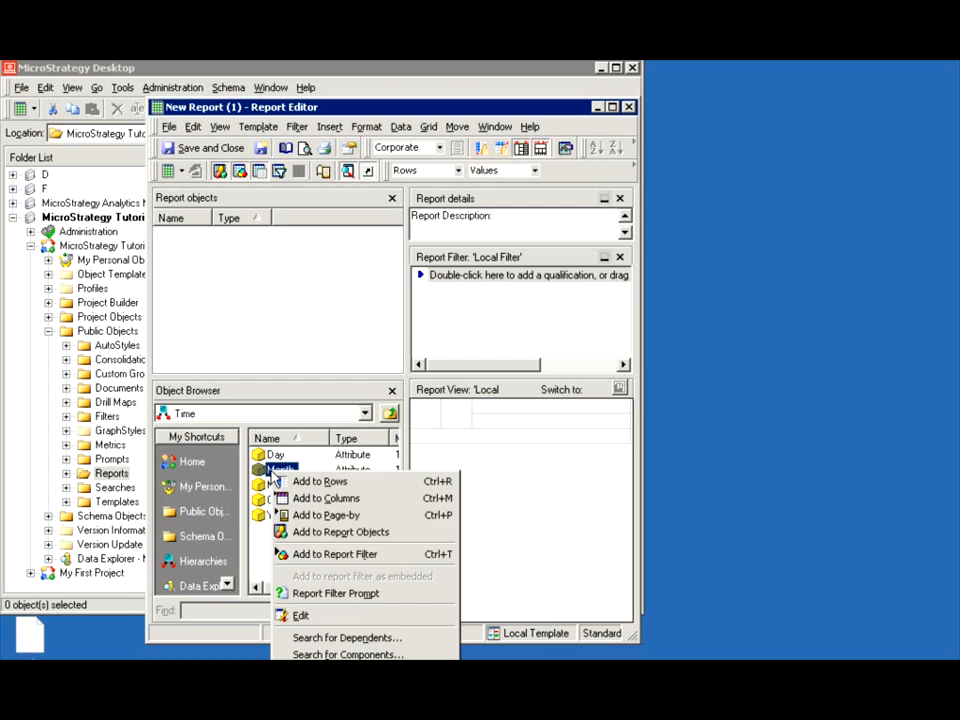
{"action": "left_click", "coordinate": [296, 481]}
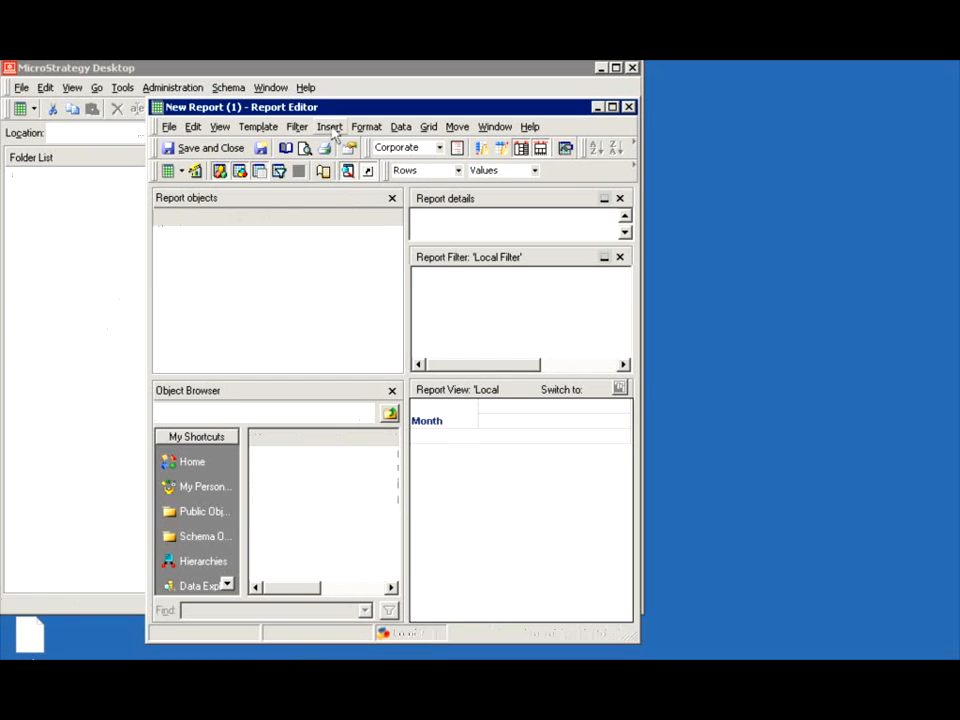
- Add My Basic Custom Filter from the Reports folder to the new report's filter as a shortcut
{"action": "left_click", "coordinate": [306, 80]}
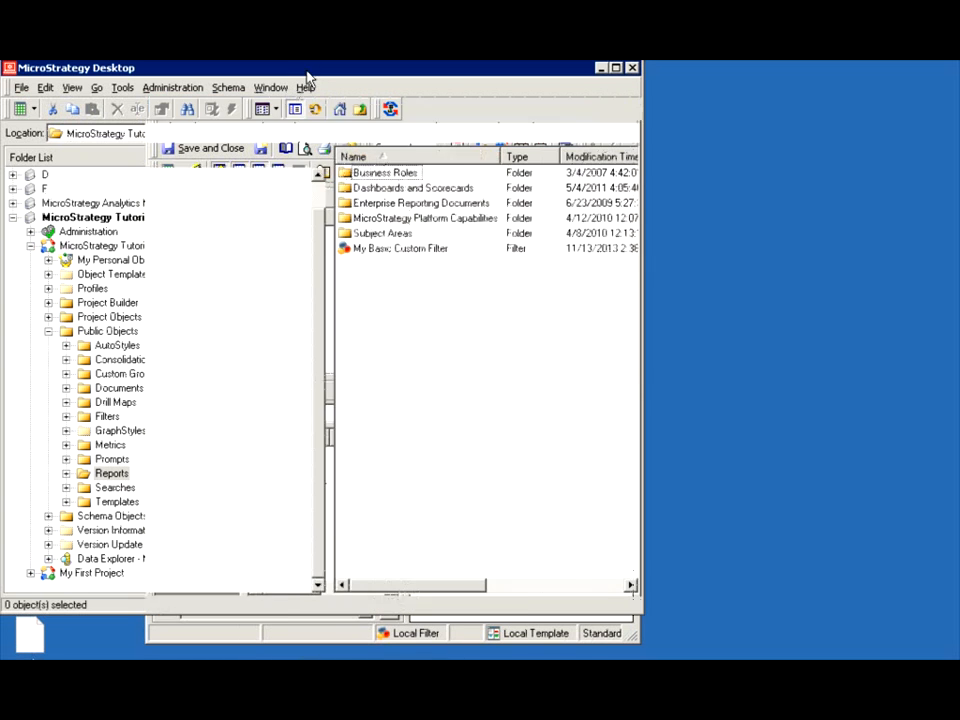
{"action": "left_click", "coordinate": [372, 250]}
{"action": "left_click_drag", "start_coordinate": [345, 443], "coordinate": [452, 304]}
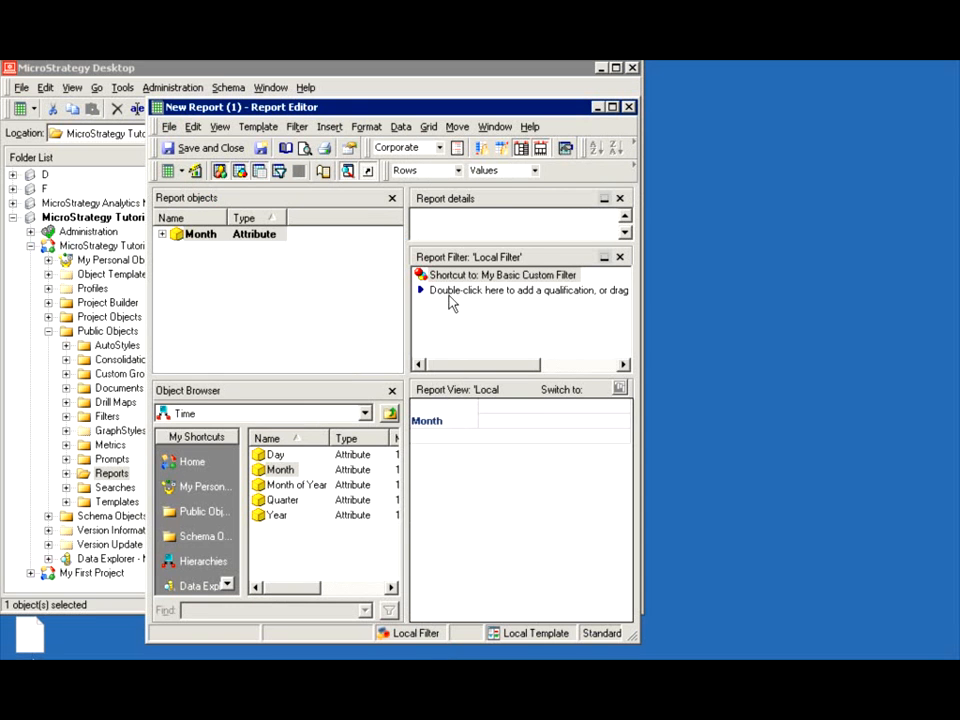
{"action": "left_click_drag", "start_coordinate": [339, 113], "coordinate": [397, 122]}
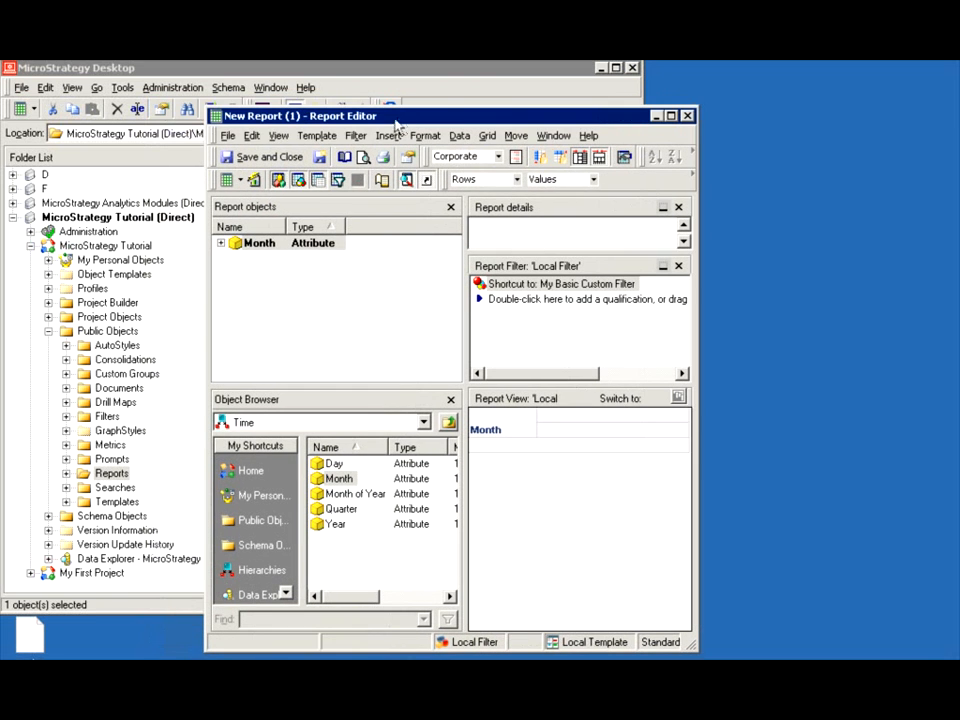
- Run the report in grid view and enlarge its window to show all month rows
{"action": "left_click", "coordinate": [228, 181]}
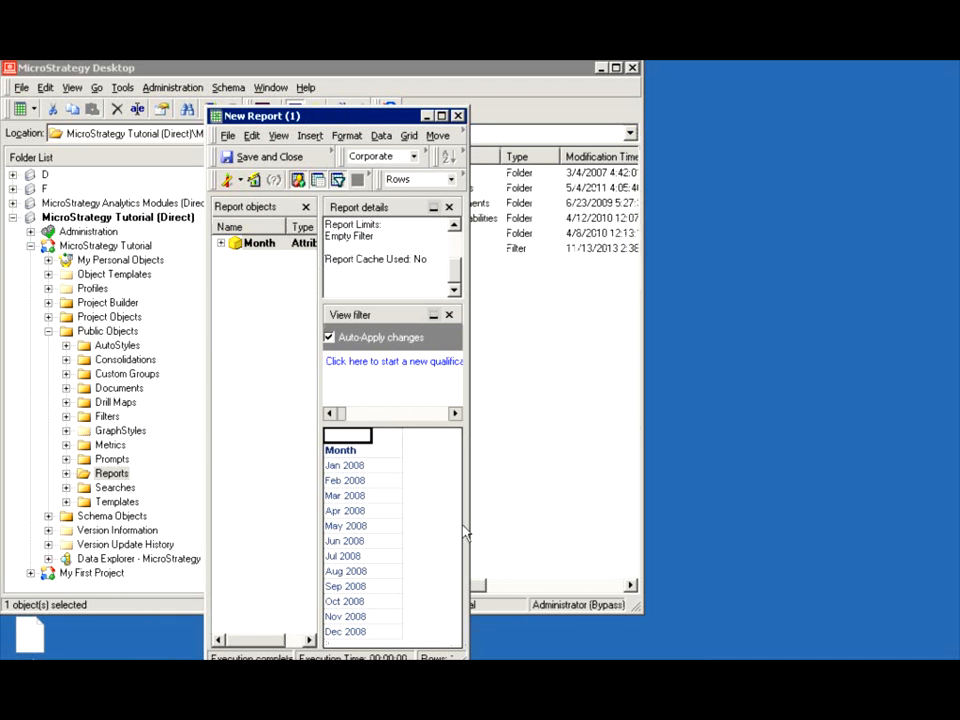
{"action": "left_click_drag", "start_coordinate": [369, 112], "coordinate": [364, 90]}
{"action": "left_click_drag", "start_coordinate": [462, 630], "coordinate": [605, 652]}
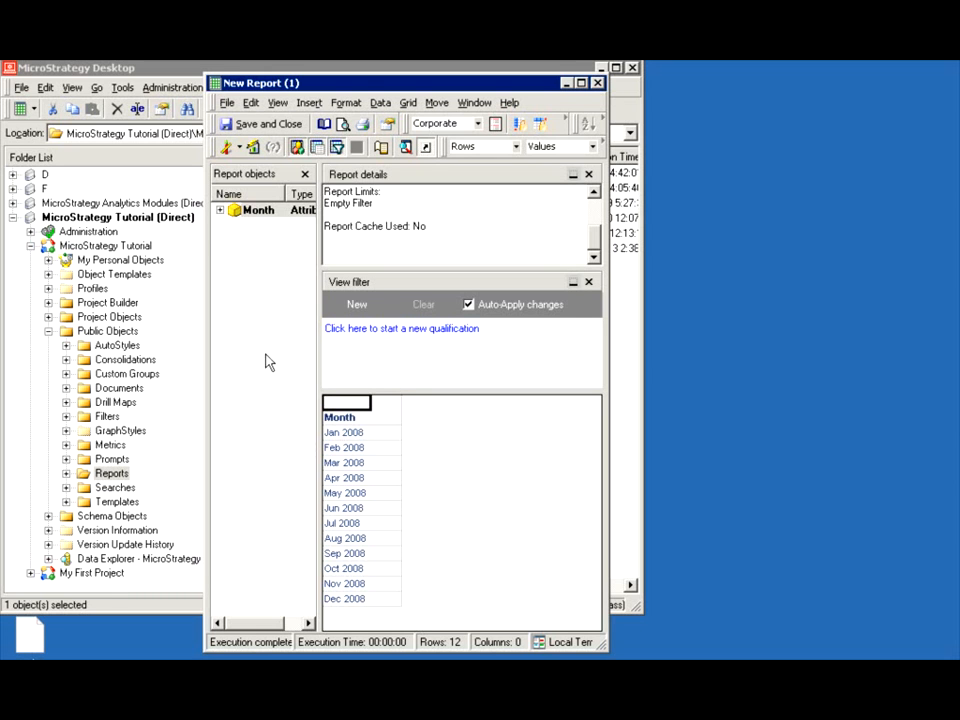
- Switch the report to SQL View and examine how MONTH_ID is used in the select and where clauses
{"action": "left_click", "coordinate": [240, 148]}
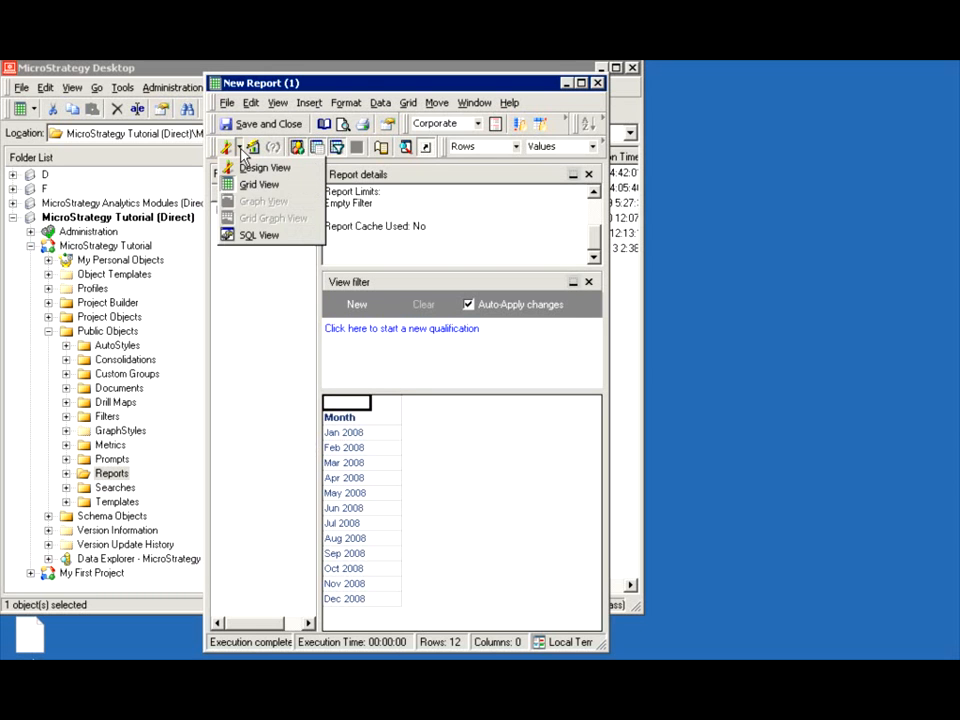
{"action": "left_click", "coordinate": [259, 235]}
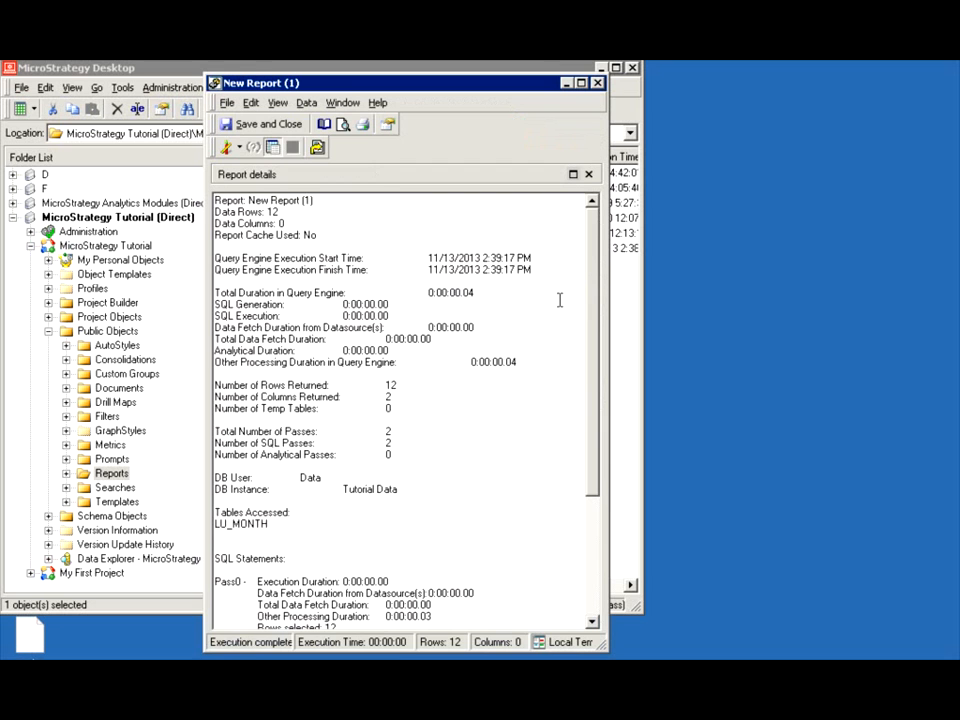
{"action": "left_click_drag", "start_coordinate": [591, 266], "coordinate": [596, 429]}
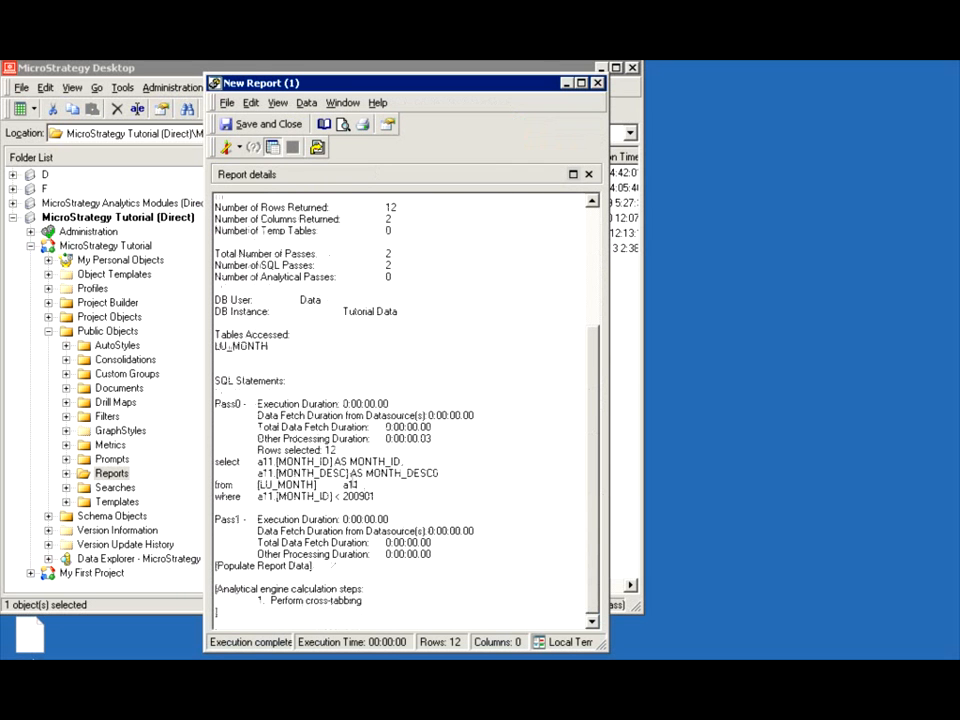
{"action": "left_click_drag", "start_coordinate": [258, 462], "coordinate": [323, 462]}
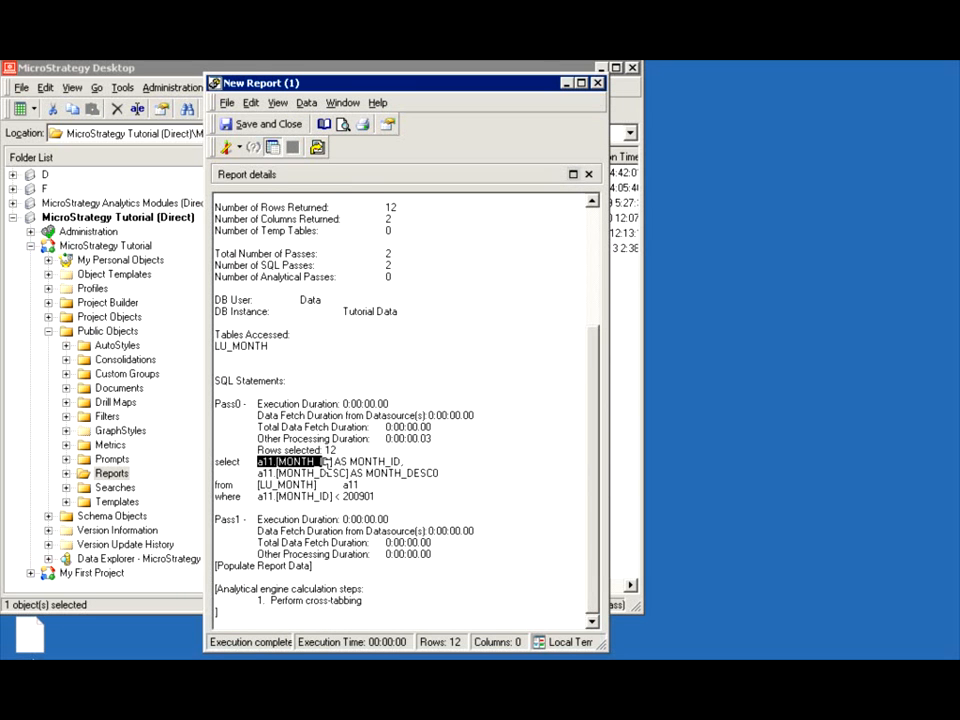
{"action": "left_click", "coordinate": [270, 497]}
{"action": "mouse_move", "coordinate": [270, 497]}
{"action": "left_mouse_down"}
{"action": "mouse_move", "coordinate": [377, 497]}
{"action": "mouse_move", "coordinate": [258, 497]}
{"action": "left_mouse_up"}
{"action": "left_click", "coordinate": [308, 497]}
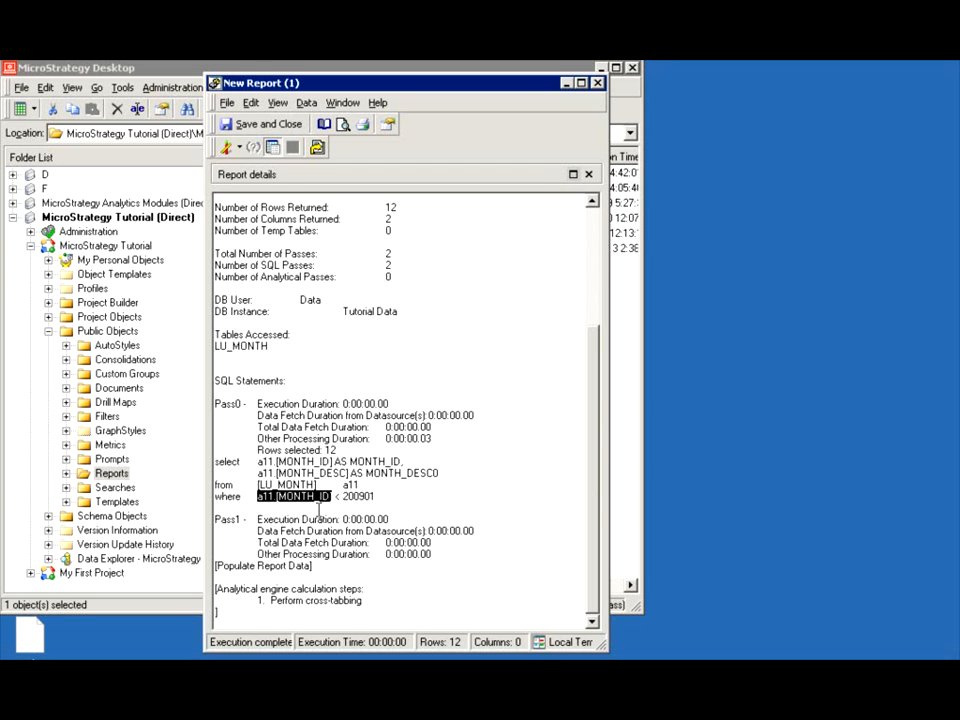
{"action": "left_click", "coordinate": [316, 499]}
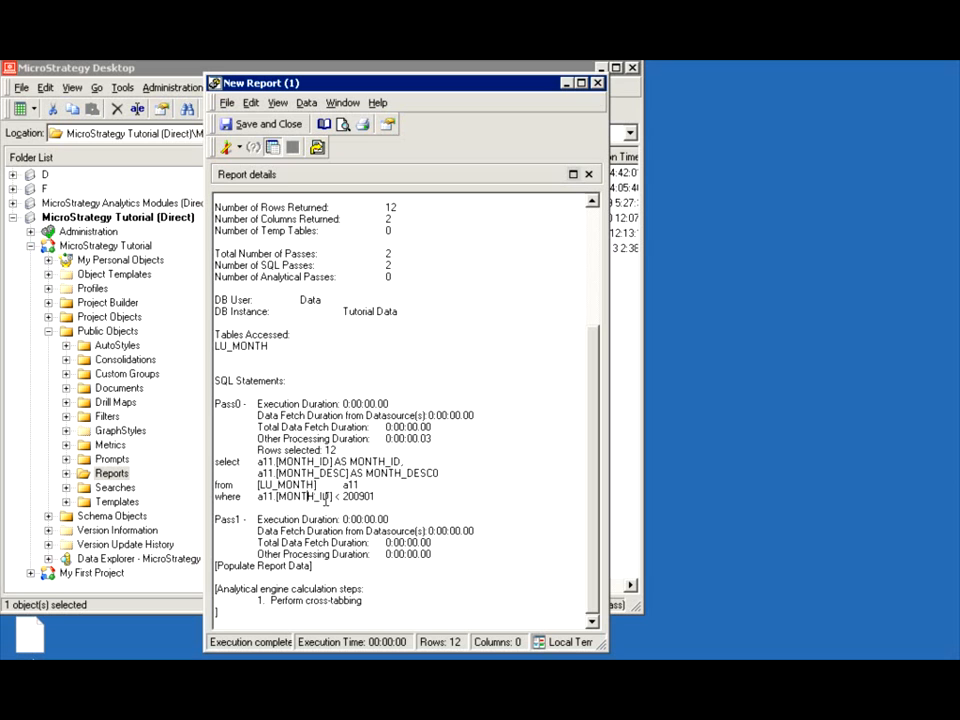
{"action": "left_click_drag", "start_coordinate": [358, 486], "coordinate": [406, 456]}
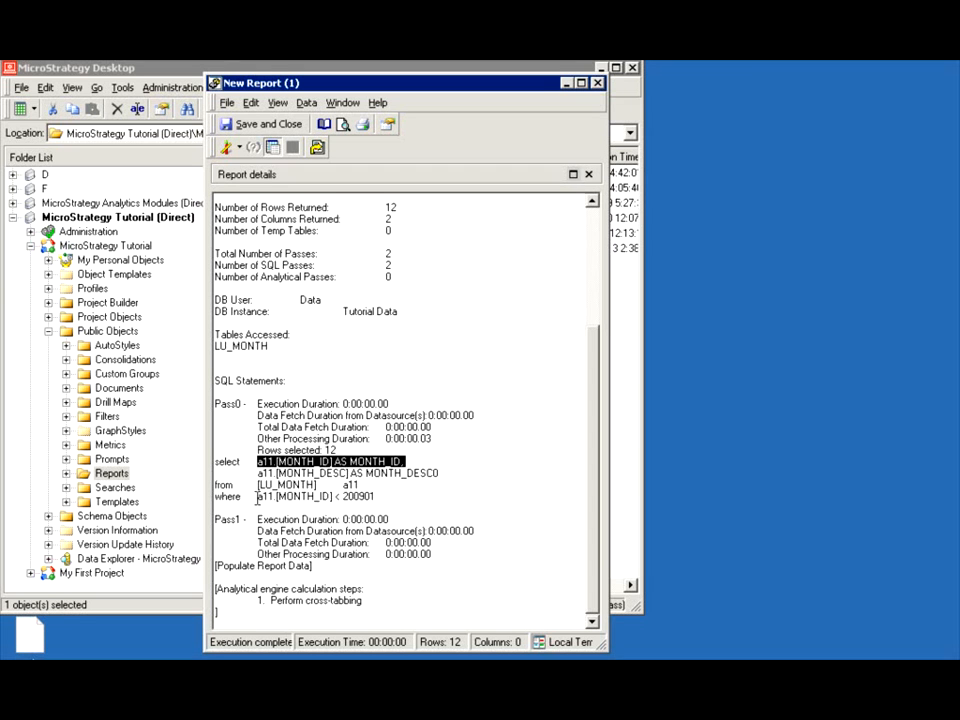
{"action": "left_click_drag", "start_coordinate": [259, 496], "coordinate": [332, 497]}
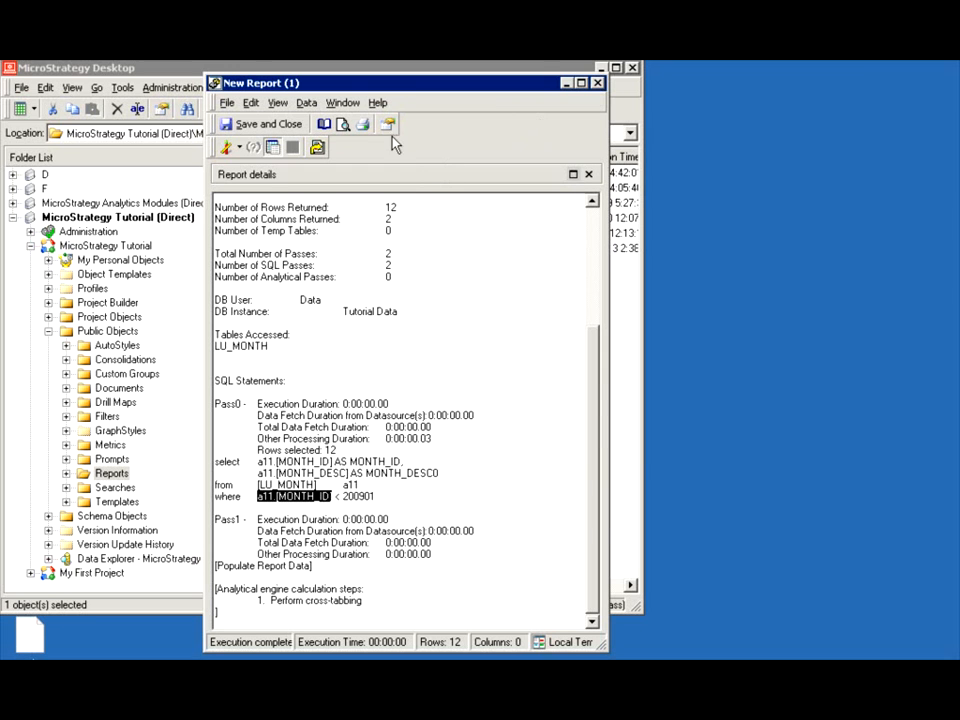
- Save the report in the Reports folder under its default name and close it
{"action": "left_click", "coordinate": [262, 124]}
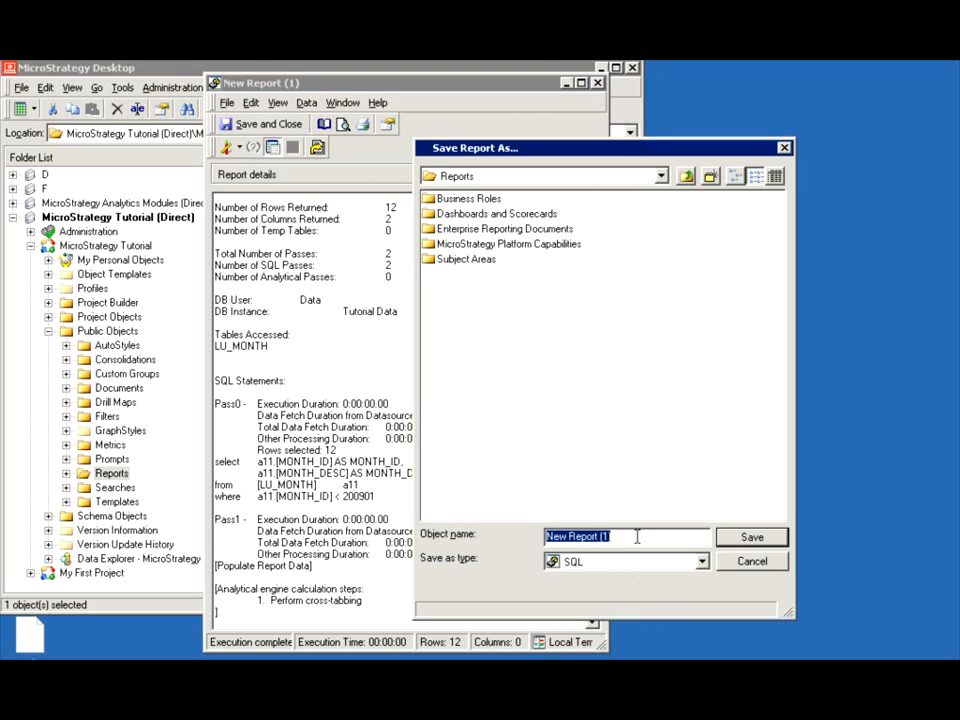
{"action": "left_click", "coordinate": [751, 537]}
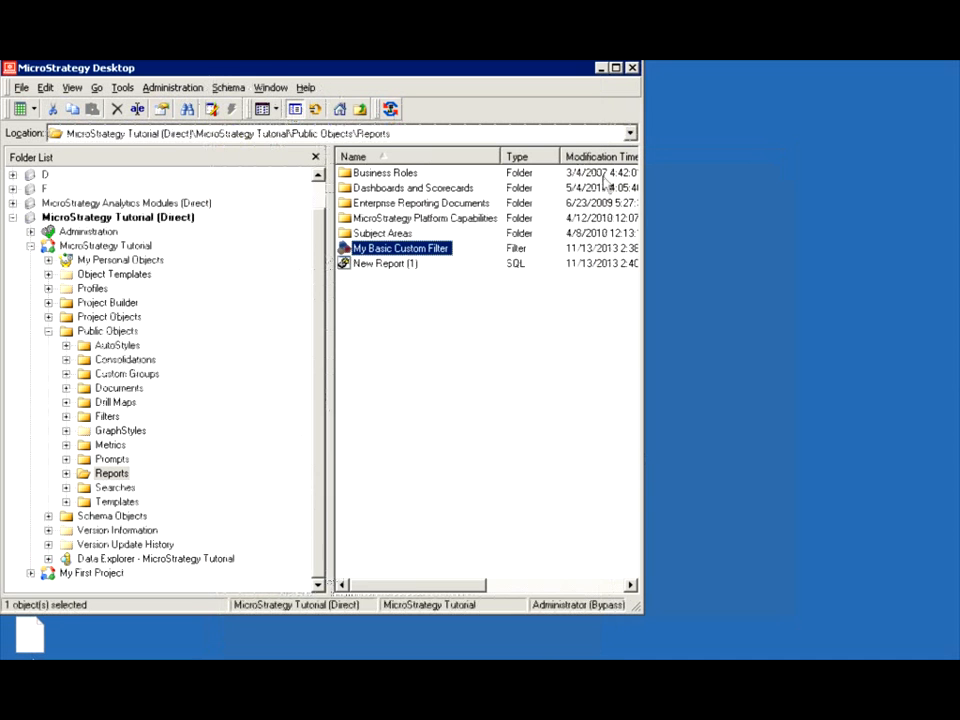
- Open the ApplyComparison qualification of My Basic Custom Filter for editing and remove the less-than operator from its expression
{"action": "double_click", "coordinate": [381, 256]}
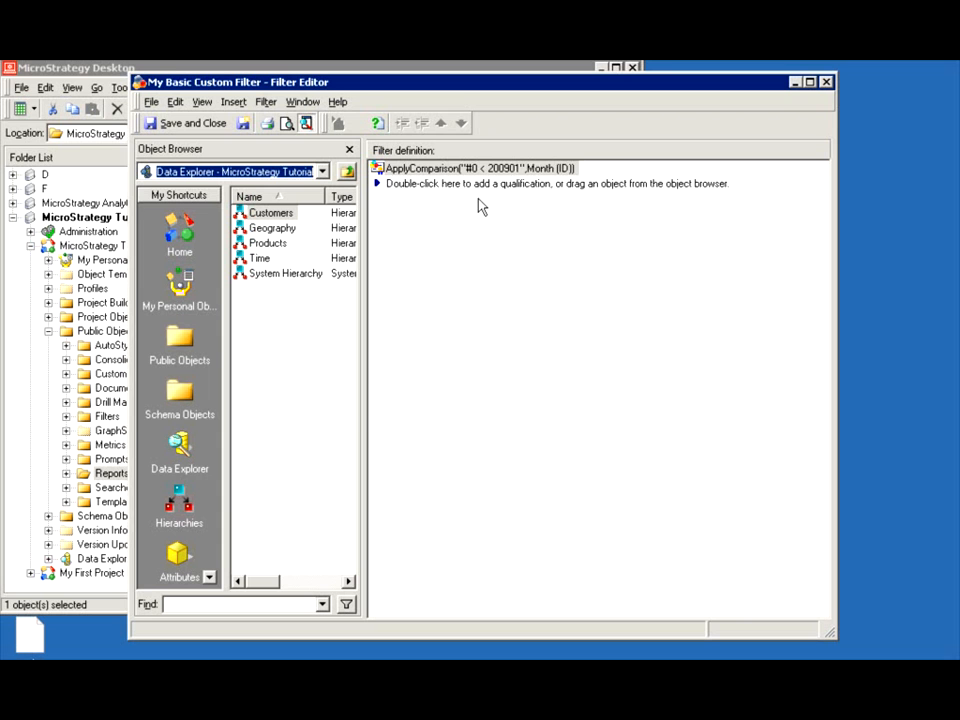
{"action": "double_click", "coordinate": [450, 169]}
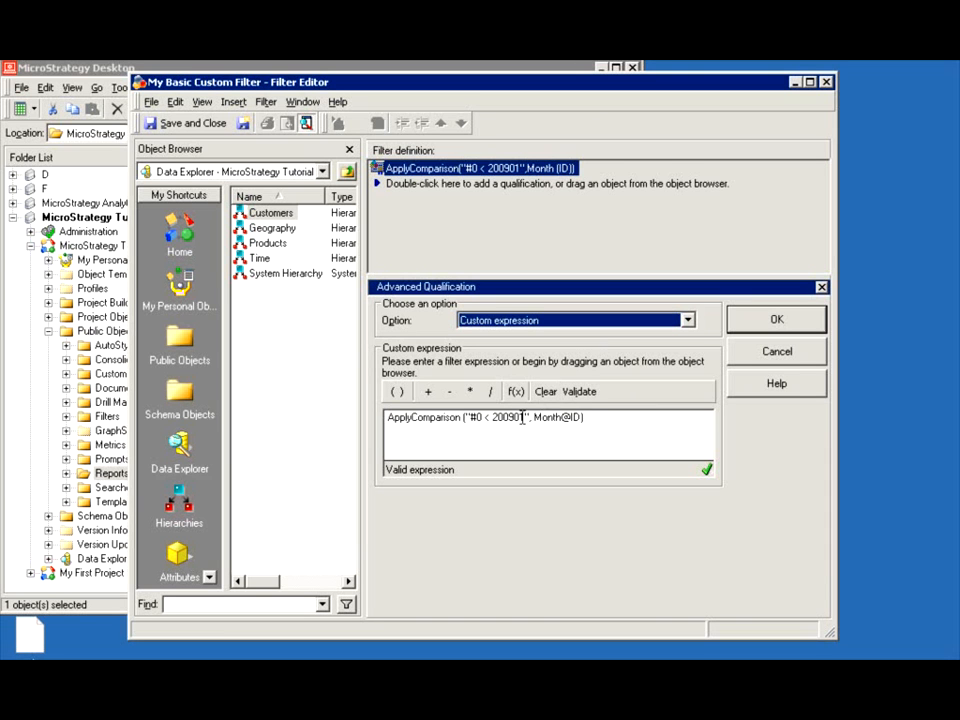
{"action": "left_click", "coordinate": [489, 420]}
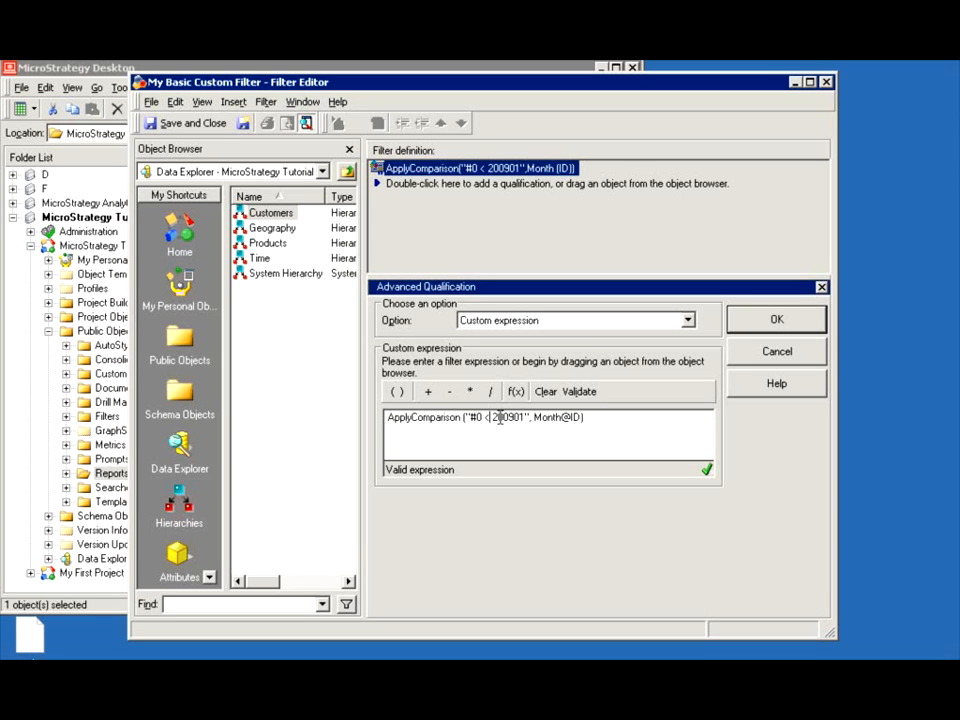
{"action": "key", "text": "BackSpace"}
{"action": "type", "text": "select"}
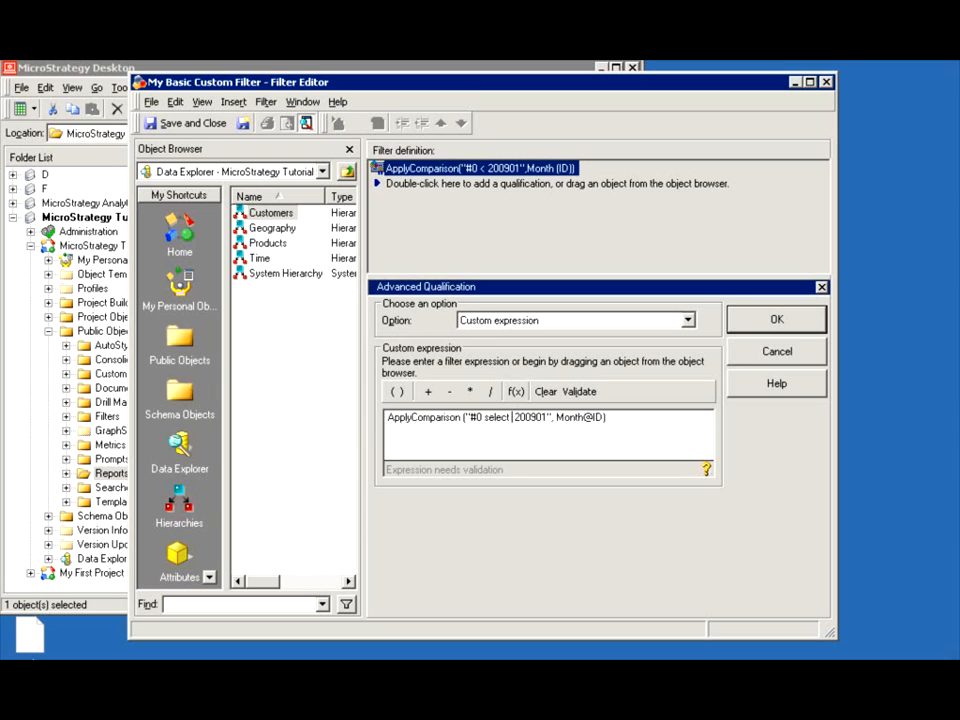
{"action": "key", "text": "BackSpace"}
{"action": "key", "text": "BackSpace"}
{"action": "key", "text": "BackSpace"}
{"action": "key", "text": "BackSpace"}
{"action": "key", "text": "BackSpace"}
{"action": "key", "text": "BackSpace"}
{"action": "key", "text": "BackSpace"}
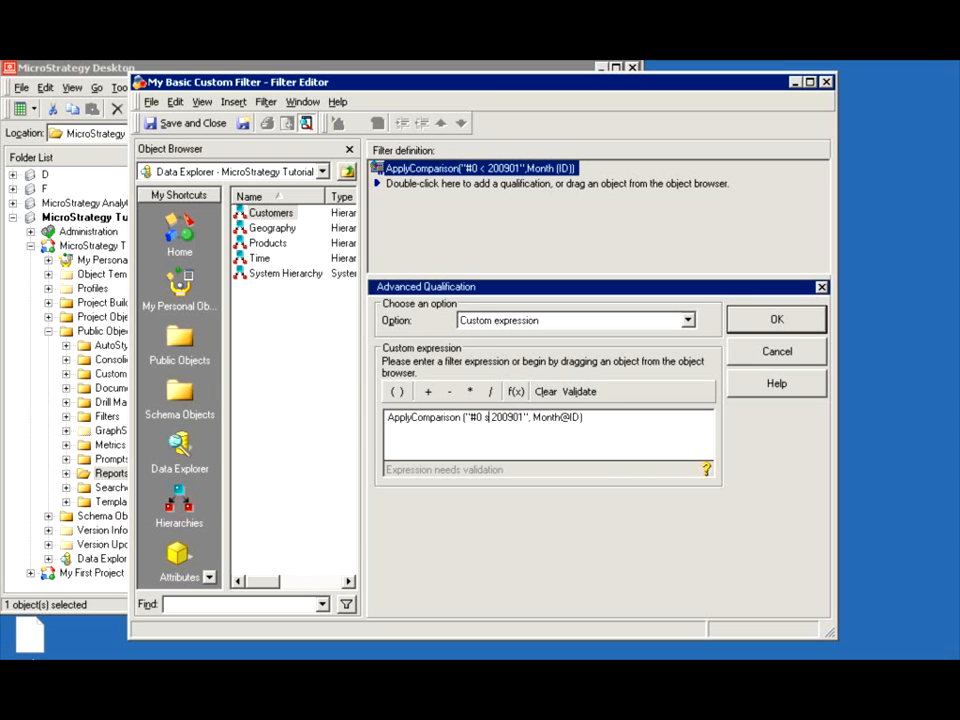
- Insert the subquery text "in (select month_id from lu_month" after #0 in the custom expression
{"action": "type", "text": "in"}
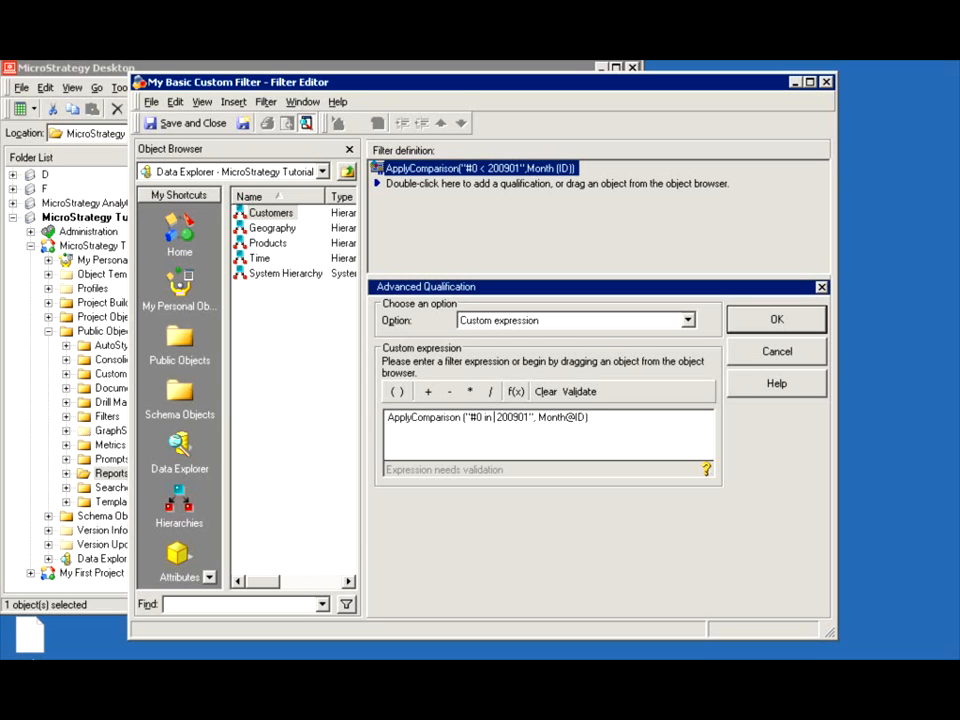
{"action": "type", "text": " (select"}
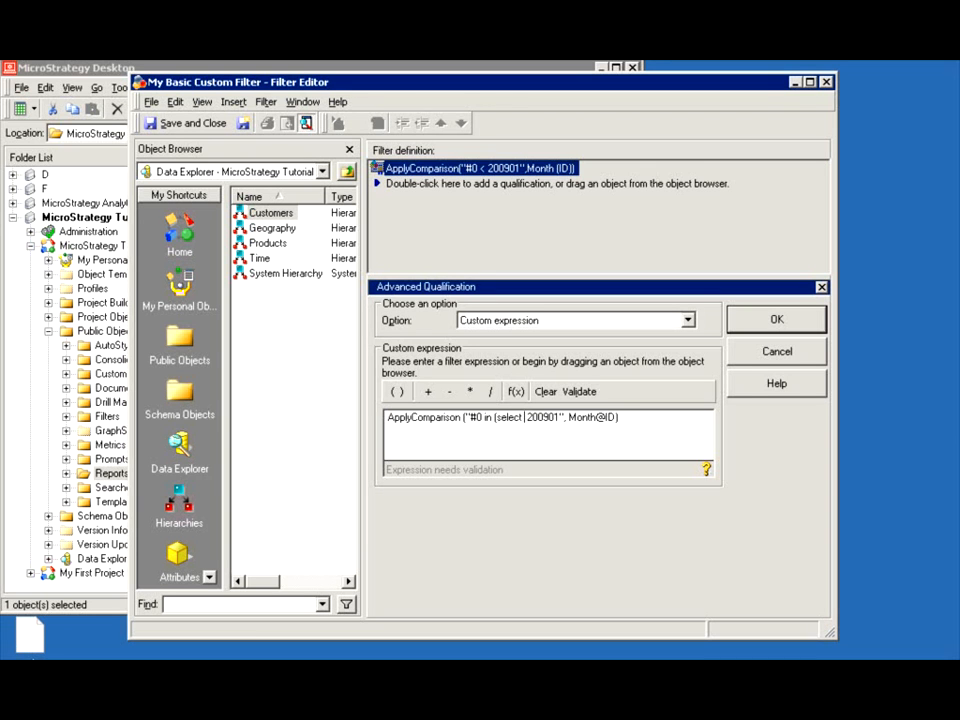
{"action": "type", "text": " month "}
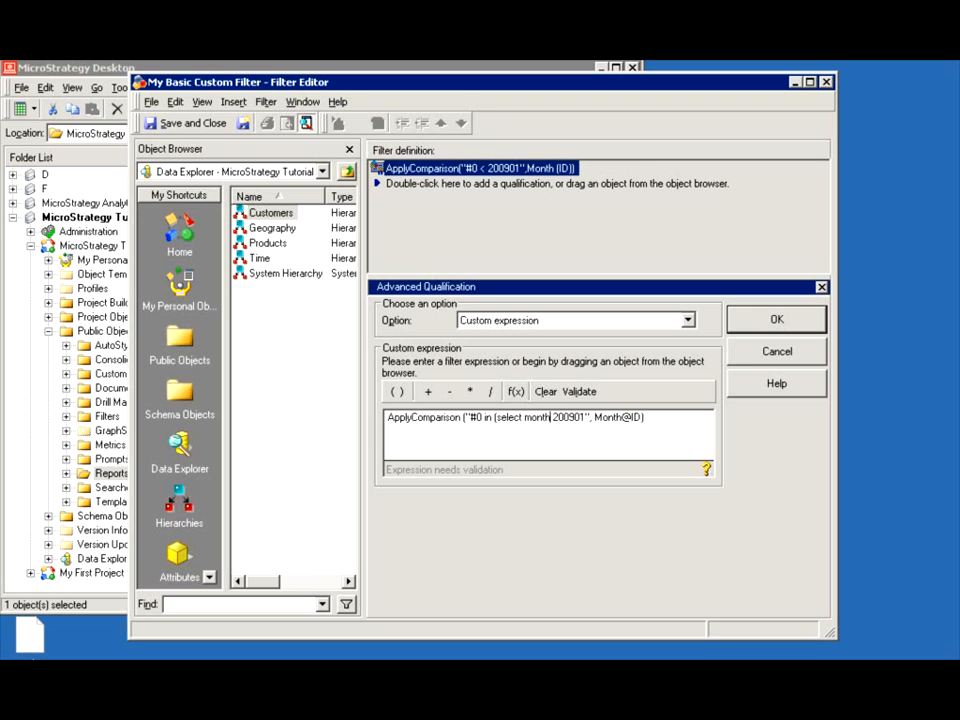
{"action": "type", "text": "_"}
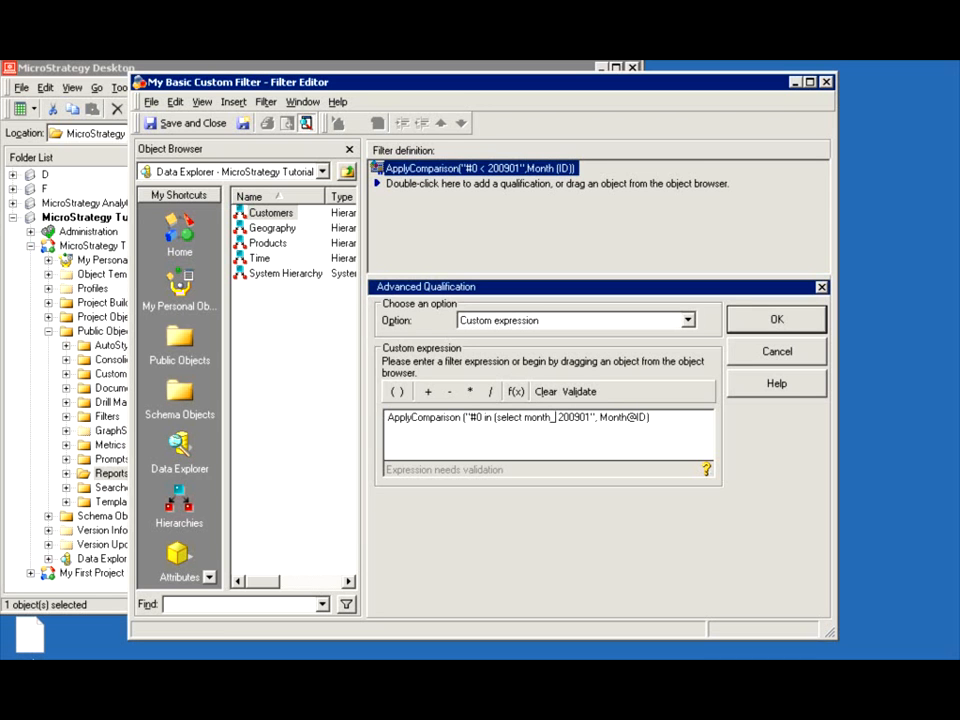
{"action": "type", "text": "id from lu_month"}
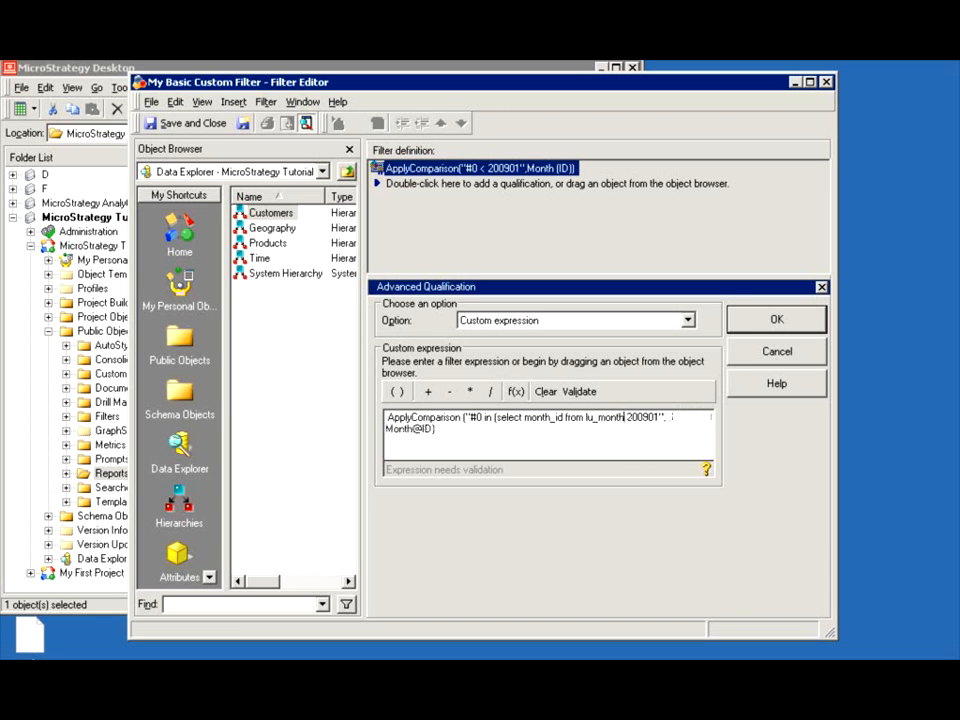
- Extend the subquery with "where month_id <" directly before 200901 in the custom expression
{"action": "type", "text": " where month_"}
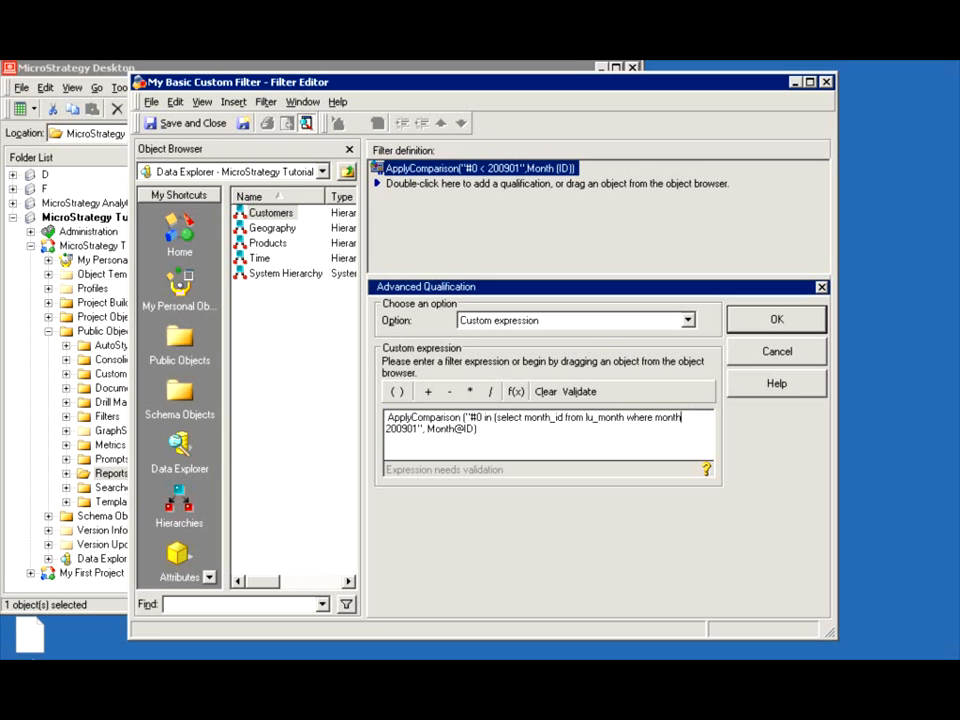
{"action": "type", "text": "id"}
{"action": "type", "text": " >"}
{"action": "key", "text": "BackSpace"}
{"action": "type", "text": "<"}
{"action": "key", "text": "Delete"}
{"action": "key", "text": "Delete"}
{"action": "key", "text": "Delete"}
{"action": "key", "text": "Delete"}
{"action": "key", "text": "Delete"}
{"action": "key", "text": "Delete"}
{"action": "key", "text": "Delete"}
{"action": "key", "text": "Delete"}
{"action": "key", "text": "Delete"}
{"action": "type", "text": "Month@"}
- Check the edited ApplyComparison expression and validate it
{"action": "left_click", "coordinate": [424, 428]}
{"action": "left_click", "coordinate": [484, 417]}
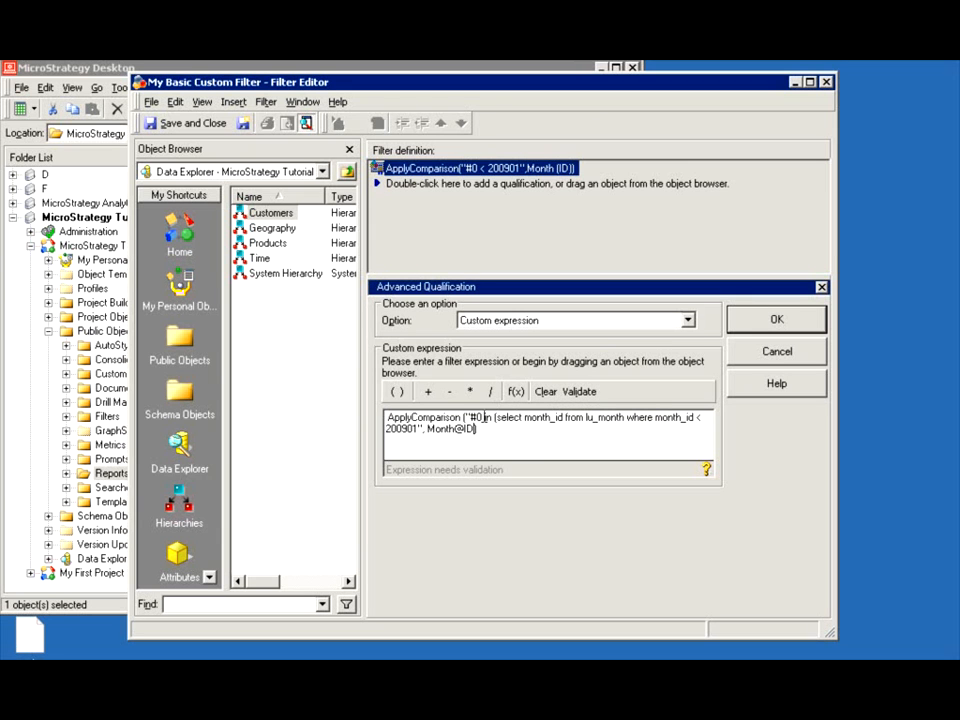
{"action": "left_click", "coordinate": [582, 392]}
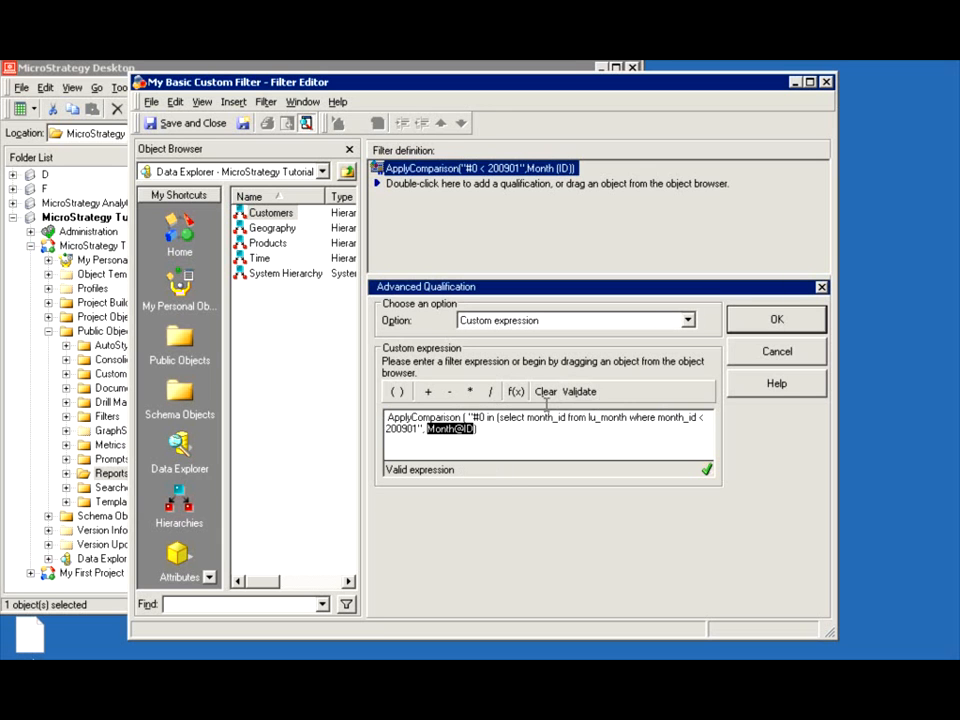
{"action": "left_click", "coordinate": [570, 394]}
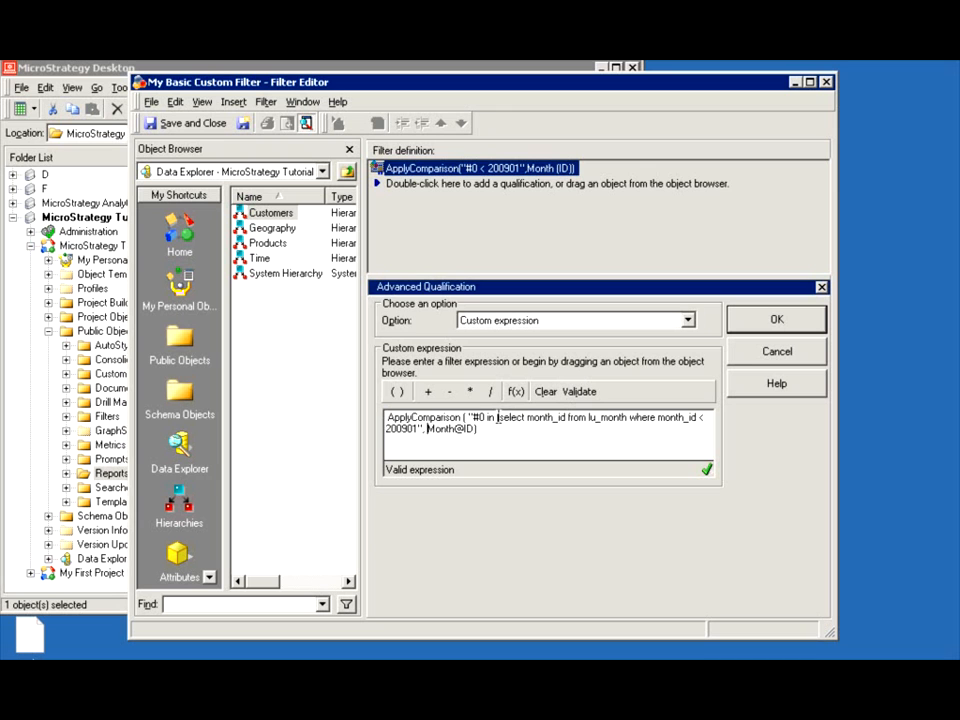
- Add the subquery's closing parenthesis after 200901, revalidate and accept the expression, and save and close the filter
{"action": "left_click", "coordinate": [416, 429]}
{"action": "type", "text": ")"}
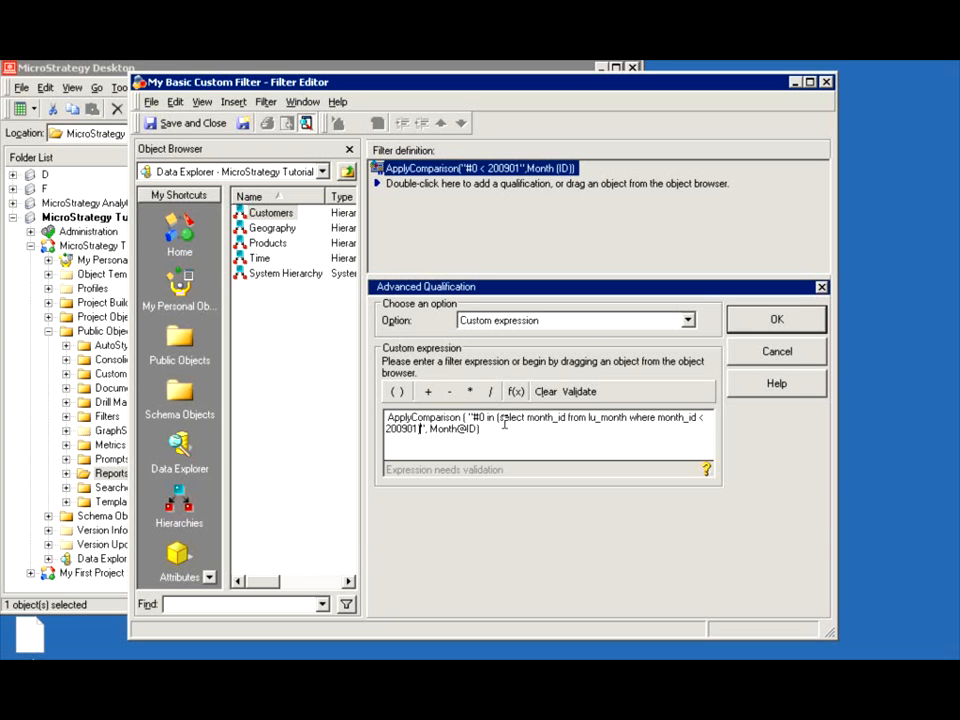
{"action": "left_click", "coordinate": [578, 391]}
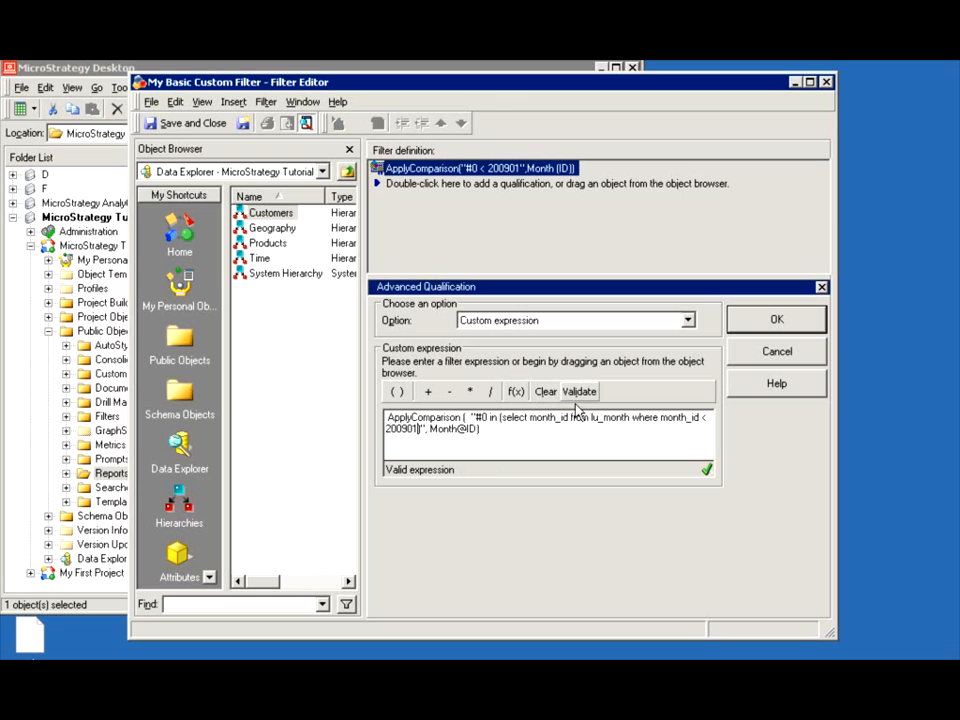
{"action": "left_click", "coordinate": [755, 325]}
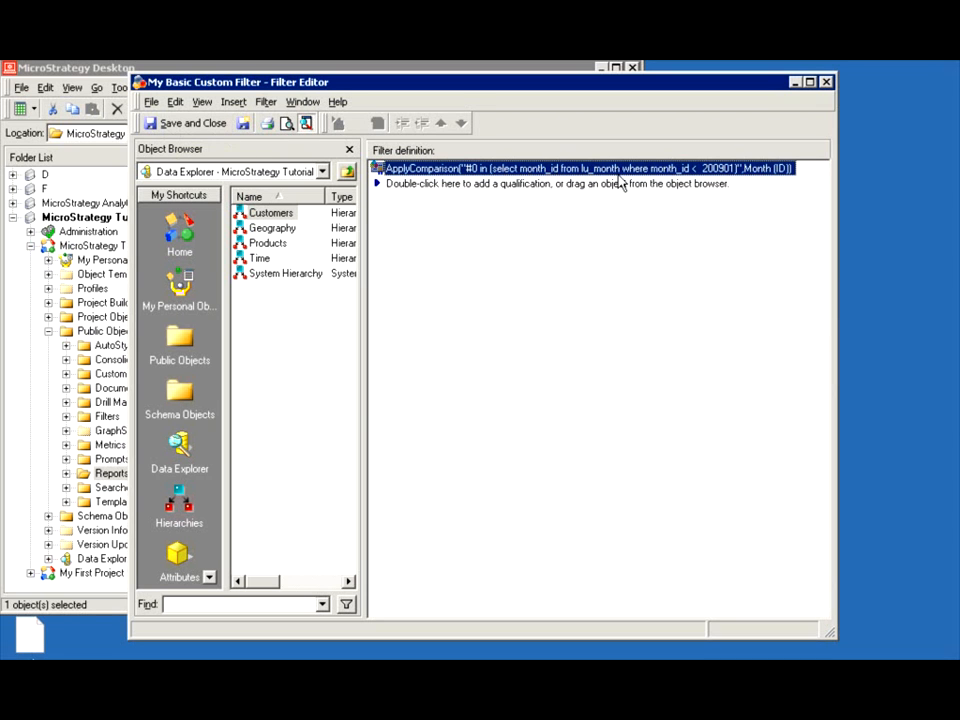
{"action": "left_click", "coordinate": [195, 124]}
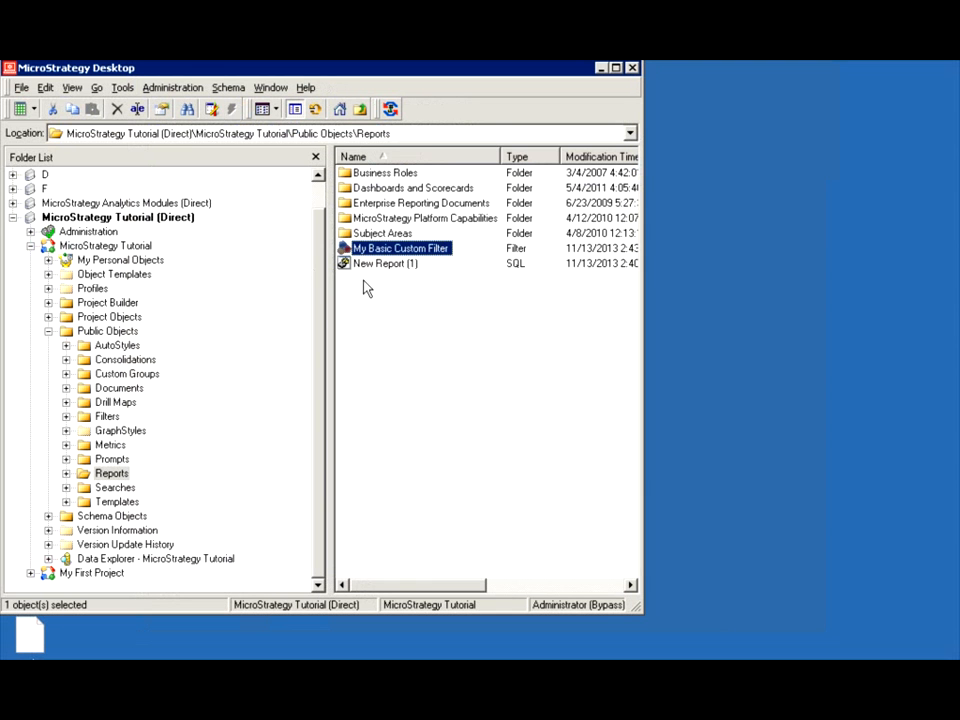
- Open New Report (1), run it in grid view and widen its window to inspect the returned months
{"action": "double_click", "coordinate": [356, 264]}
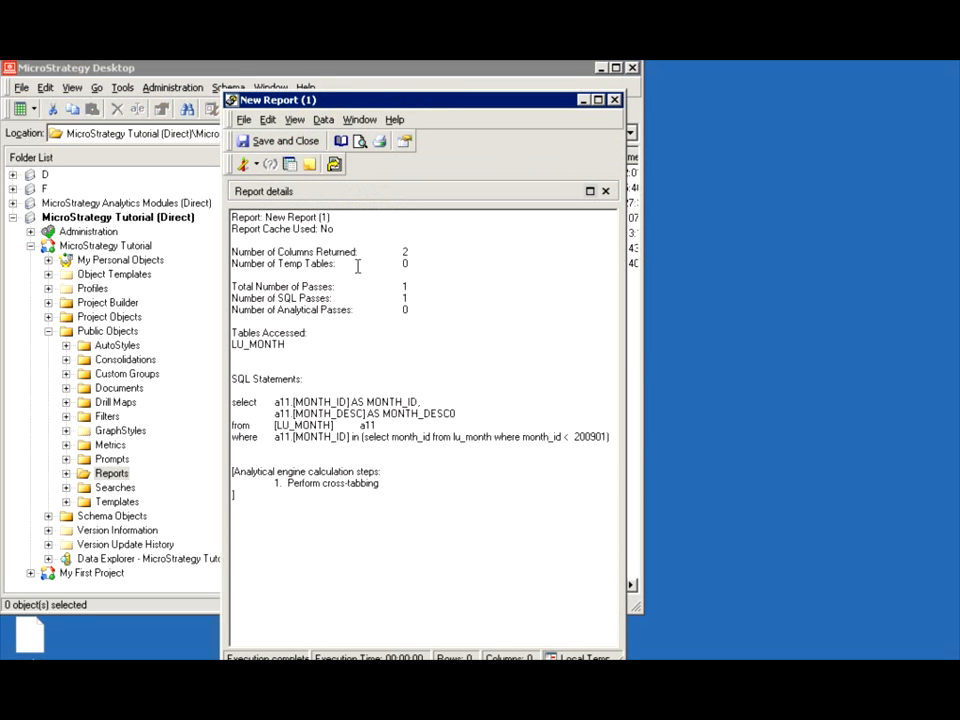
{"action": "left_click", "coordinate": [256, 164]}
{"action": "left_click", "coordinate": [266, 200]}
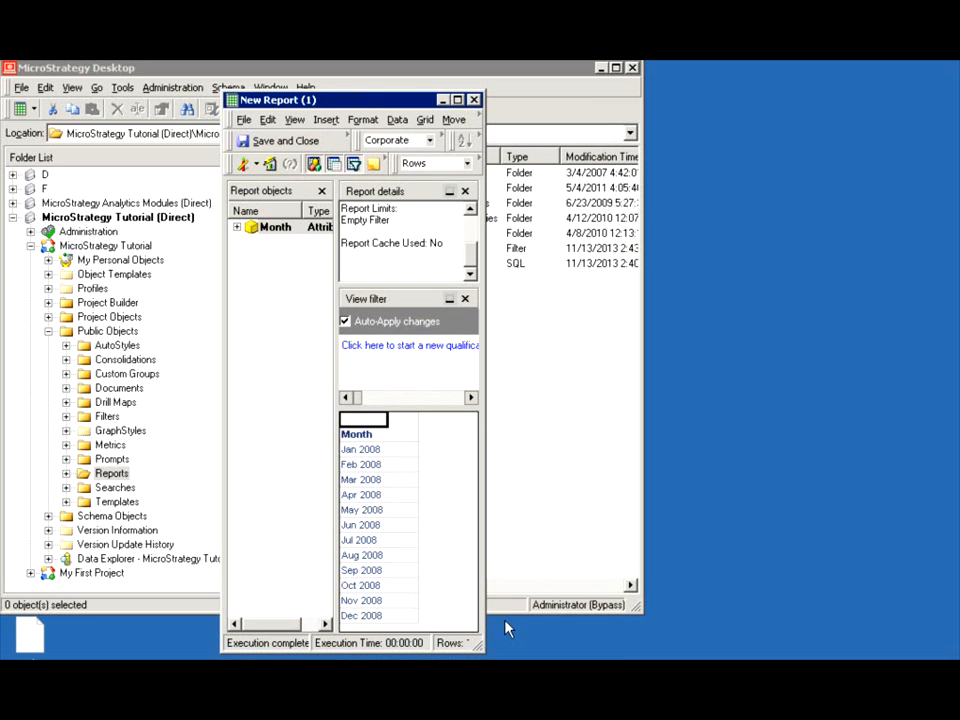
{"action": "left_click_drag", "start_coordinate": [482, 643], "coordinate": [681, 602]}
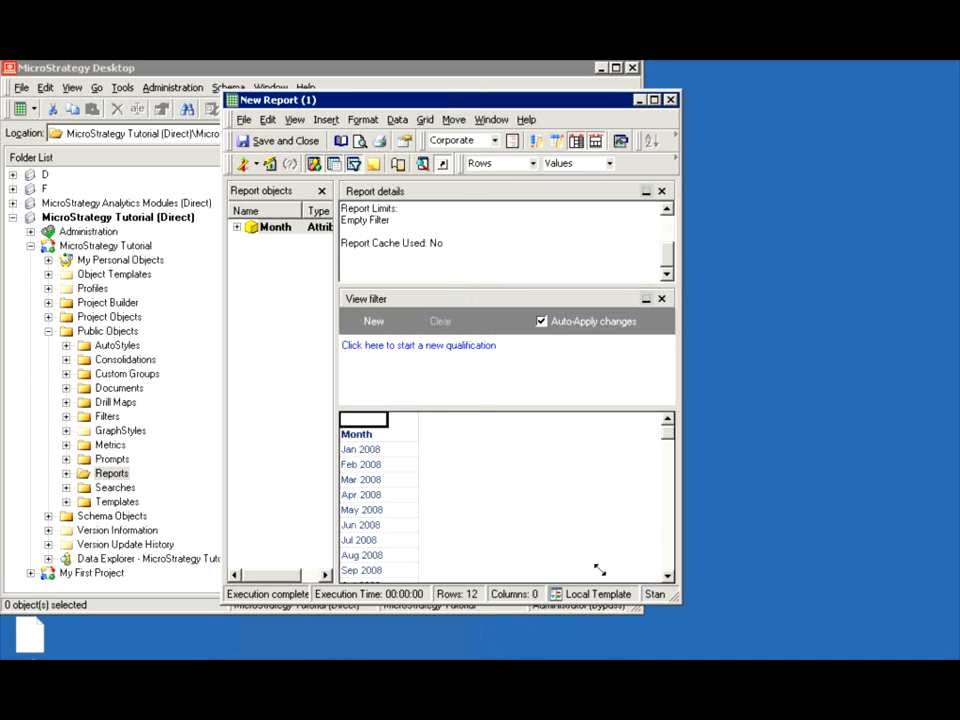
- Switch New Report (1) to SQL View and examine the subquery in the where clause
{"action": "left_click", "coordinate": [255, 164]}
{"action": "left_click", "coordinate": [250, 184]}
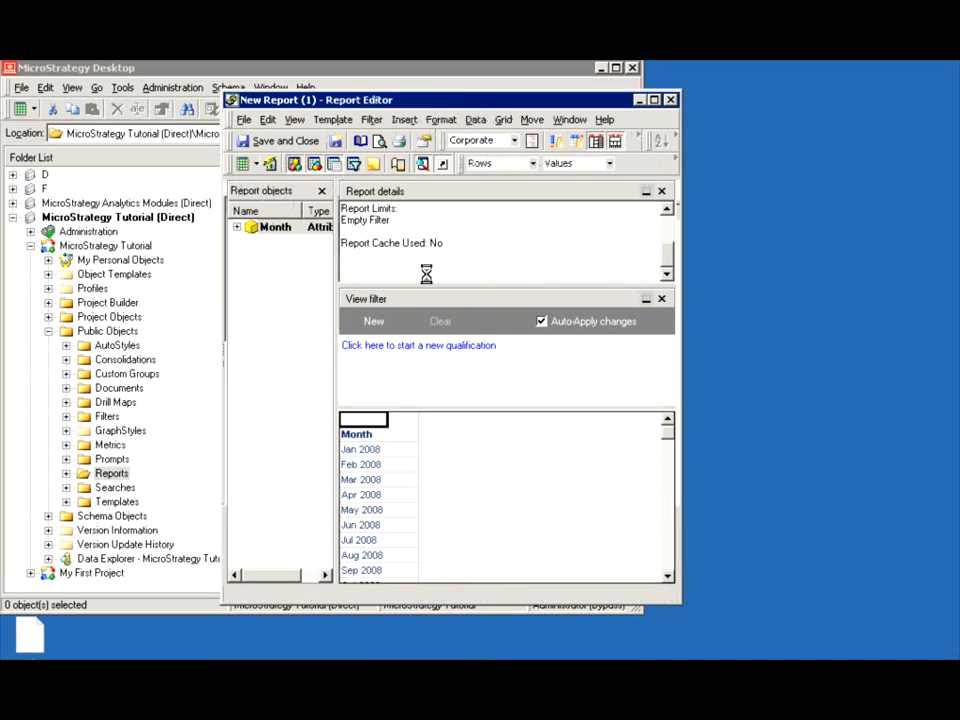
{"action": "left_click", "coordinate": [255, 164]}
{"action": "left_click", "coordinate": [282, 255]}
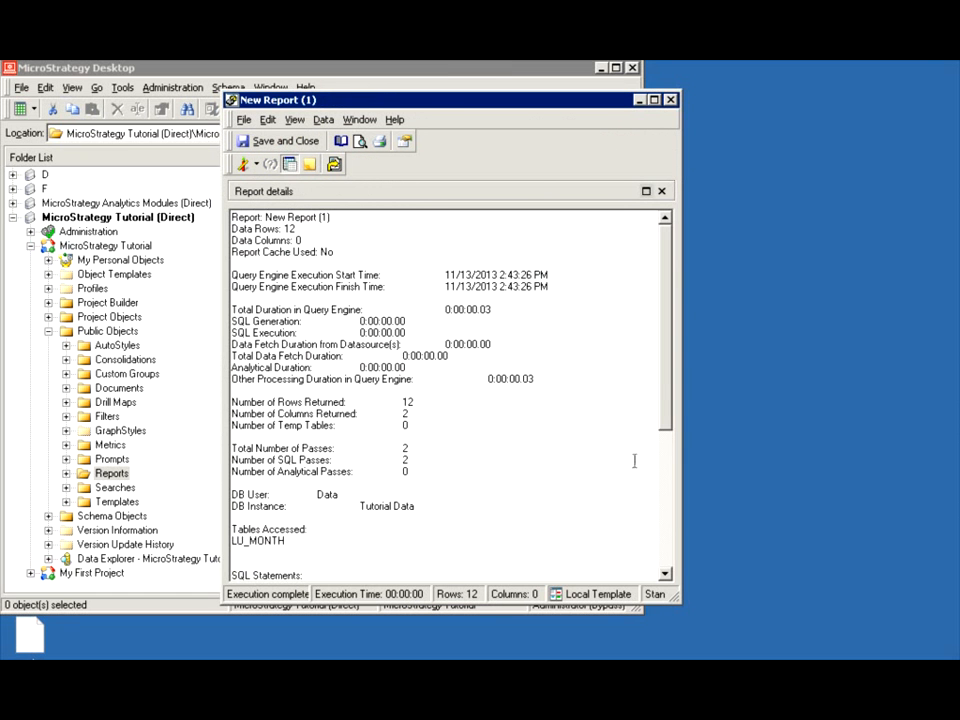
{"action": "left_click_drag", "start_coordinate": [664, 388], "coordinate": [667, 528]}
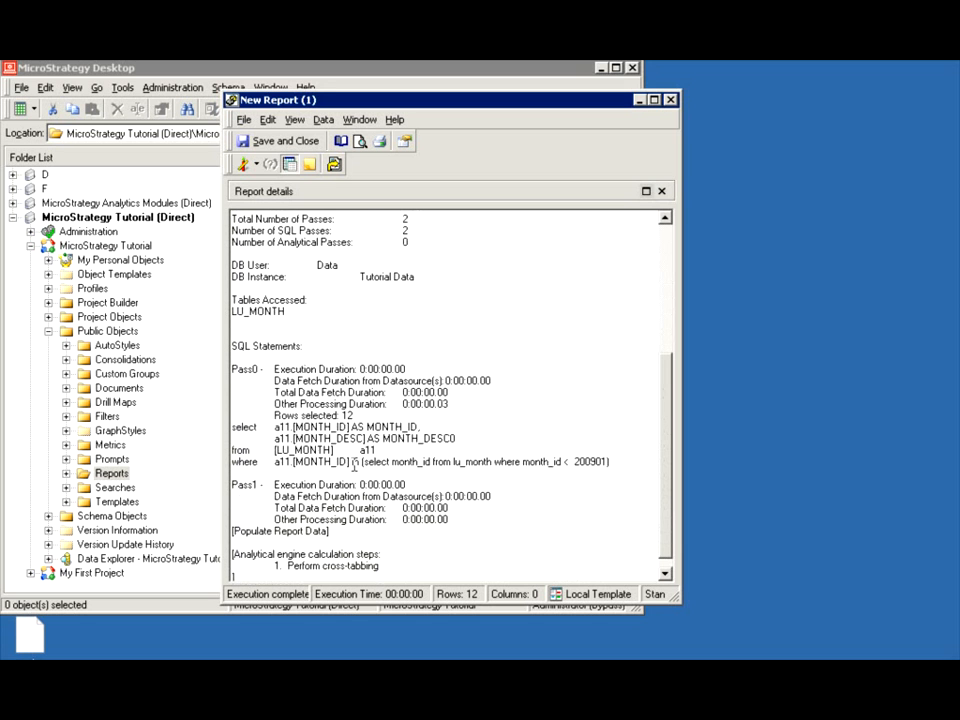
{"action": "left_click_drag", "start_coordinate": [363, 462], "coordinate": [606, 463]}
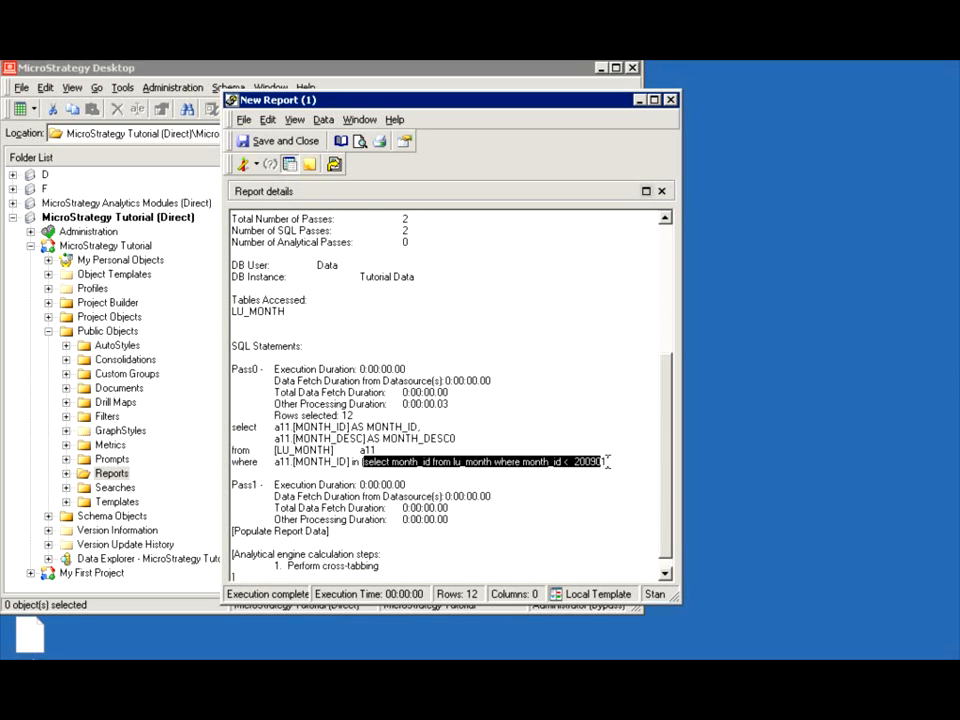
{"action": "left_click", "coordinate": [409, 463]}
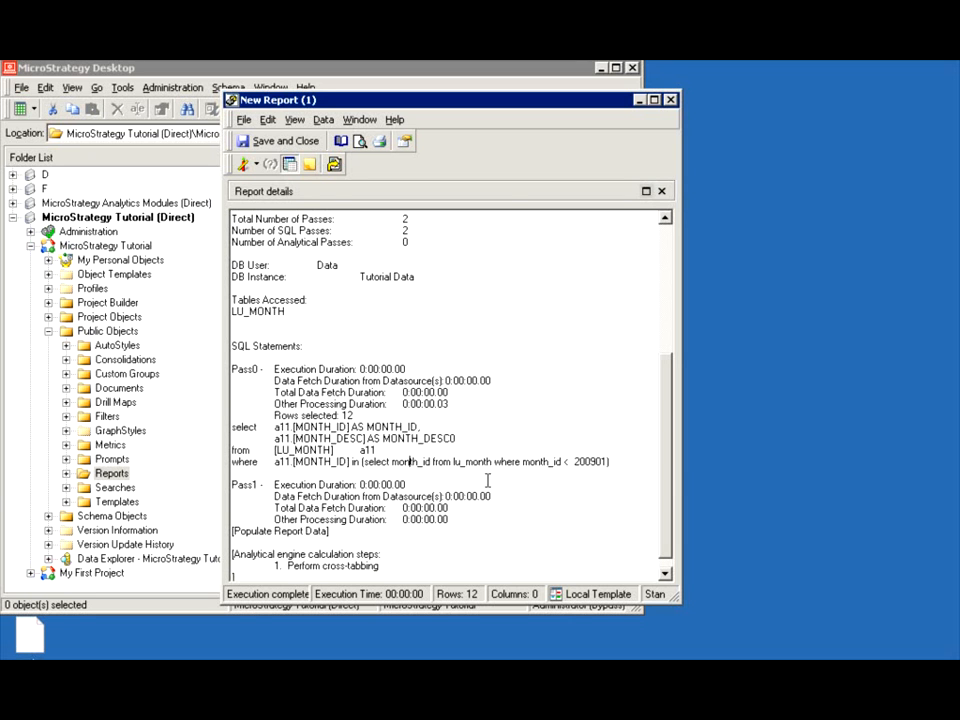
- Open the LU_MONTH logical table from the Tables folder under Schema Objects, choosing Edit mode for the session
{"action": "left_click", "coordinate": [72, 66]}
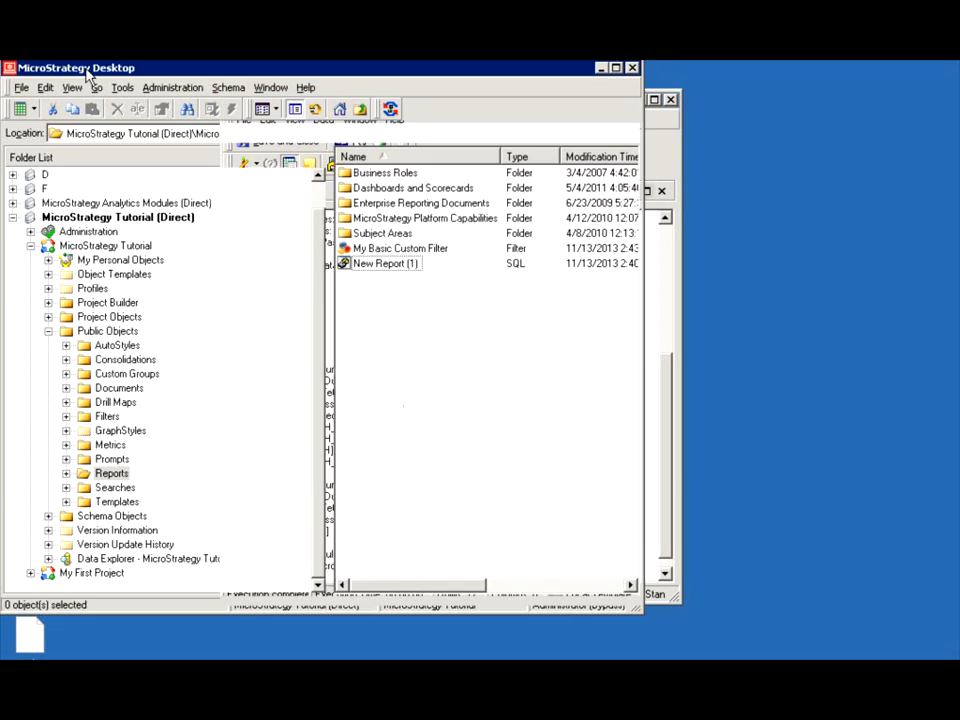
{"action": "left_click", "coordinate": [48, 516]}
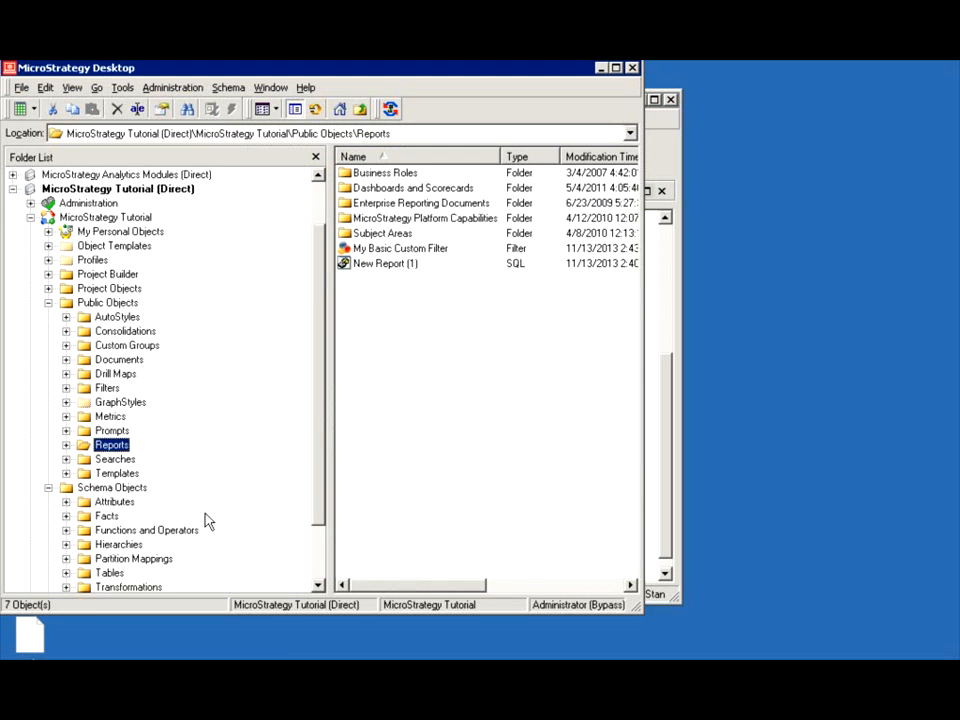
{"action": "scroll", "coordinate": [73, 580], "scroll_direction": "down", "scroll_amount": 1}
{"action": "left_click", "coordinate": [110, 559]}
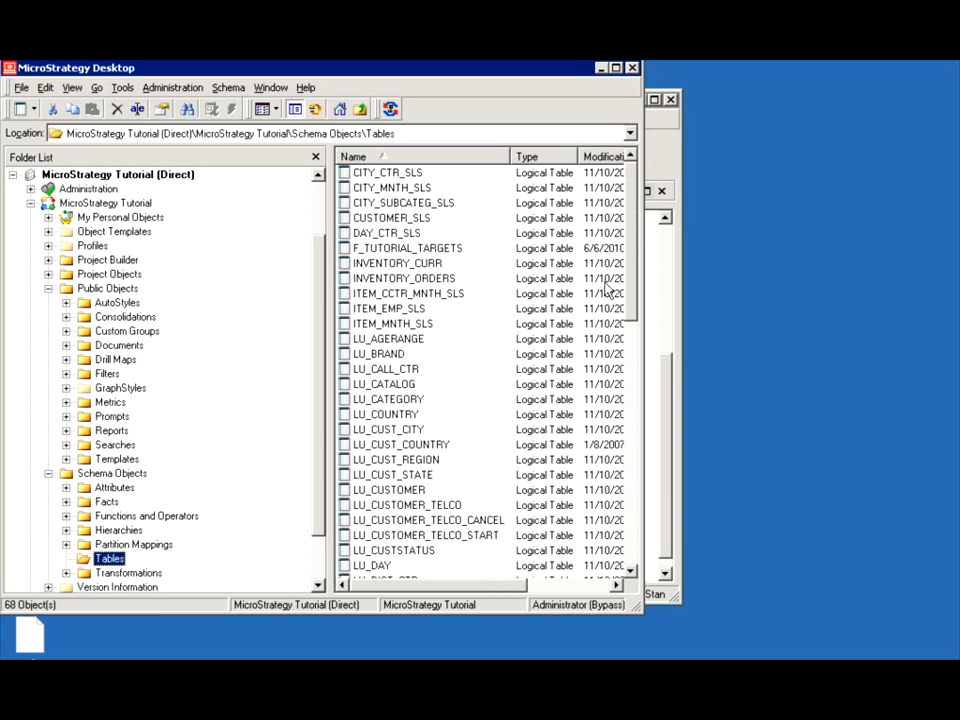
{"action": "left_click", "coordinate": [634, 478]}
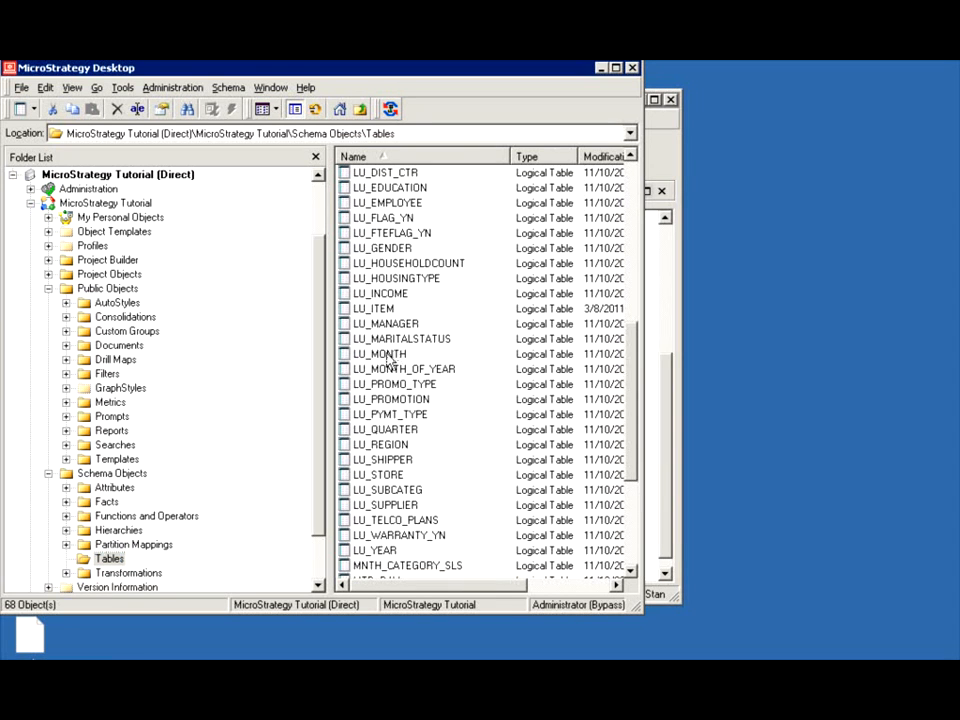
{"action": "double_click", "coordinate": [400, 354]}
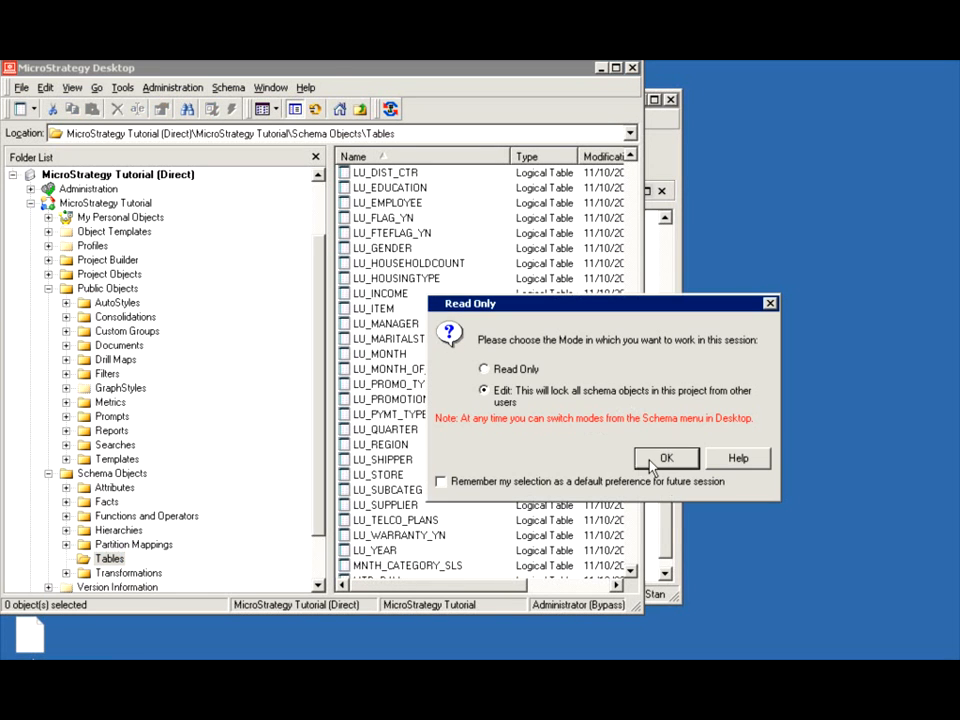
{"action": "left_click", "coordinate": [662, 457]}
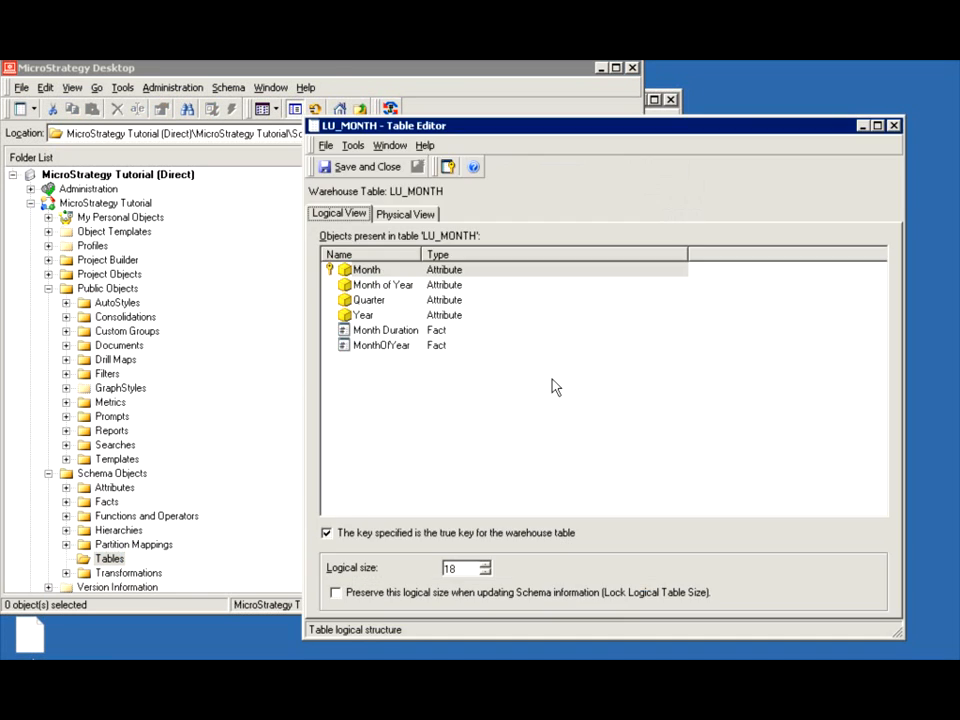
- Compare LU_MONTH's logical objects with its physical columns, recheck the report's SQL, and return to the Tables folder
{"action": "left_click", "coordinate": [401, 217]}
{"action": "left_click", "coordinate": [354, 215]}
{"action": "left_click", "coordinate": [412, 218]}
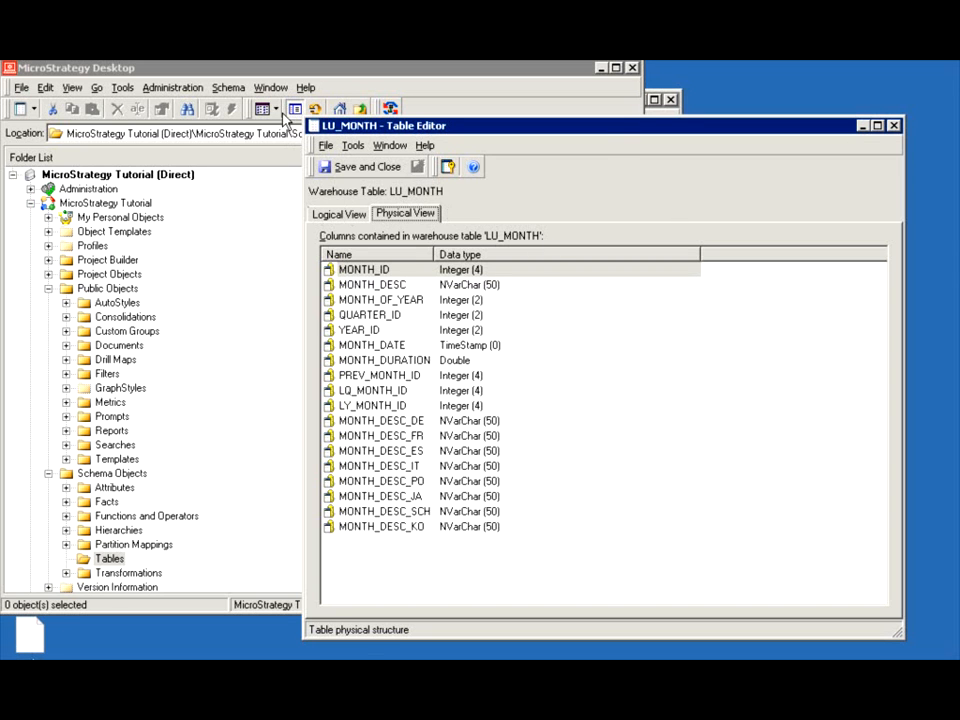
{"action": "left_click", "coordinate": [655, 100]}
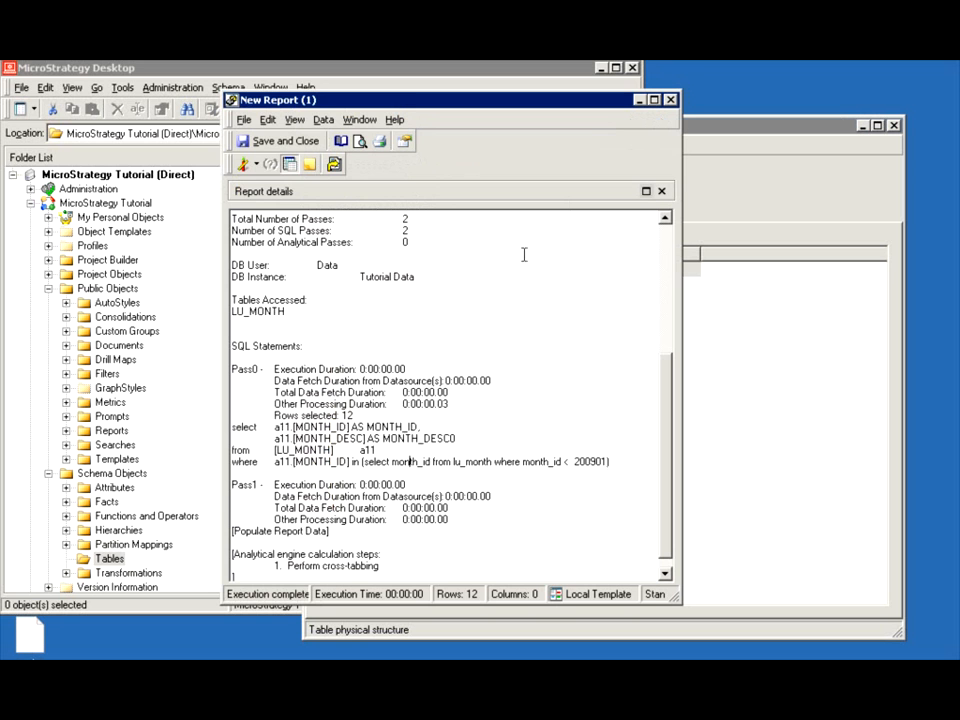
{"action": "left_click", "coordinate": [150, 64]}
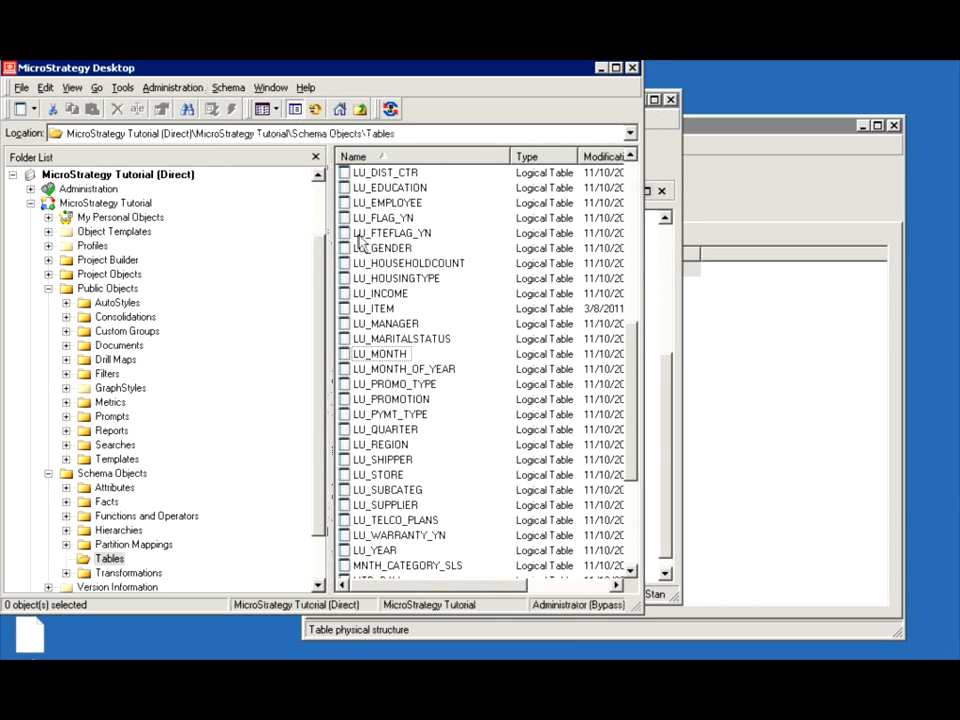
- Open New Report (1) from the Public Objects Reports folder to view its SQL, and close it
{"action": "left_click", "coordinate": [112, 430]}
{"action": "double_click", "coordinate": [375, 264]}
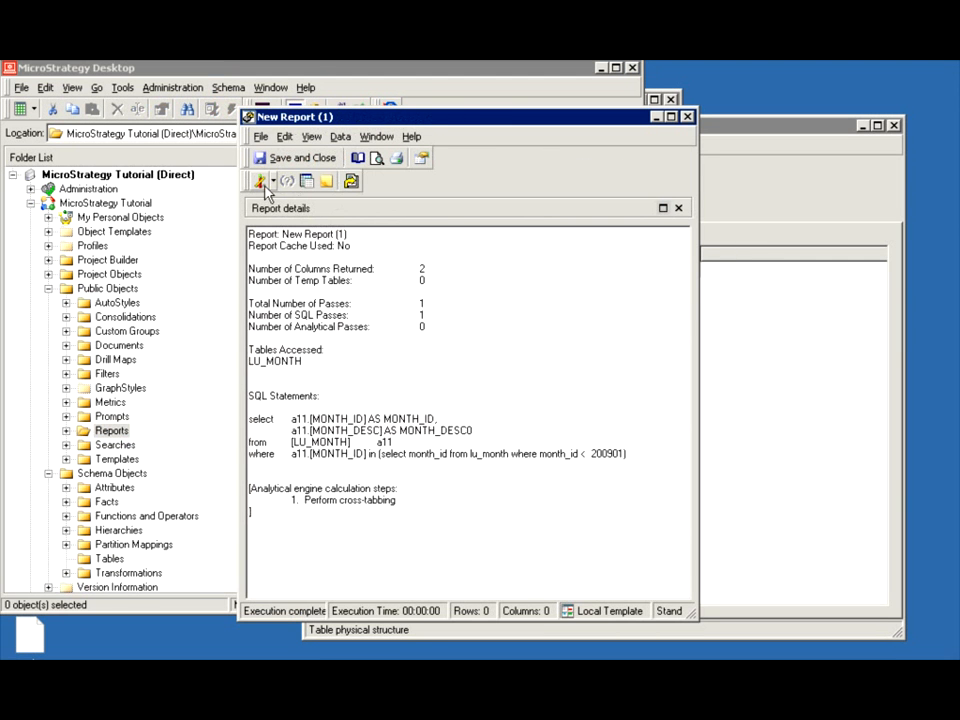
{"action": "left_click", "coordinate": [687, 117]}
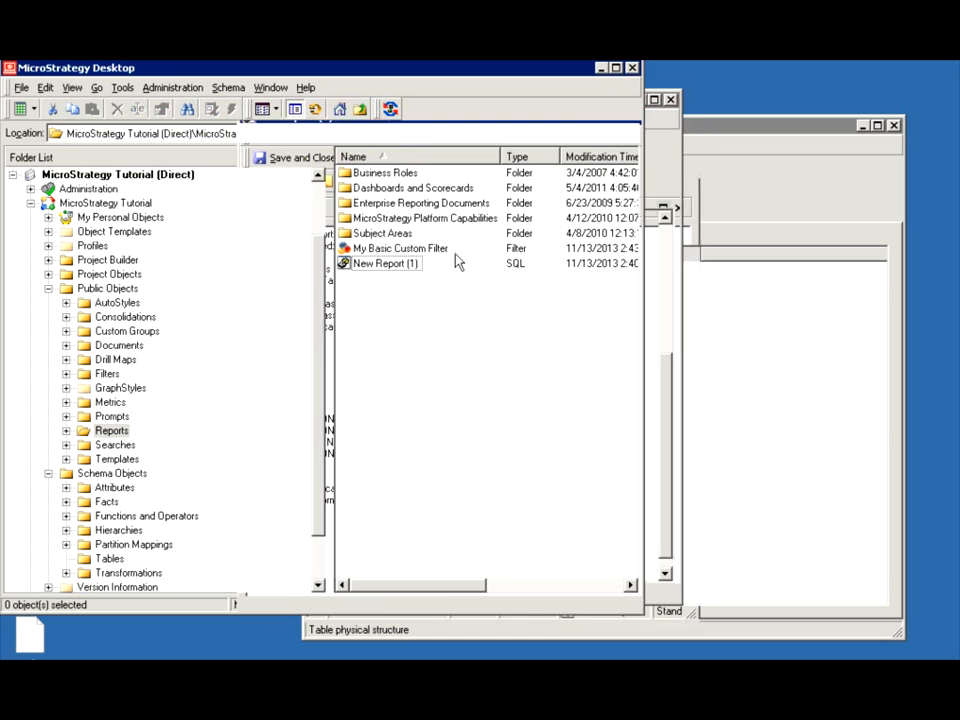
- Open My Basic Custom Filter, examine the #0 placeholder, Month@ID argument and lu_month subquery in its ApplyComparison expression, and close it without saving
{"action": "double_click", "coordinate": [374, 250]}
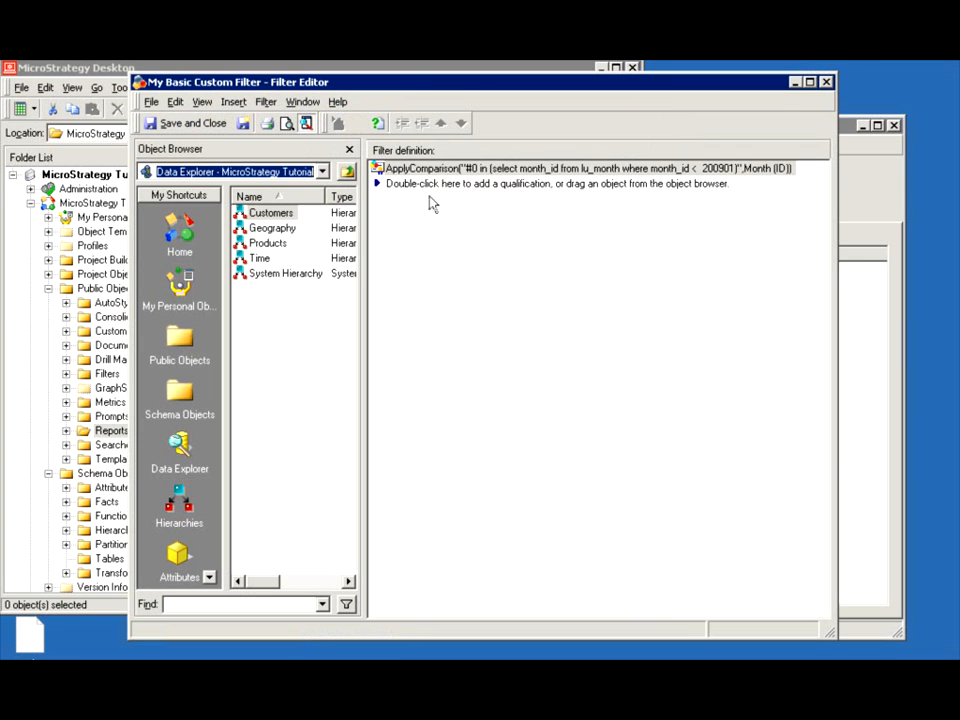
{"action": "double_click", "coordinate": [410, 173]}
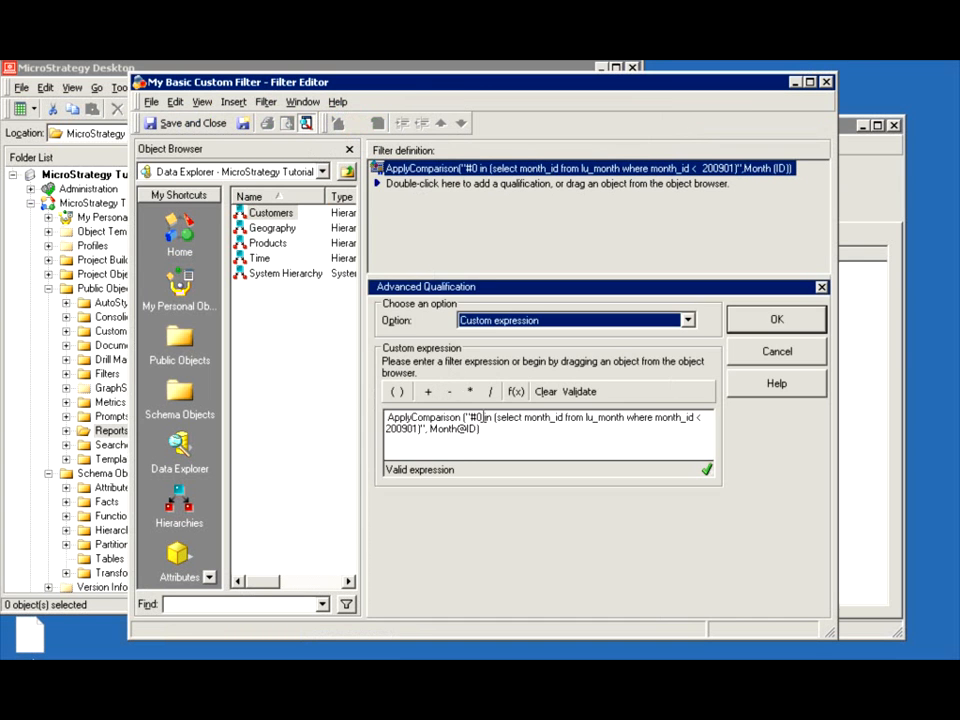
{"action": "double_click", "coordinate": [477, 417]}
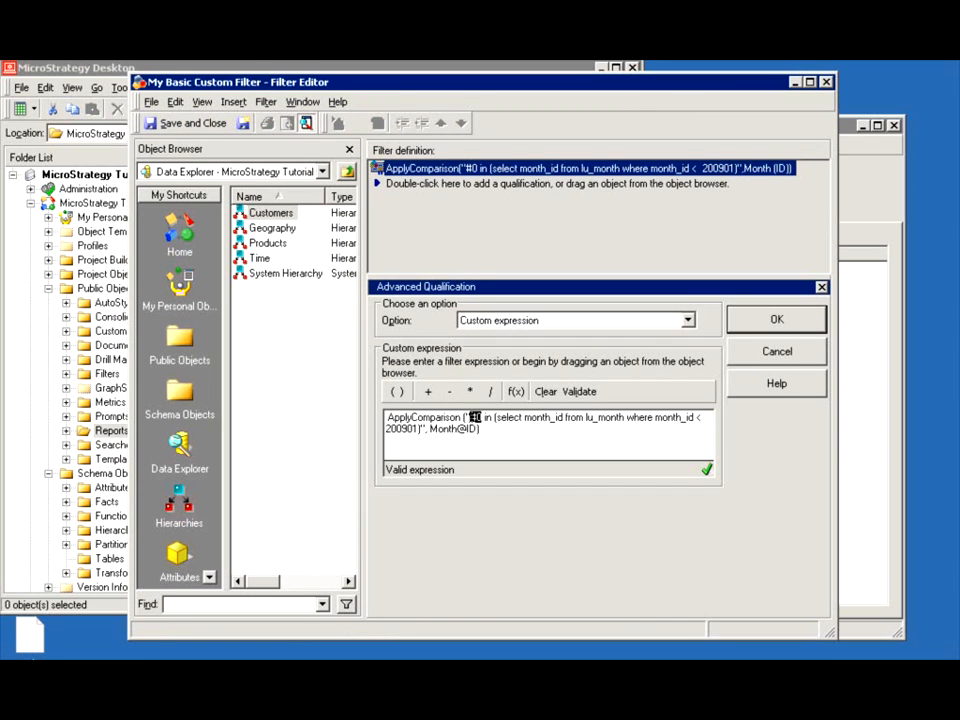
{"action": "double_click", "coordinate": [462, 428]}
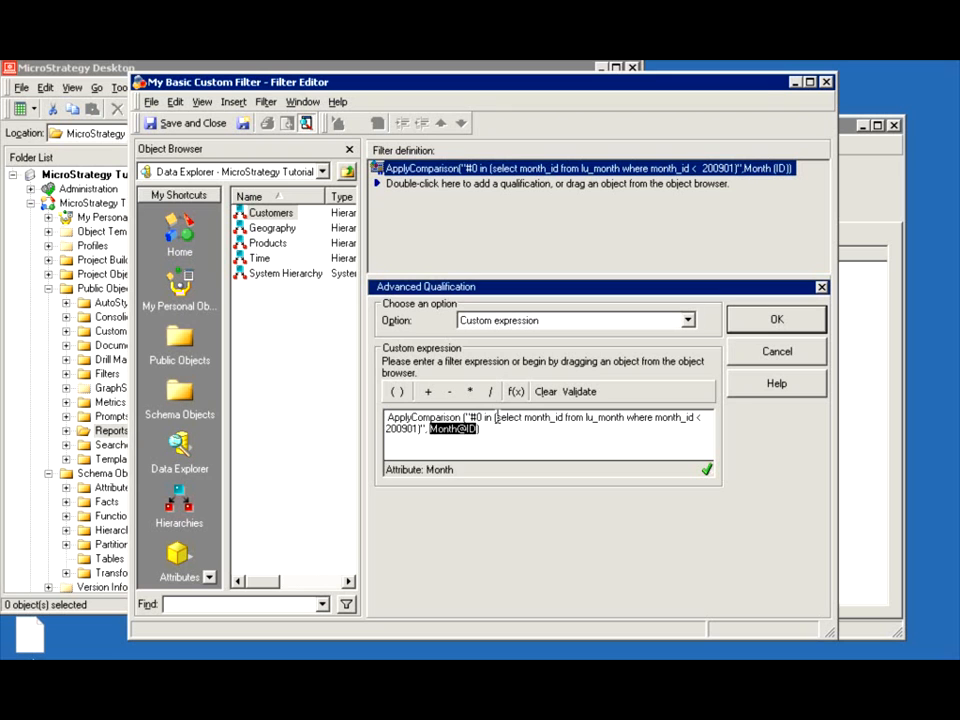
{"action": "left_click", "coordinate": [517, 418]}
{"action": "left_click_drag", "start_coordinate": [526, 418], "coordinate": [625, 420]}
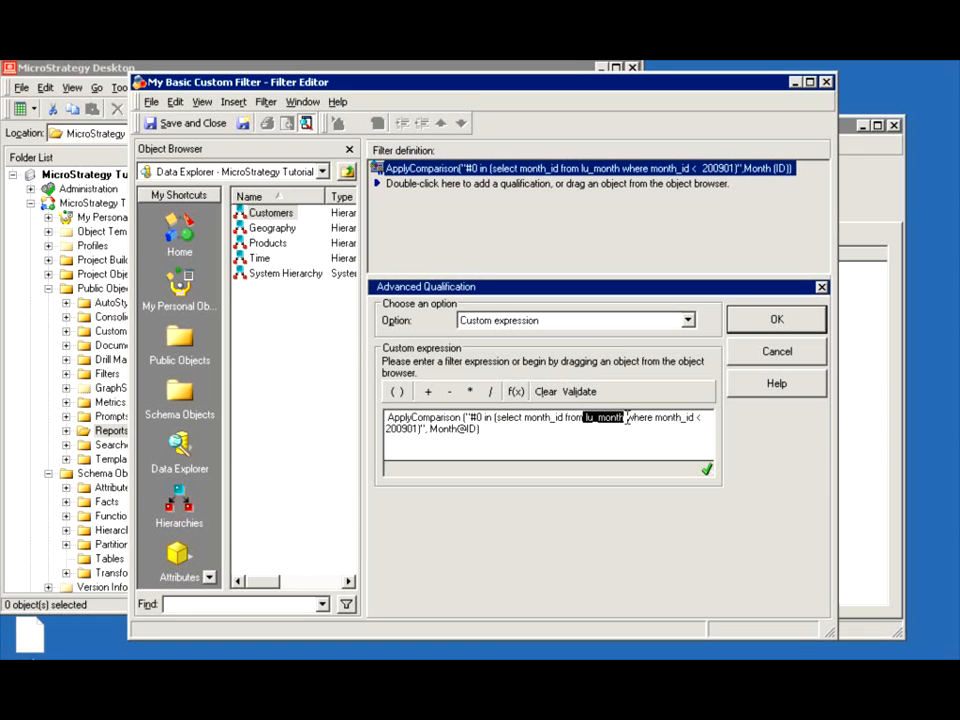
{"action": "left_click", "coordinate": [548, 420]}
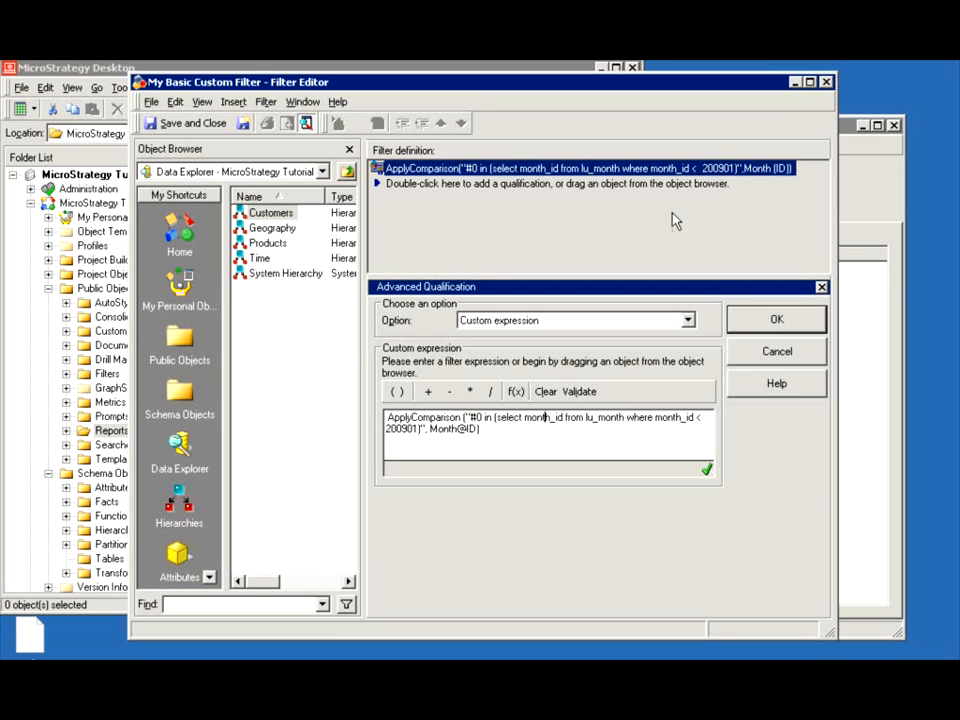
{"action": "left_click", "coordinate": [825, 82]}
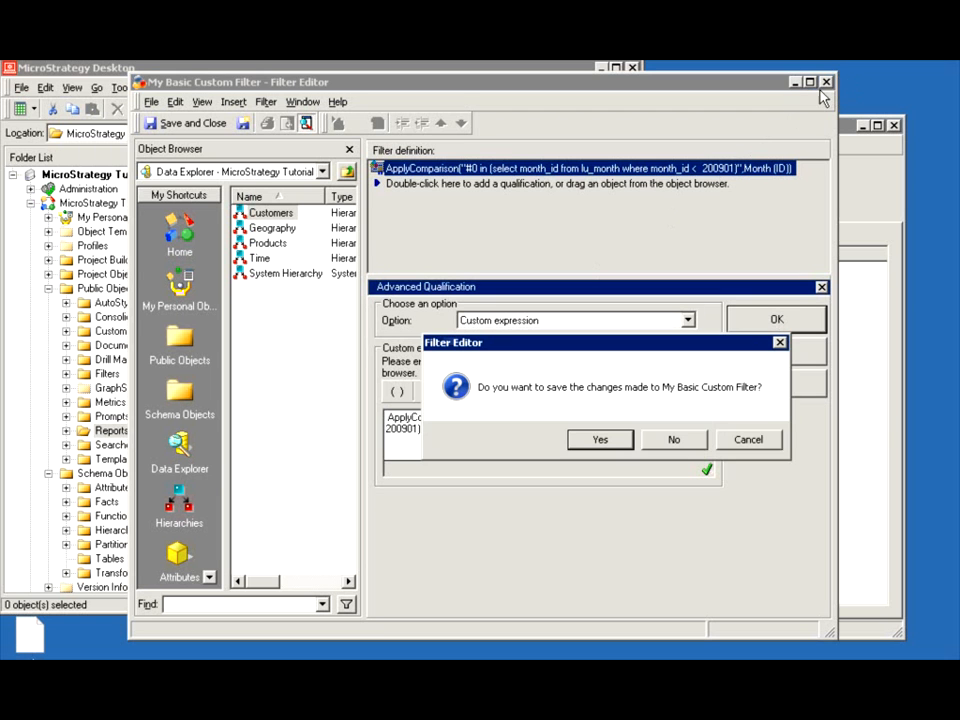
{"action": "left_click", "coordinate": [674, 440]}
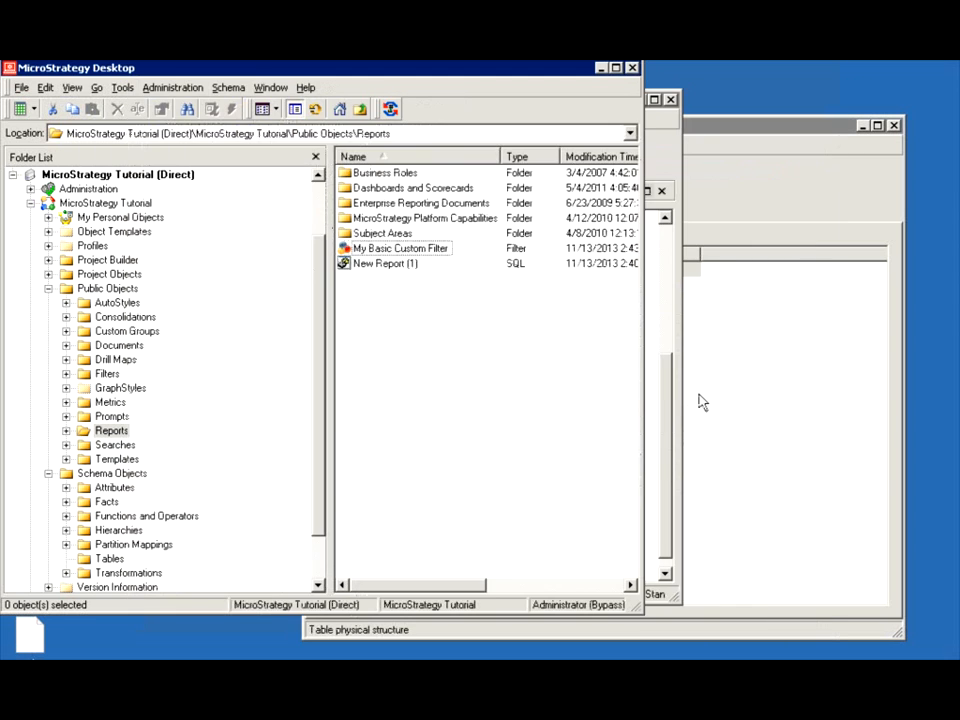
- In the already open New Report (1), replace Month on the template rows with the Year attribute from the Time hierarchy
{"action": "left_click", "coordinate": [671, 395]}
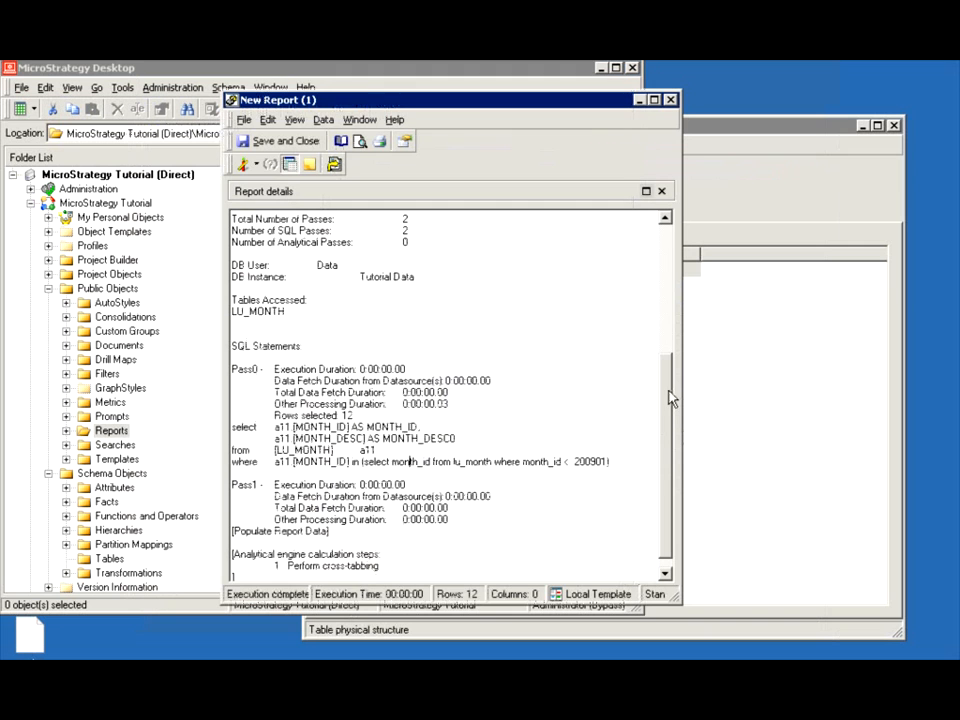
{"action": "left_click", "coordinate": [250, 166]}
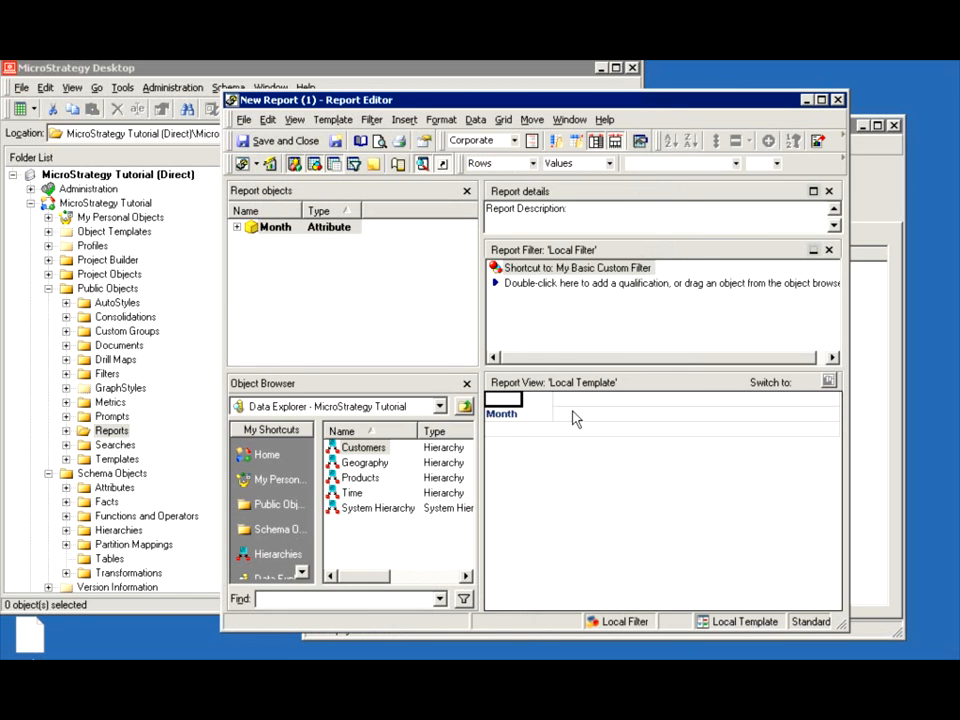
{"action": "left_click_drag", "start_coordinate": [508, 413], "coordinate": [404, 531]}
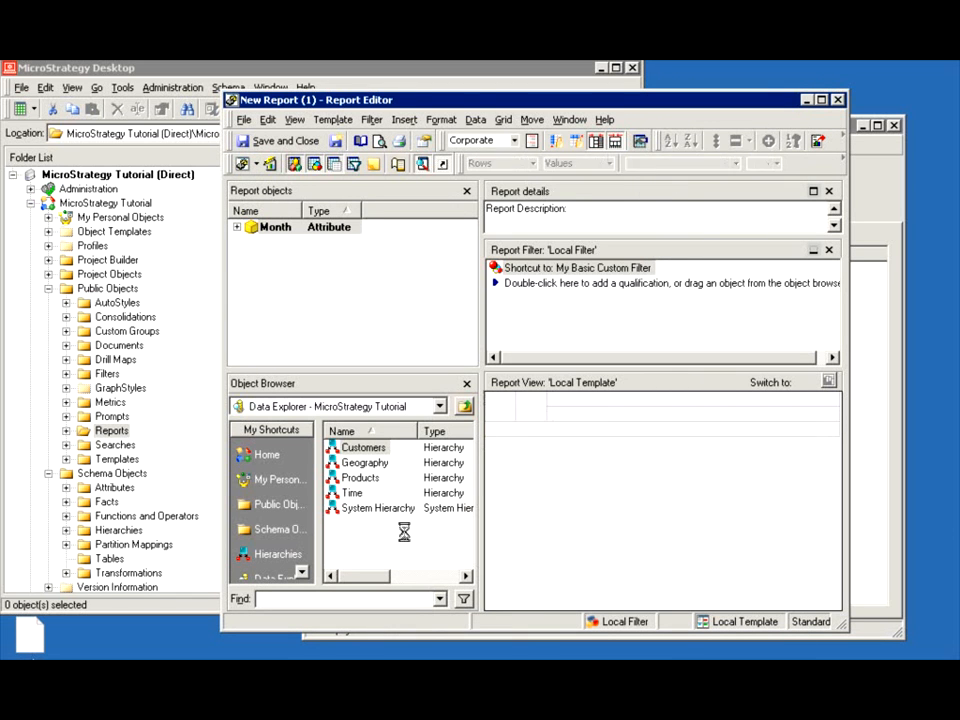
{"action": "double_click", "coordinate": [349, 494]}
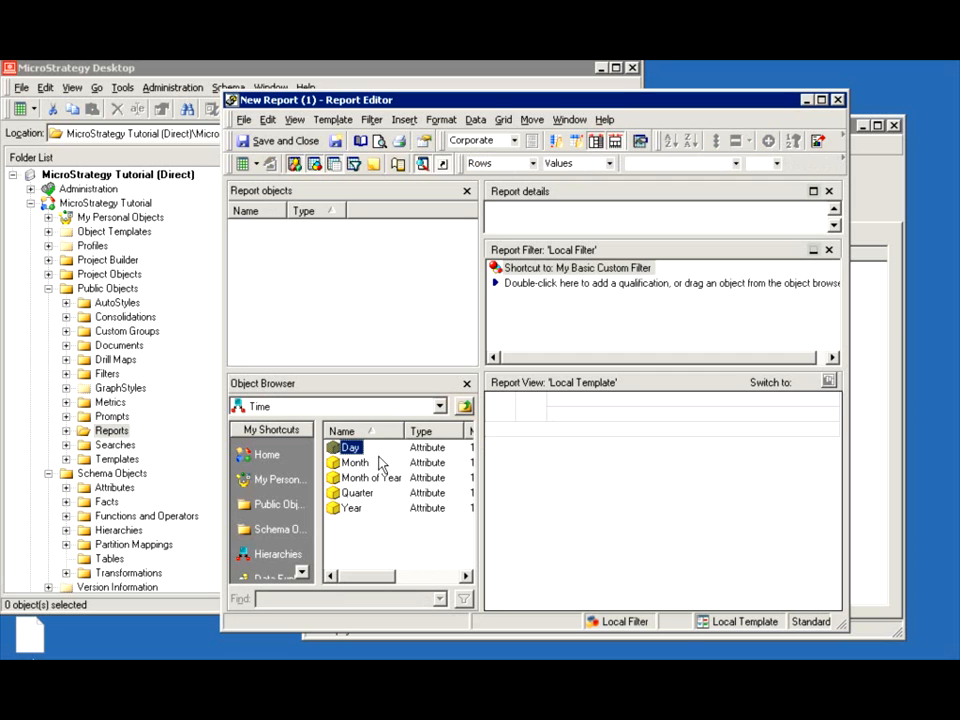
{"action": "double_click", "coordinate": [345, 509]}
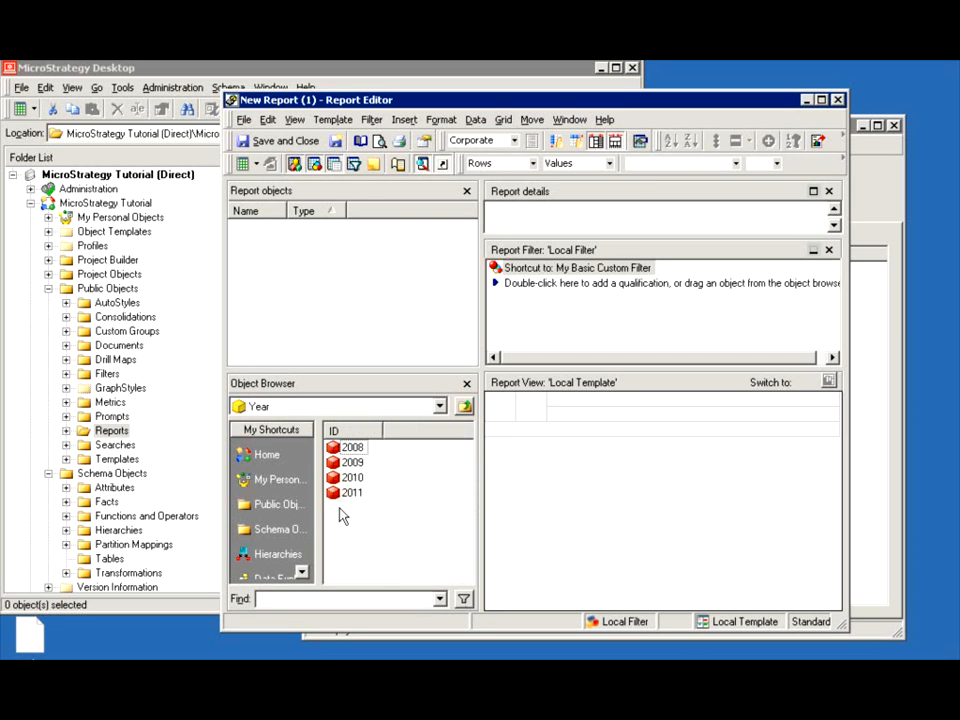
{"action": "left_click", "coordinate": [464, 406]}
{"action": "right_click", "coordinate": [352, 514]}
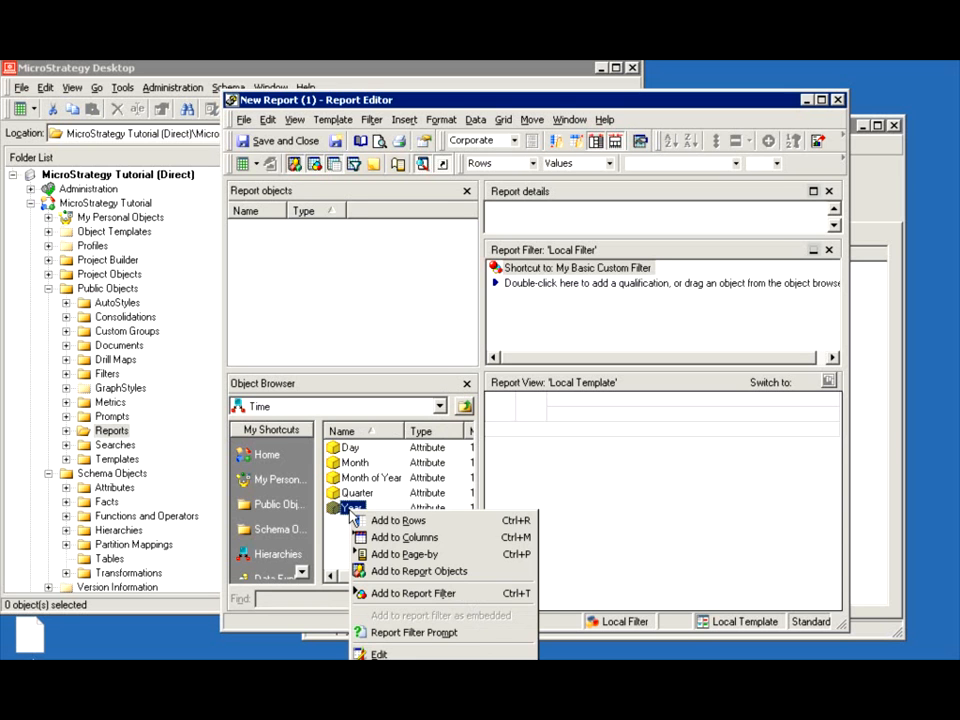
{"action": "left_click", "coordinate": [372, 518]}
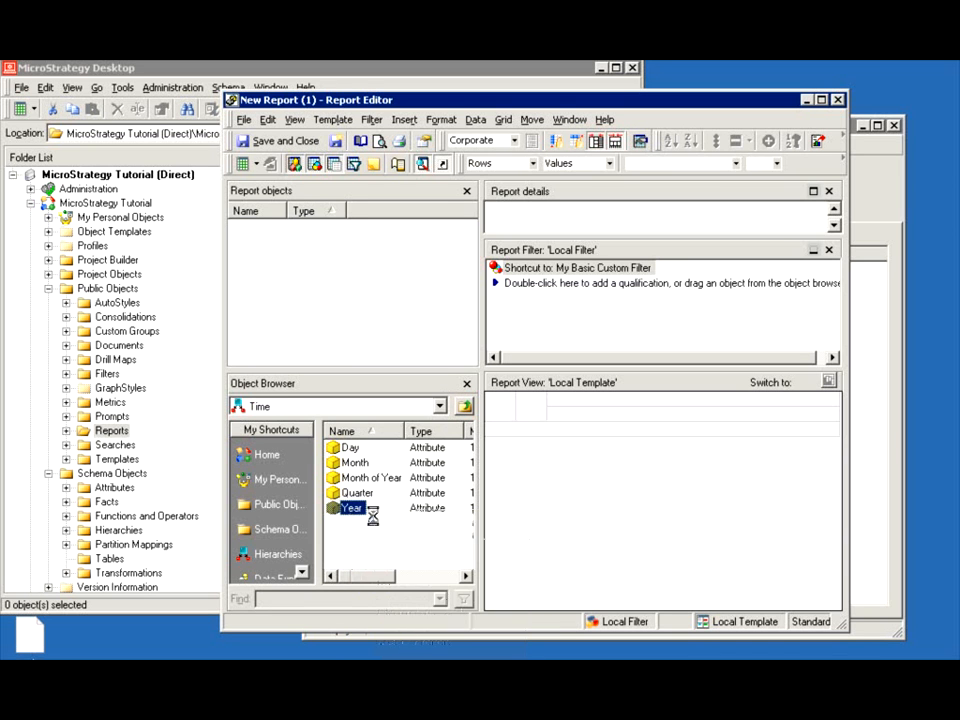
- Run the Year report in Grid View and examine how the custom filter appears in its SQL
{"action": "left_click", "coordinate": [256, 163]}
{"action": "left_click", "coordinate": [260, 203]}
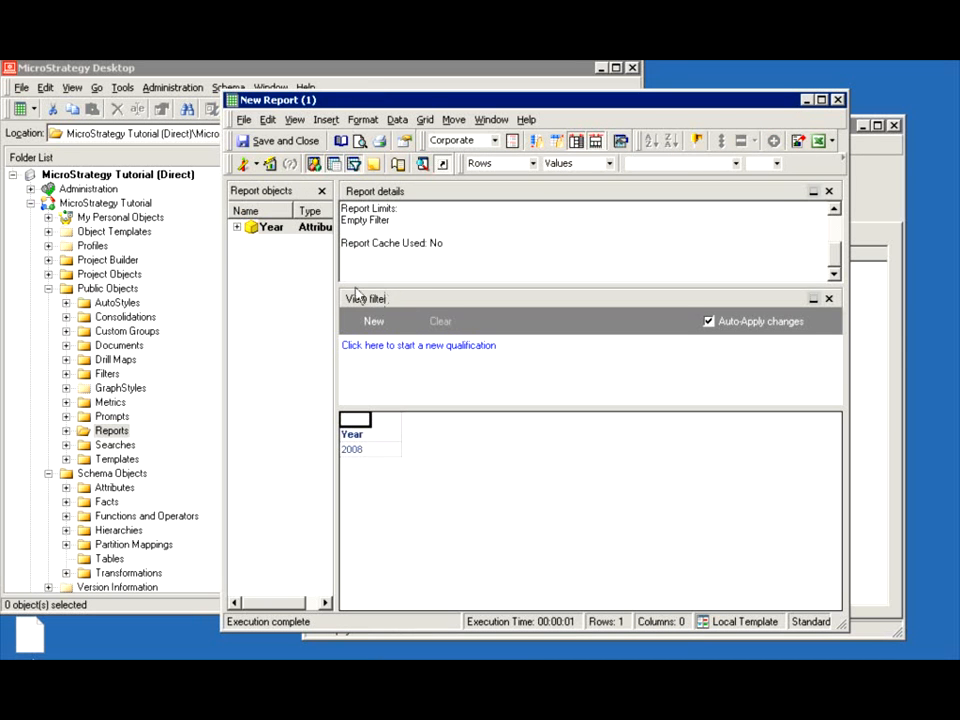
{"action": "left_click", "coordinate": [256, 163]}
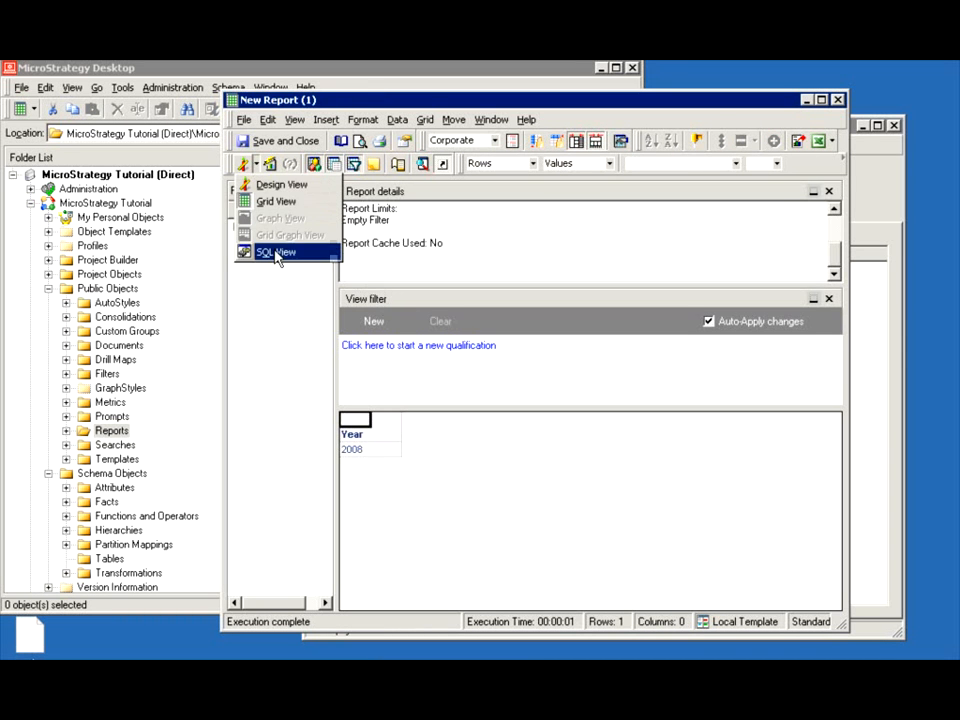
{"action": "left_click", "coordinate": [262, 252]}
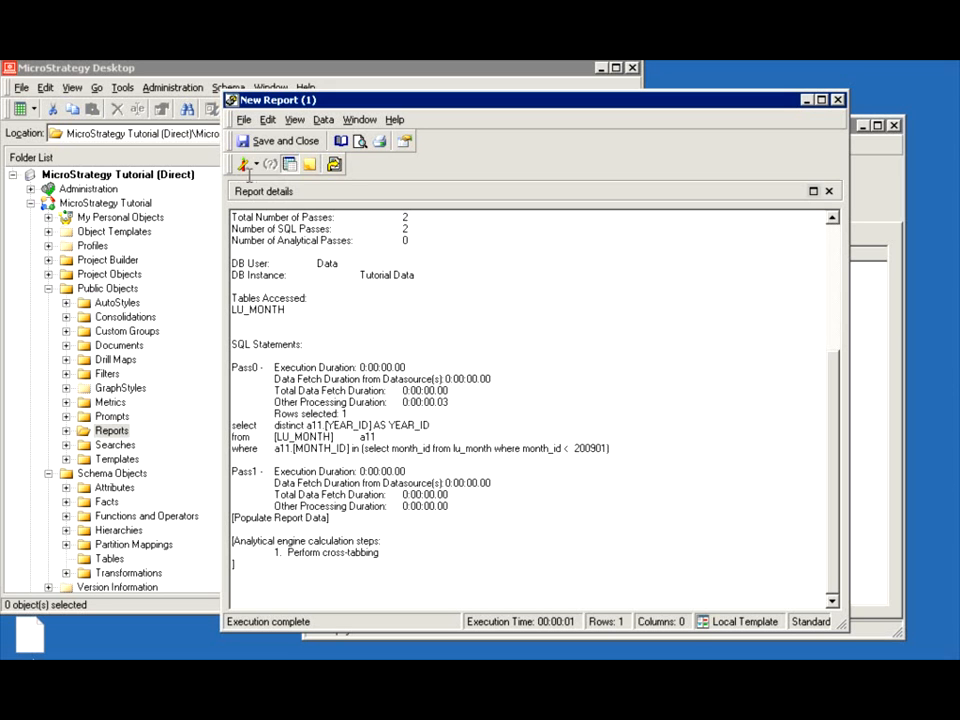
{"action": "left_click", "coordinate": [255, 164]}
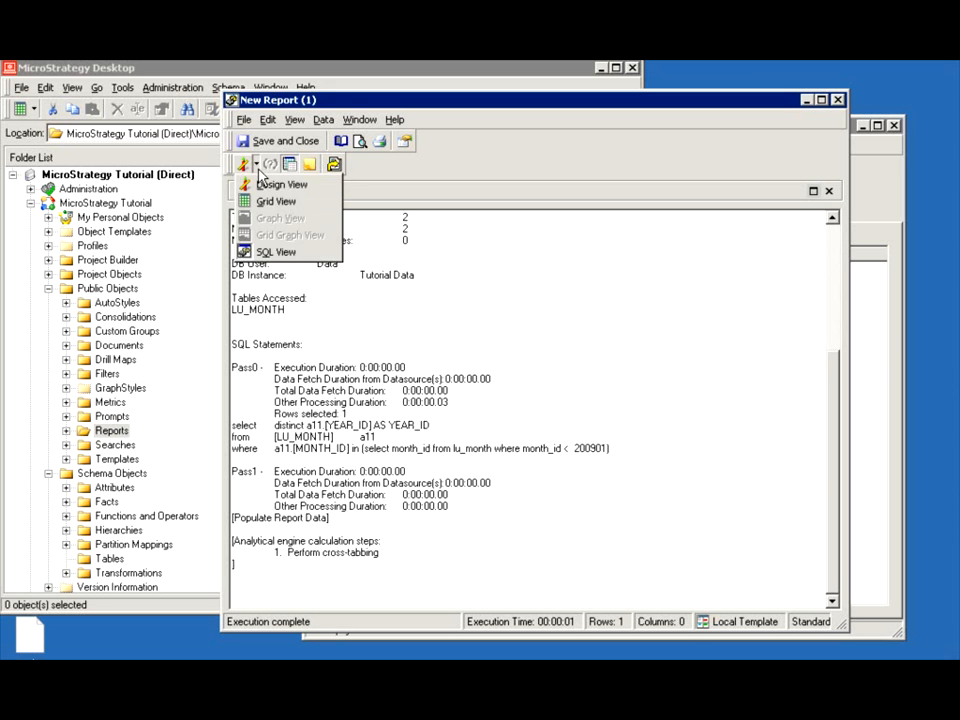
{"action": "left_click", "coordinate": [268, 203]}
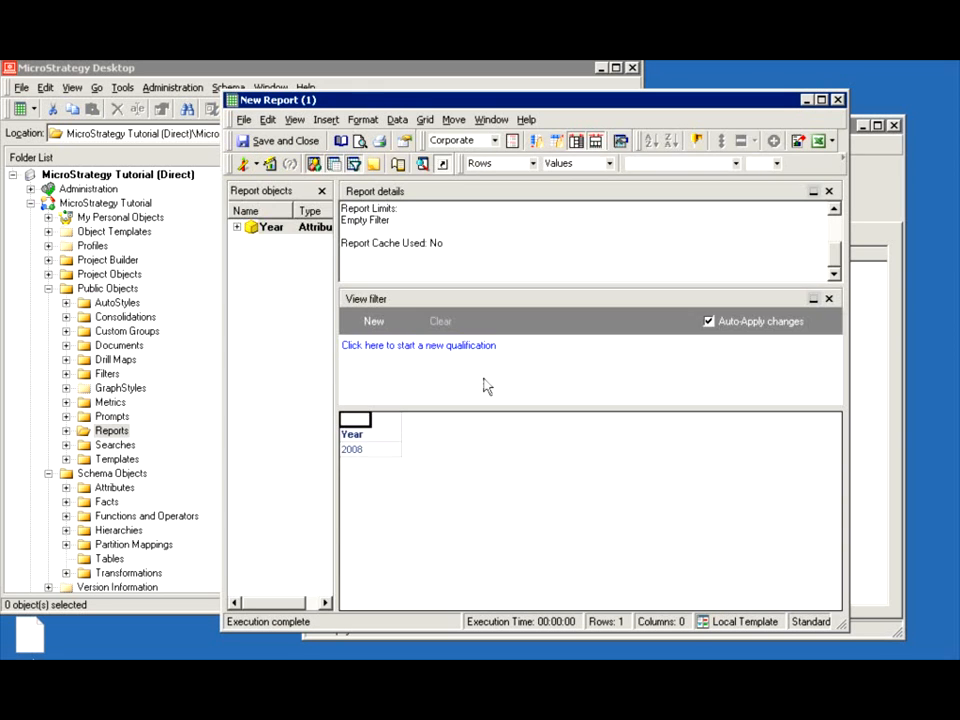
- In Design View, replace Year on the template rows with the Customer attribute from the Customers hierarchy
{"action": "left_click", "coordinate": [243, 163]}
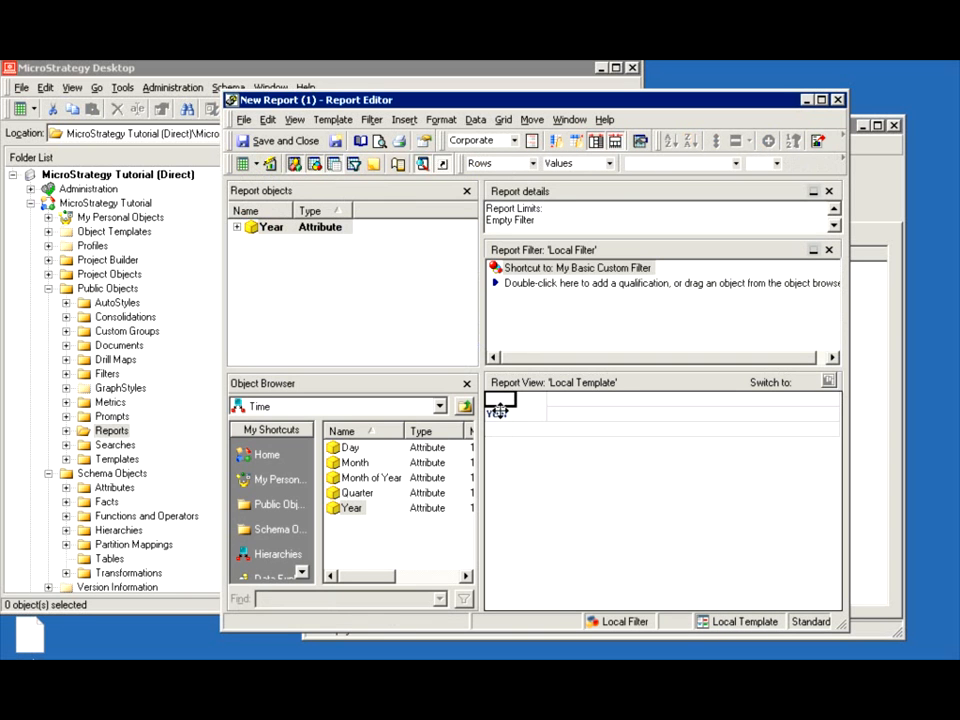
{"action": "left_click_drag", "start_coordinate": [497, 410], "coordinate": [392, 538]}
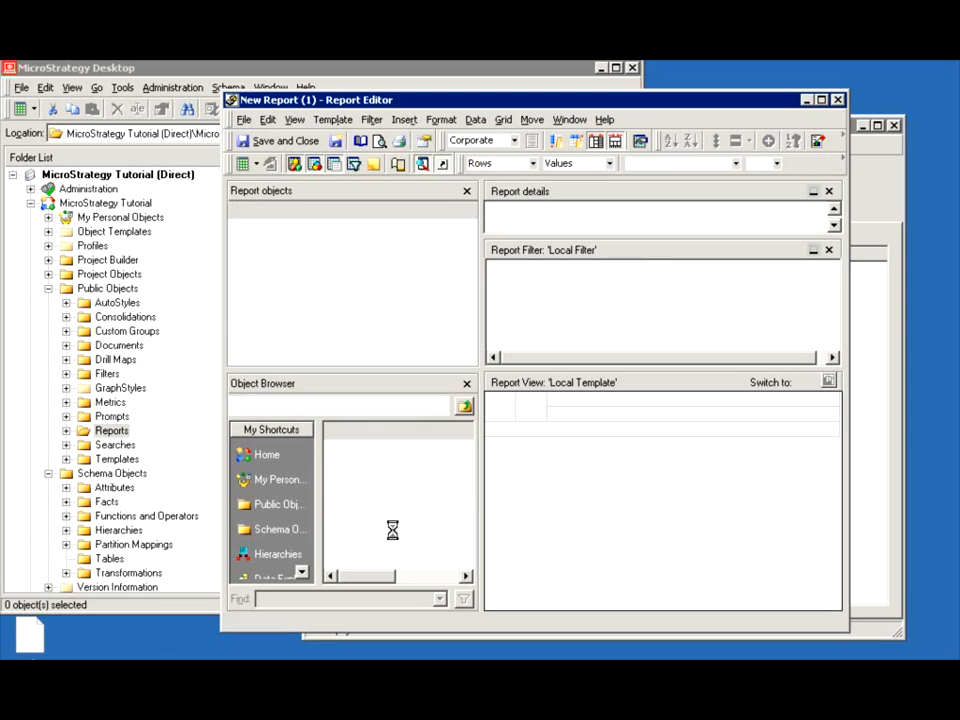
{"action": "left_click", "coordinate": [465, 406]}
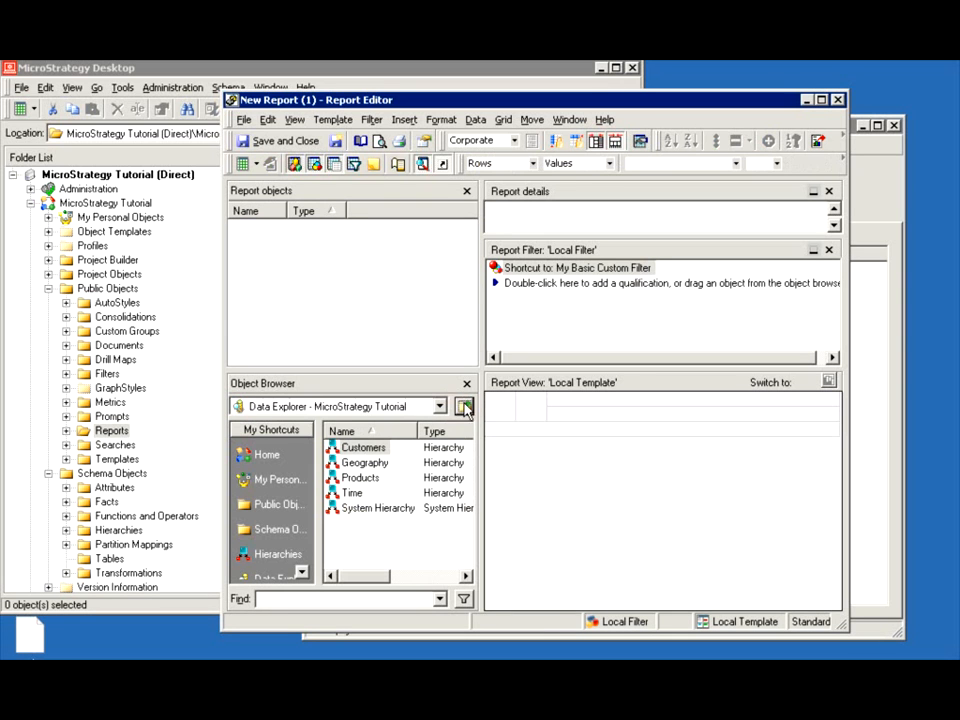
{"action": "left_click", "coordinate": [352, 448]}
{"action": "double_click", "coordinate": [352, 448]}
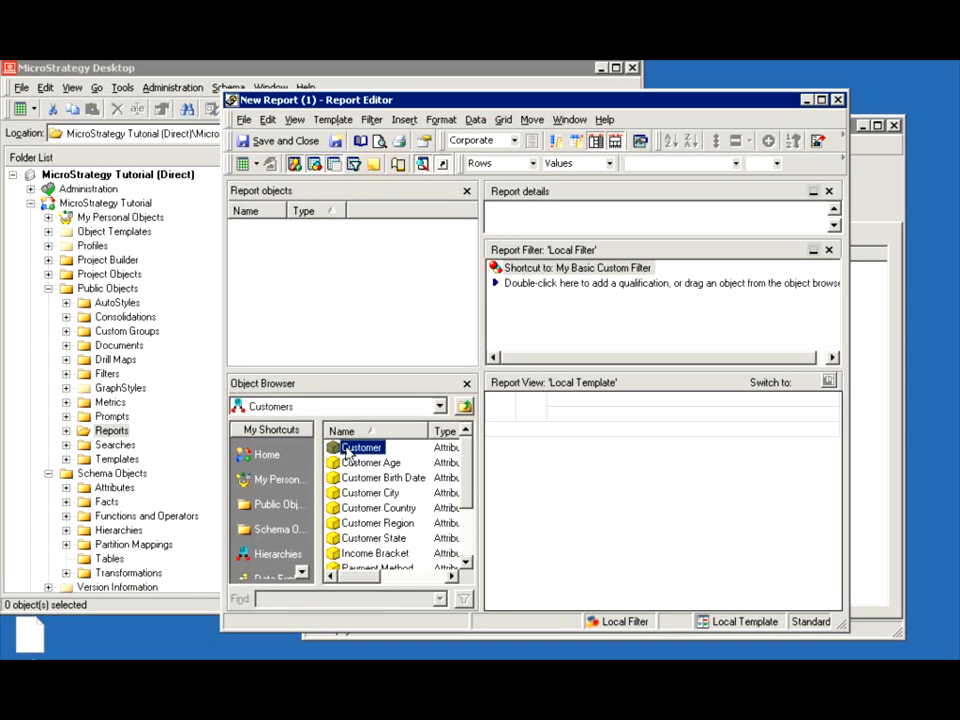
{"action": "left_click", "coordinate": [464, 406]}
{"action": "right_click", "coordinate": [356, 448]}
{"action": "left_click", "coordinate": [395, 456]}
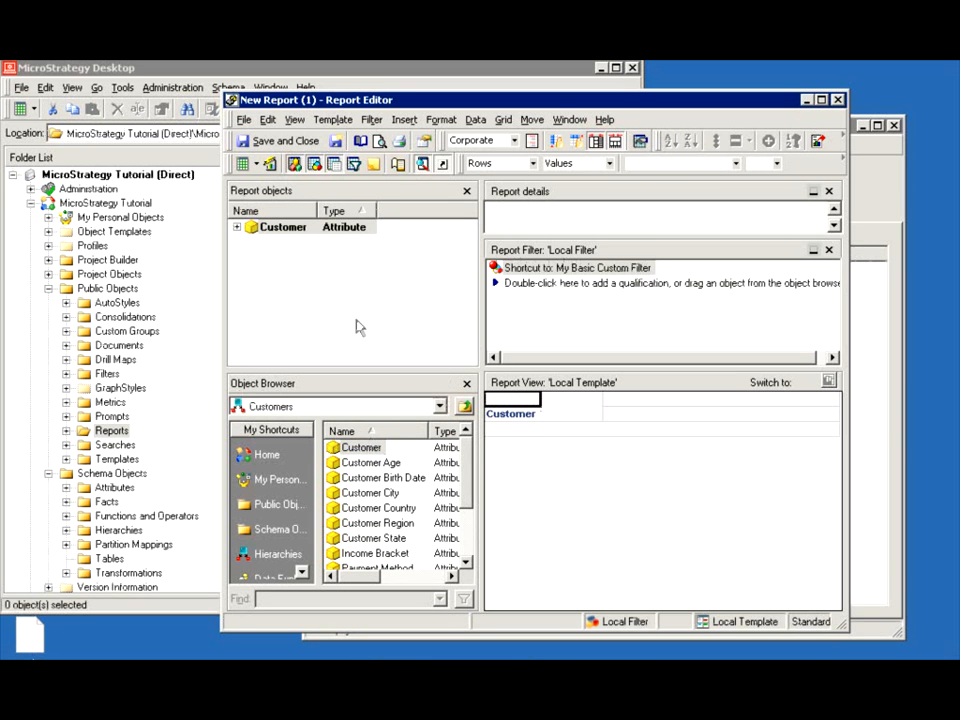
- Run the Customer report, examine its SQL select statement for the custom filter, and close the report
{"action": "left_click", "coordinate": [243, 163]}
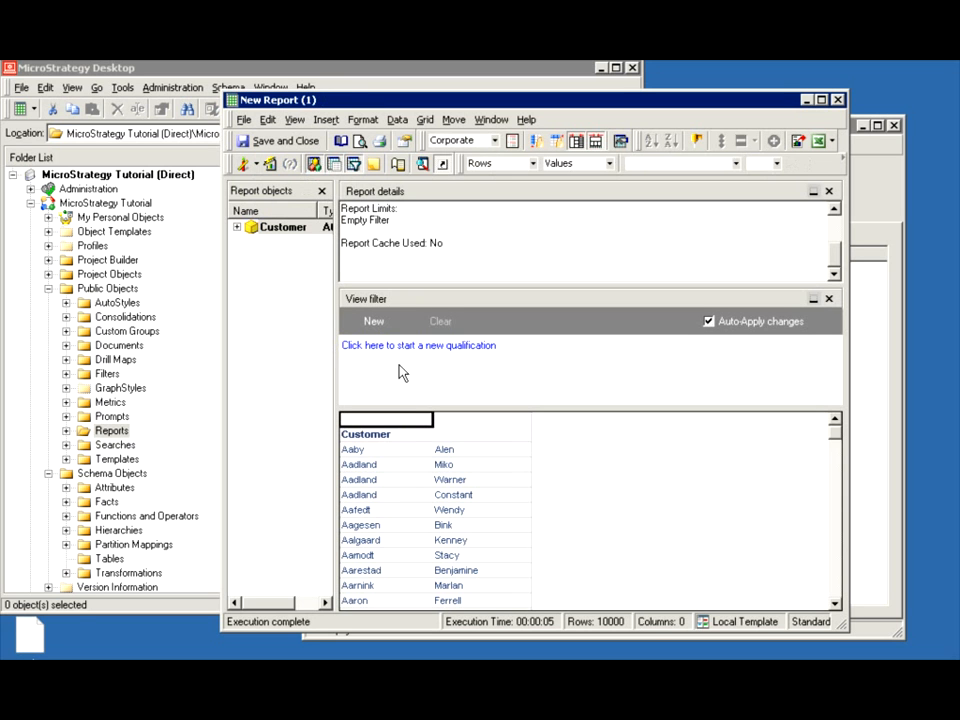
{"action": "left_click", "coordinate": [256, 164]}
{"action": "left_click", "coordinate": [265, 251]}
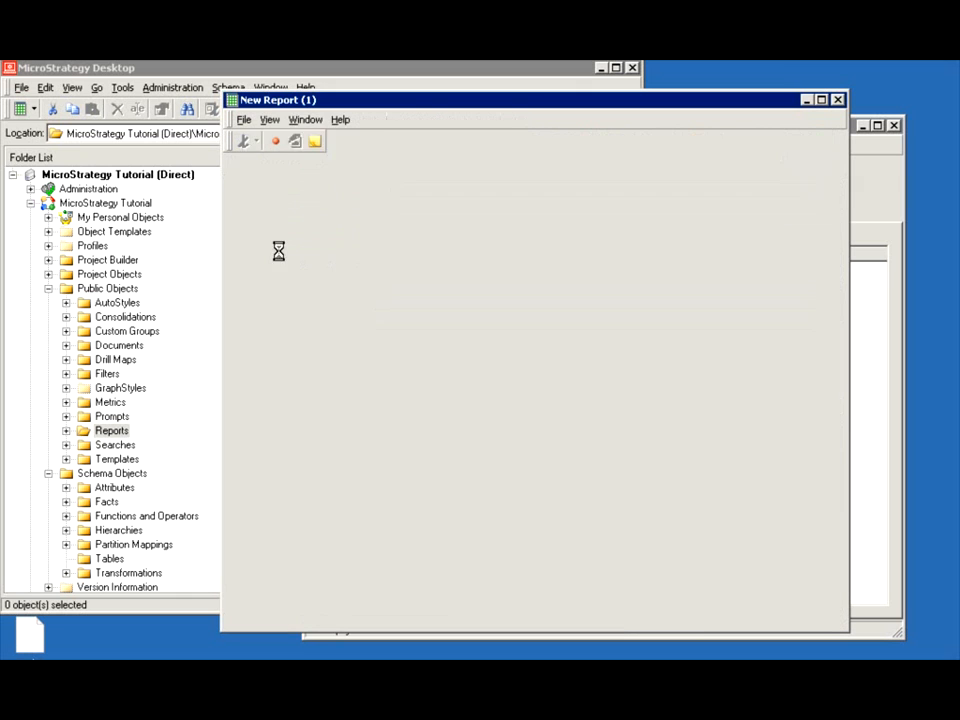
{"action": "left_click_drag", "start_coordinate": [378, 484], "coordinate": [232, 455]}
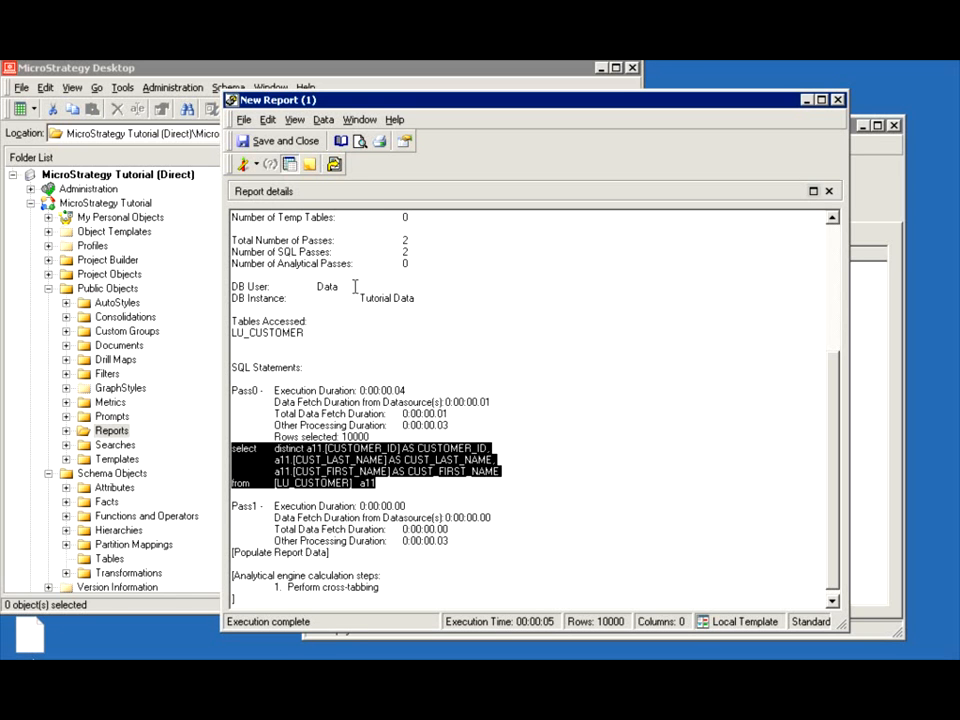
{"action": "left_click", "coordinate": [257, 166]}
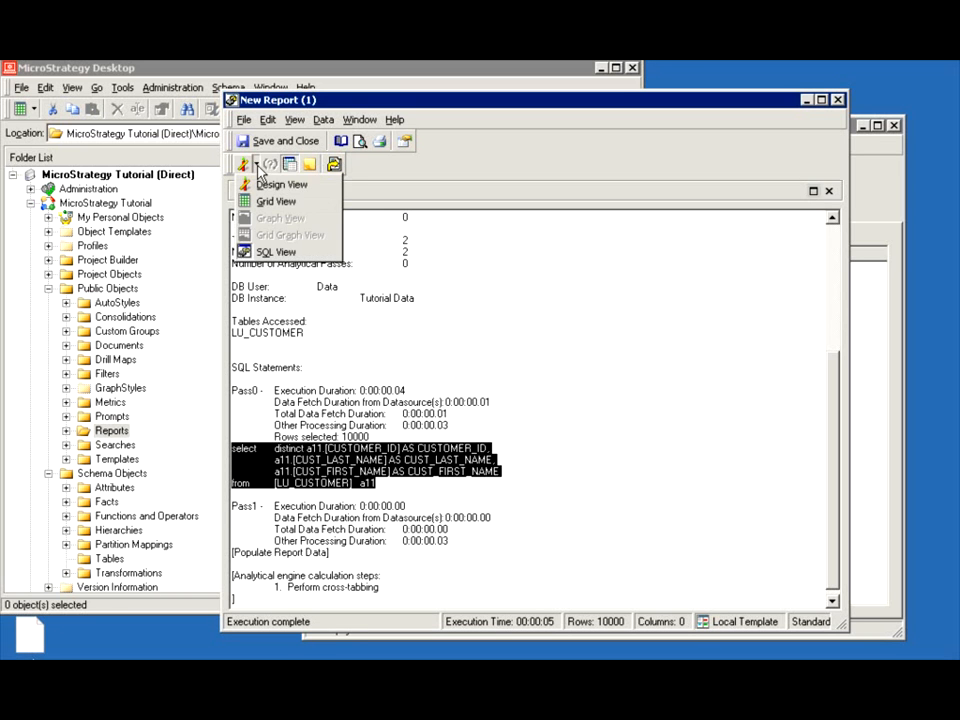
{"action": "left_click", "coordinate": [266, 185]}
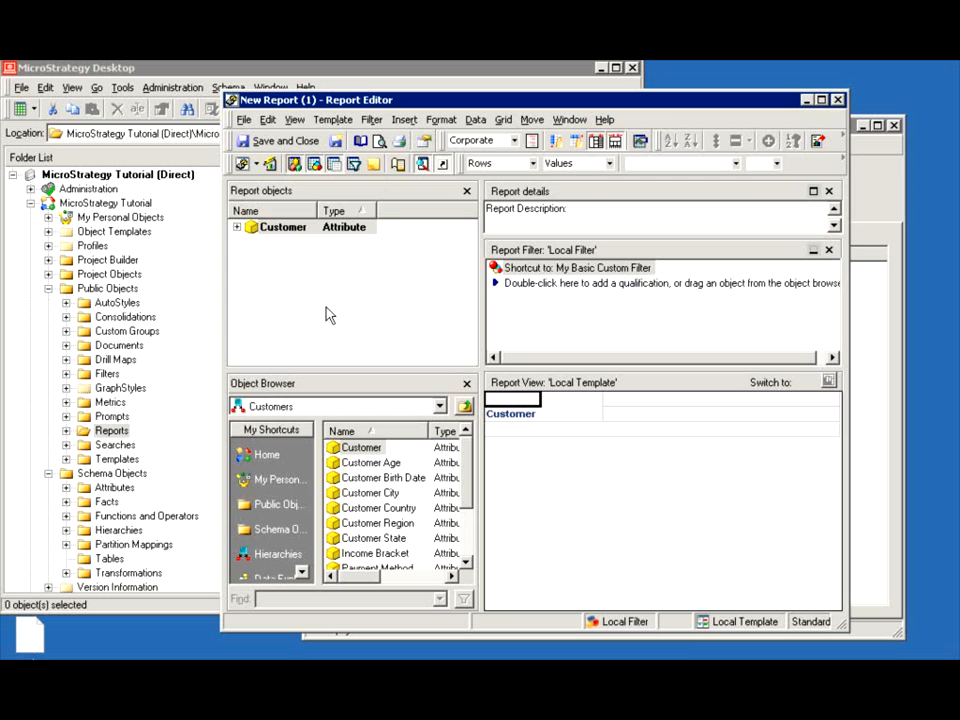
{"action": "left_click", "coordinate": [838, 101]}
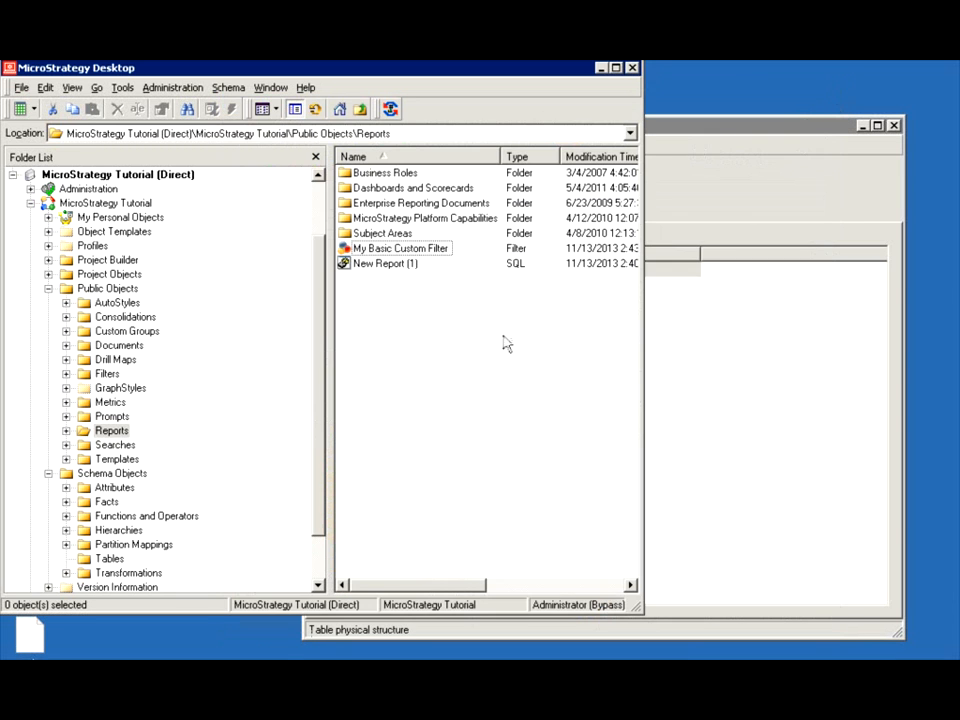
- Reopen My Basic Custom Filter's custom expression and compare it with the physical columns of the LU_MONTH table
{"action": "double_click", "coordinate": [383, 249]}
{"action": "double_click", "coordinate": [422, 174]}
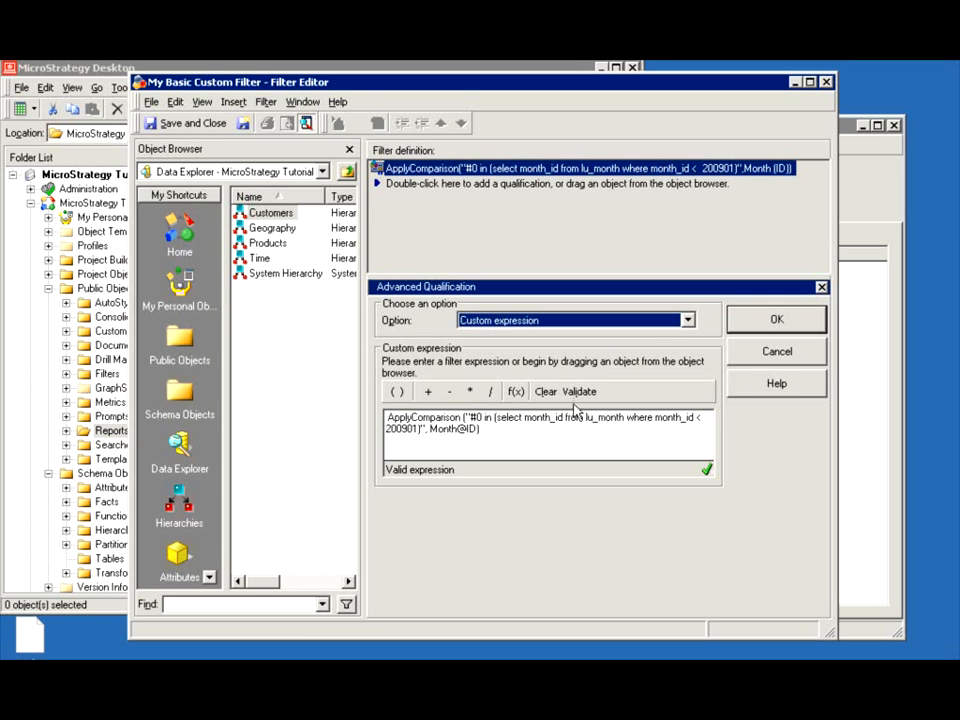
{"action": "left_click", "coordinate": [895, 423]}
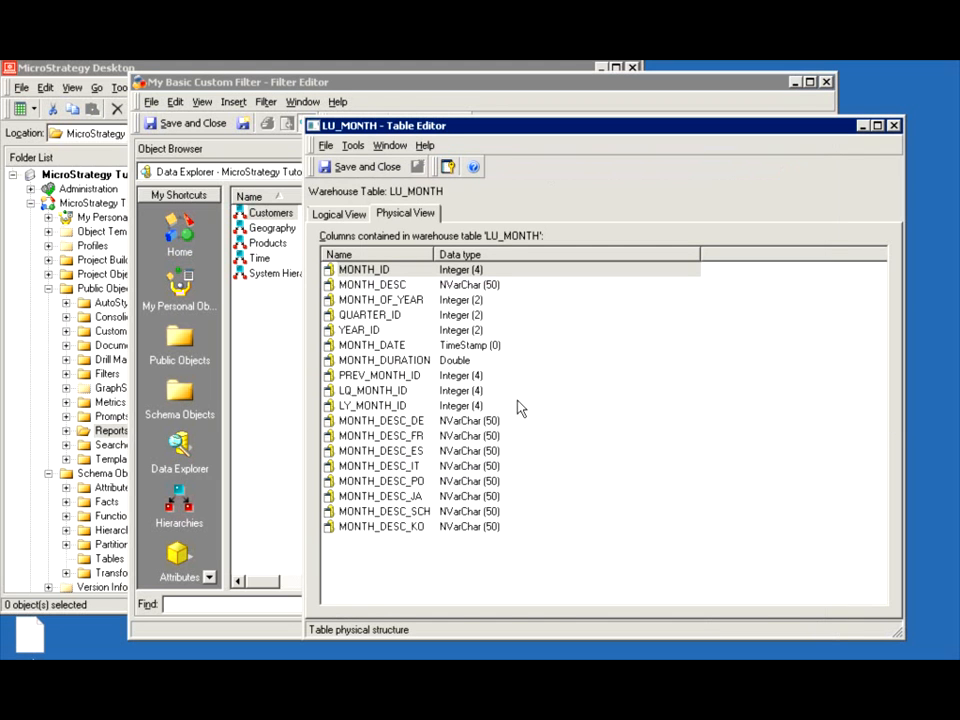
- Close the LU_MONTH table and start a filter definition prompt in the Reports folder that chooses from an attribute element list
{"action": "left_click", "coordinate": [894, 126]}
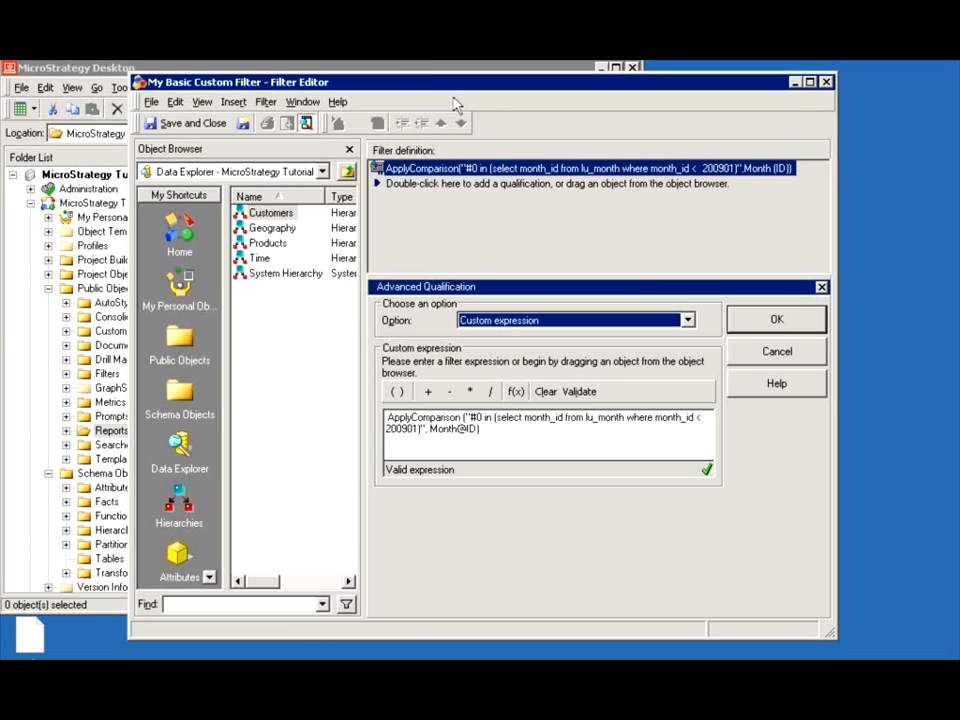
{"action": "left_click", "coordinate": [414, 69]}
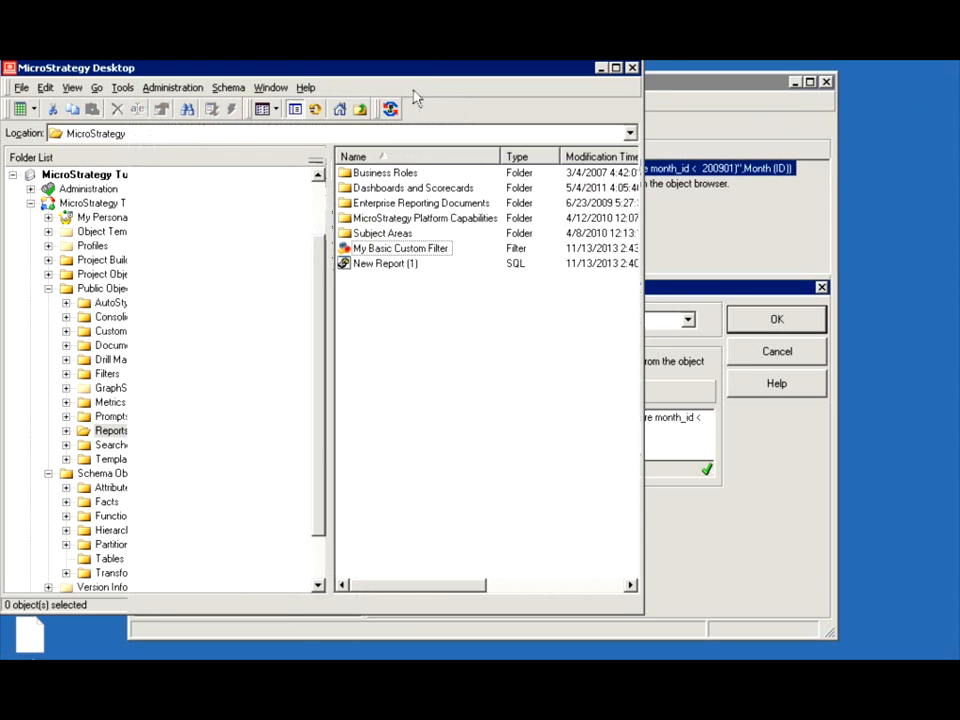
{"action": "right_click", "coordinate": [368, 337]}
{"action": "mouse_move", "coordinate": [490, 446]}
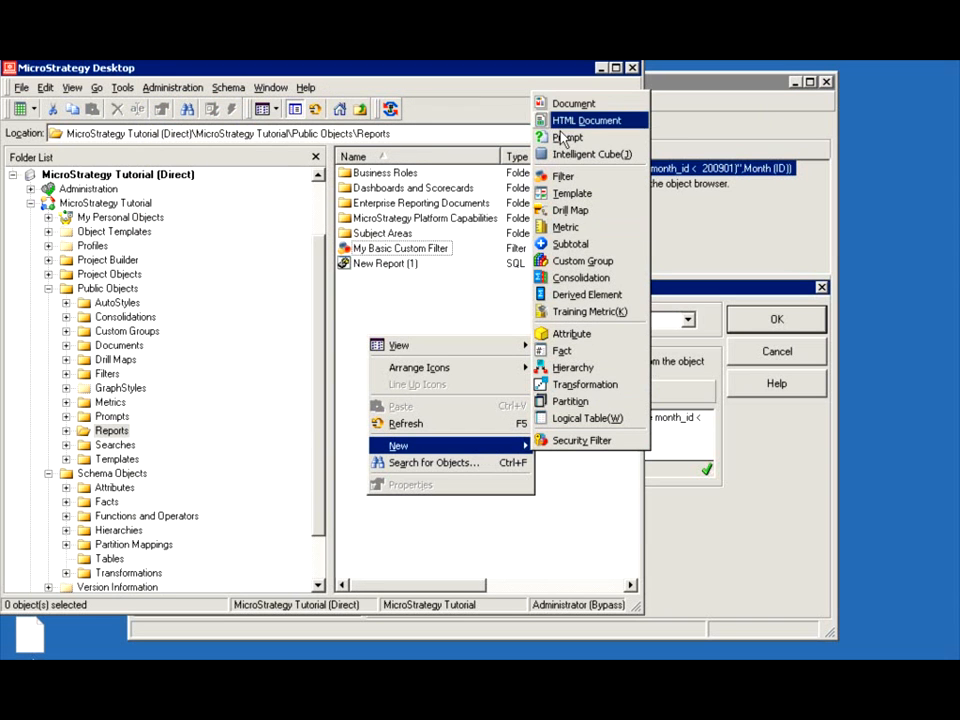
{"action": "left_click", "coordinate": [565, 137]}
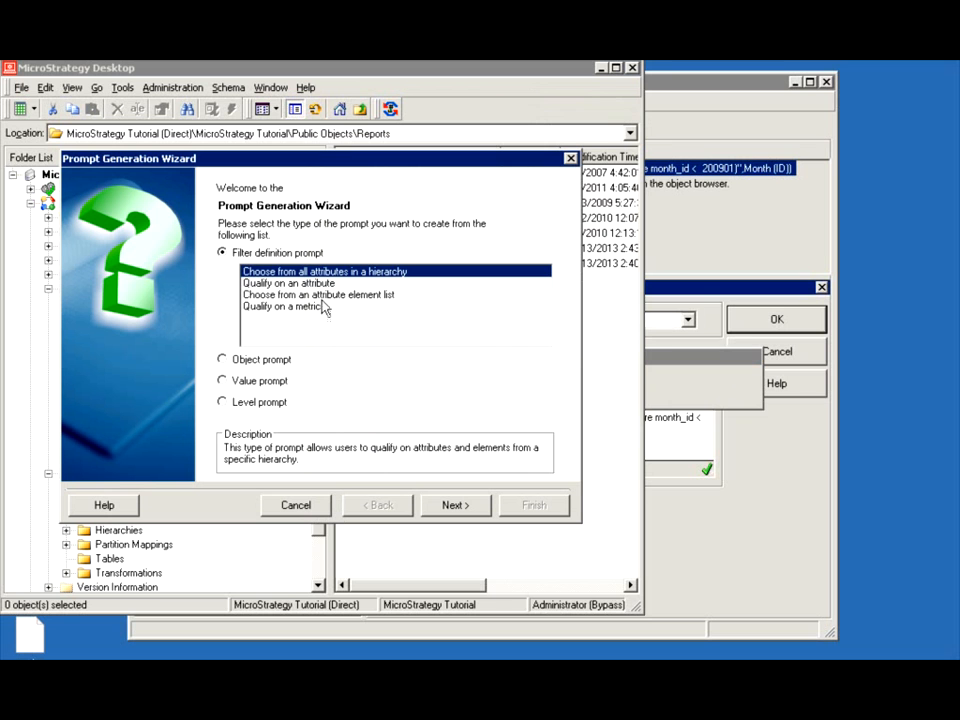
{"action": "left_click", "coordinate": [350, 295]}
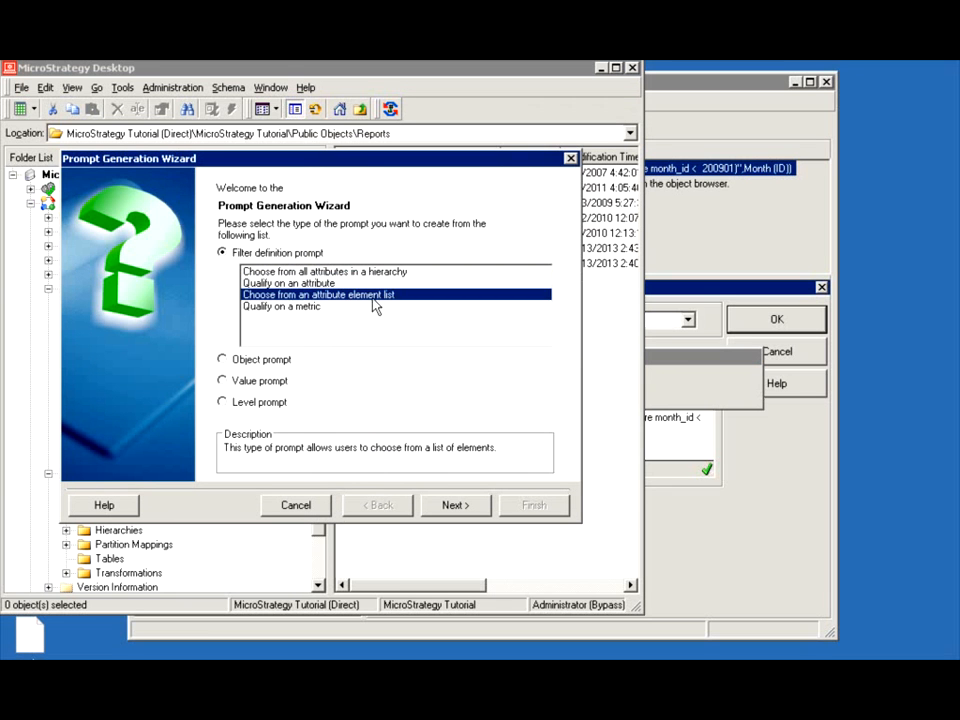
{"action": "left_click", "coordinate": [456, 506]}
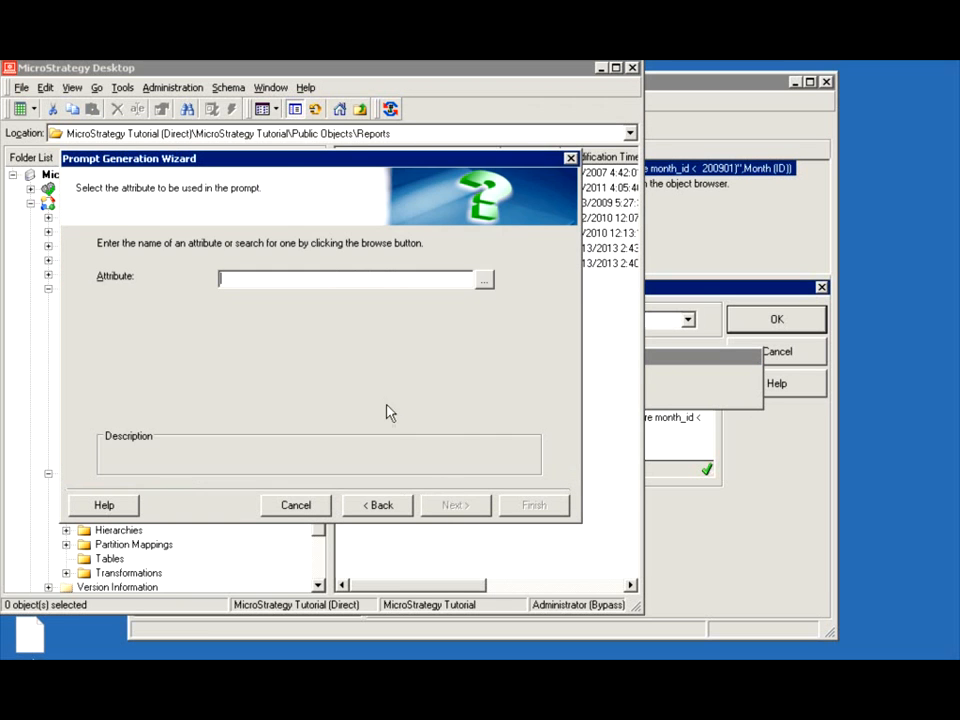
- Base the prompt on the Month attribute with all elements listed, and save it in the Reports folder under the suggested name
{"action": "type", "text": "Month"}
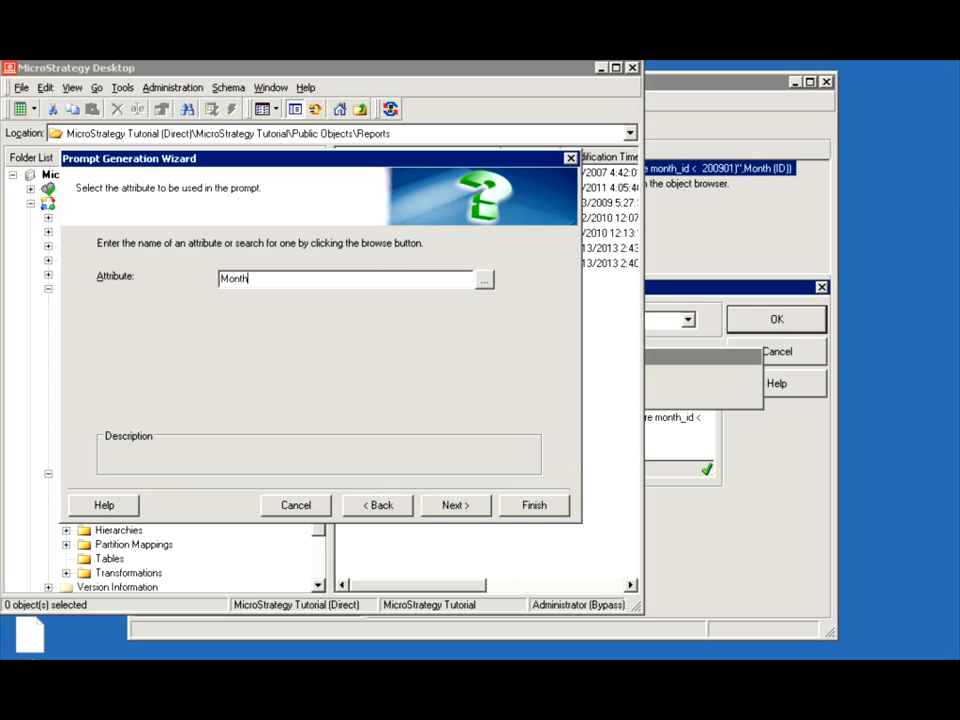
{"action": "key", "text": "Return"}
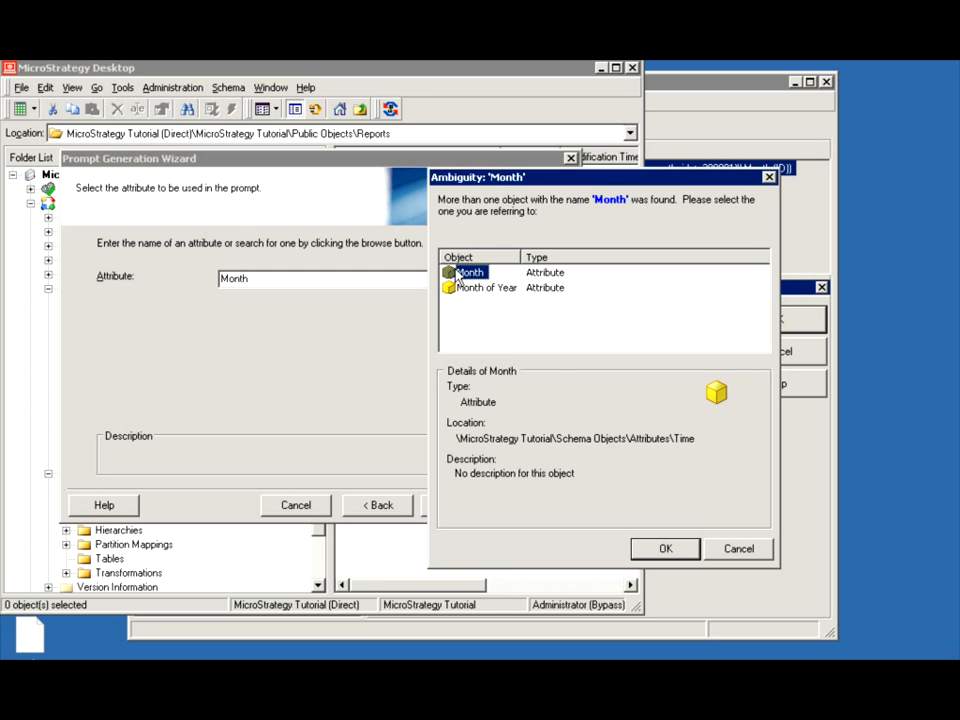
{"action": "left_click", "coordinate": [678, 550]}
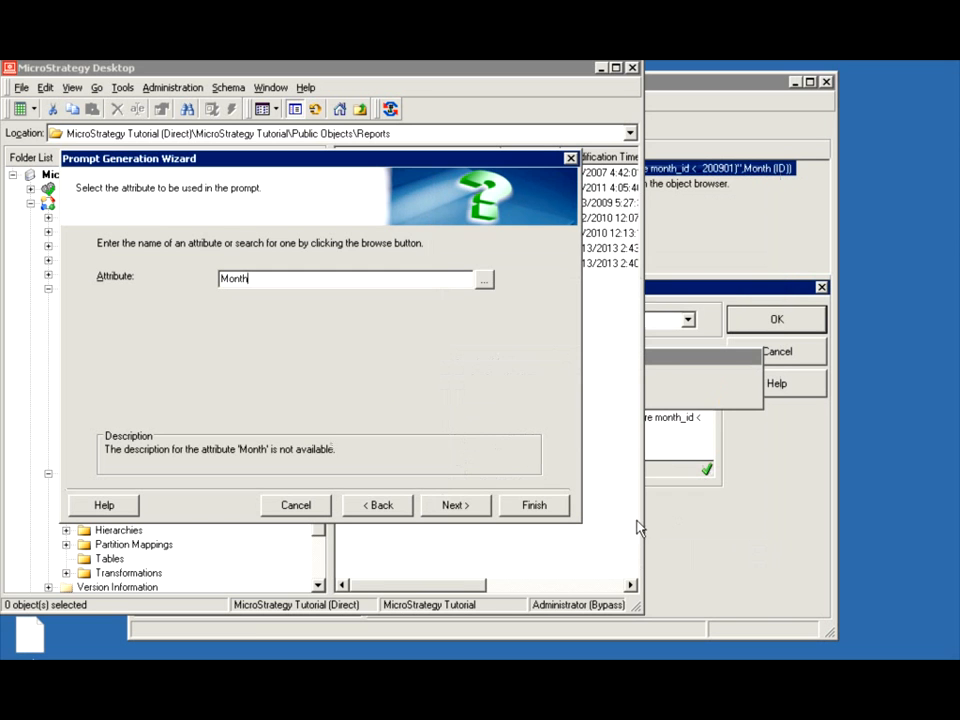
{"action": "left_click", "coordinate": [455, 505]}
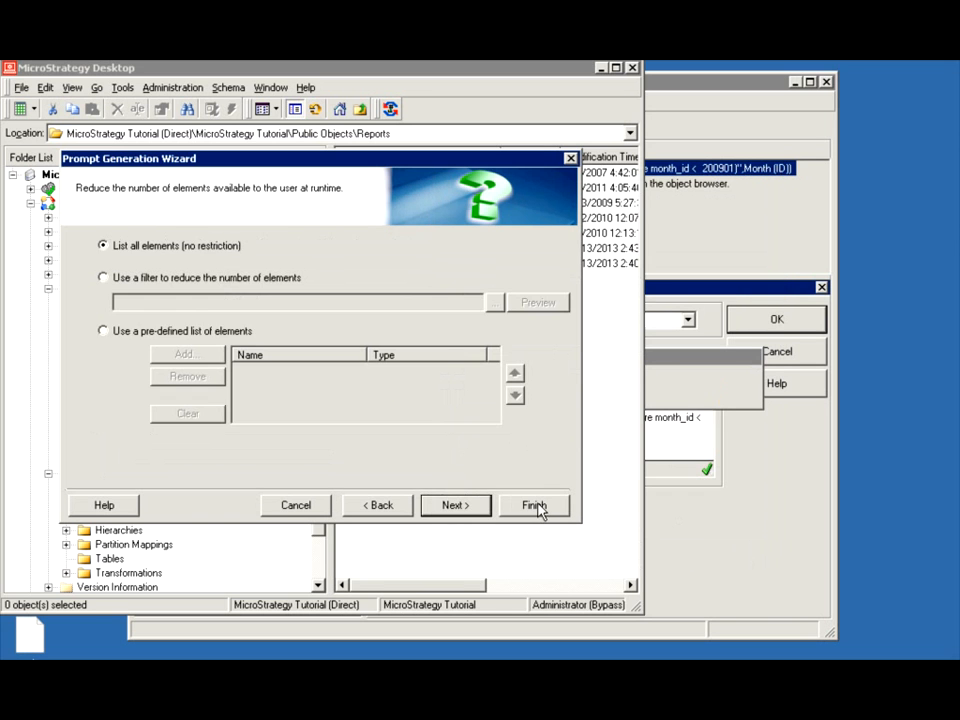
{"action": "left_click", "coordinate": [534, 505]}
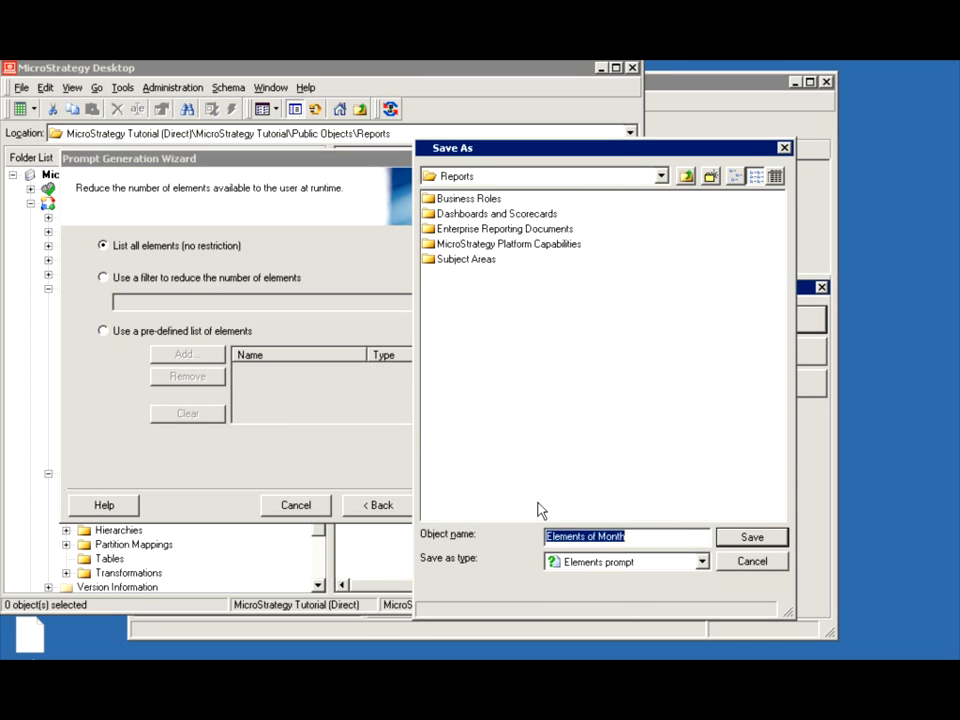
{"action": "left_click", "coordinate": [750, 537]}
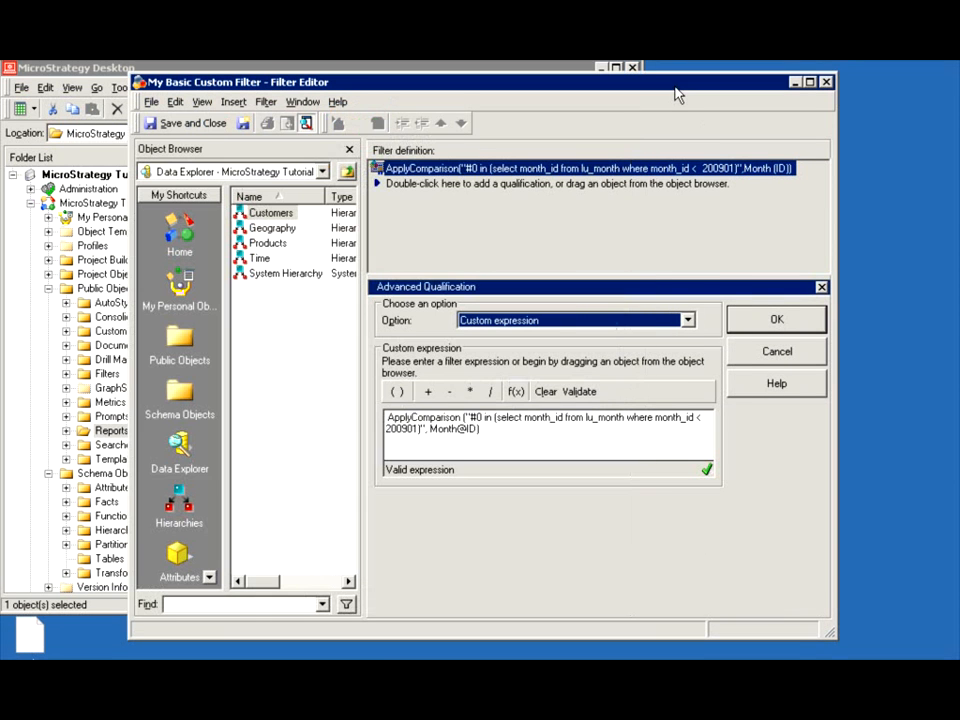
- Replace Month@ID in the filter's custom expression with the Elements of Month prompt, validate it, and save and close the filter
{"action": "left_click", "coordinate": [678, 93]}
{"action": "left_click", "coordinate": [293, 66]}
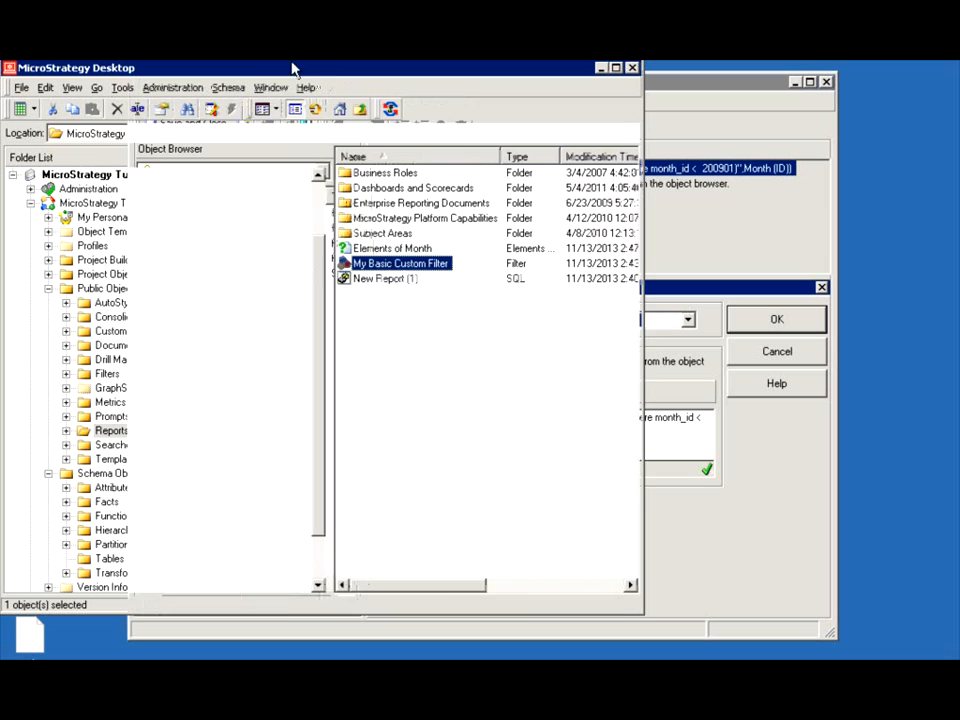
{"action": "left_click", "coordinate": [375, 250]}
{"action": "left_click_drag", "start_coordinate": [597, 447], "coordinate": [468, 429]}
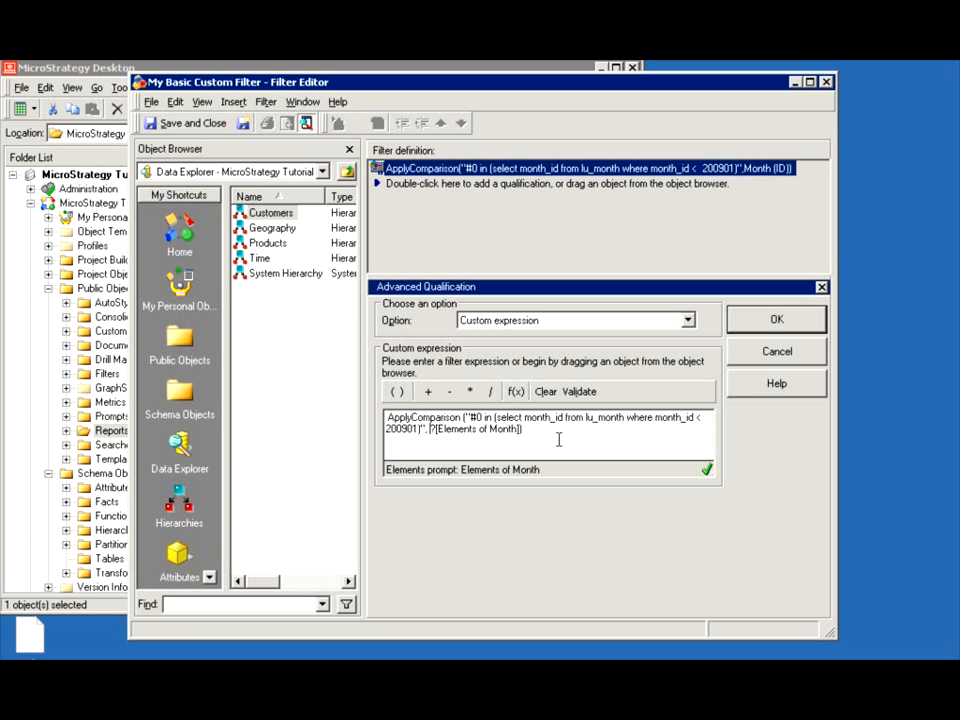
{"action": "left_click", "coordinate": [578, 391]}
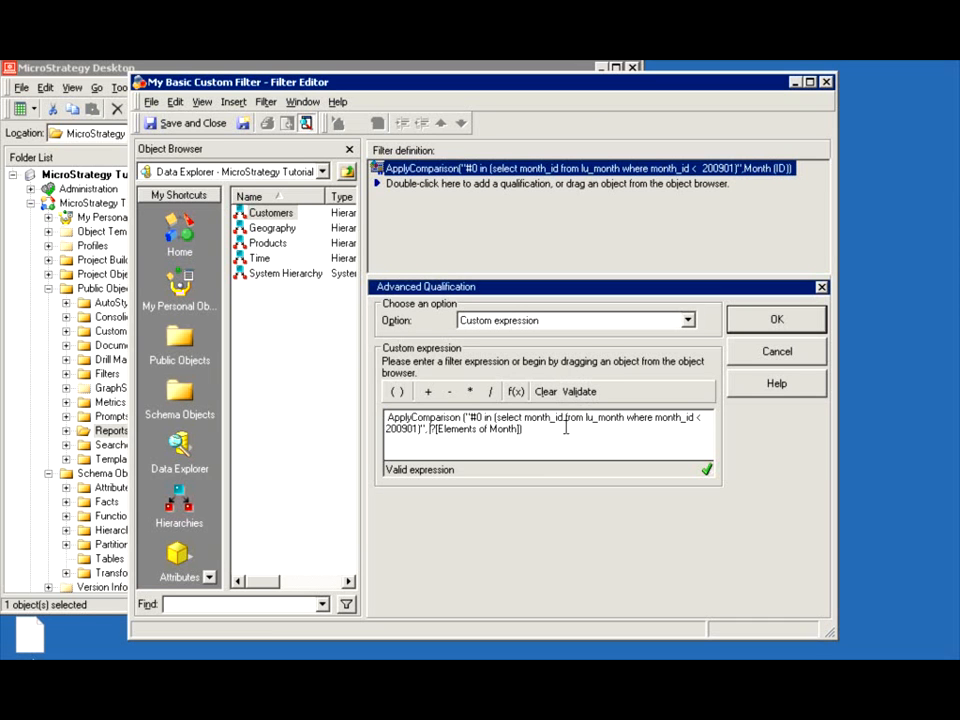
{"action": "left_click", "coordinate": [755, 321]}
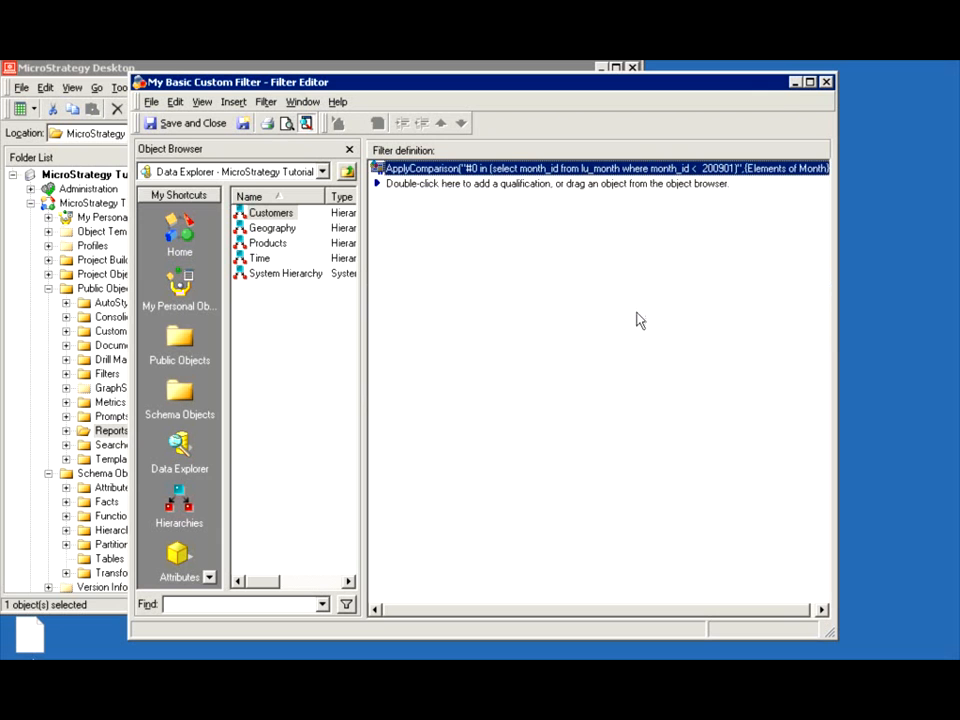
{"action": "left_click", "coordinate": [192, 123]}
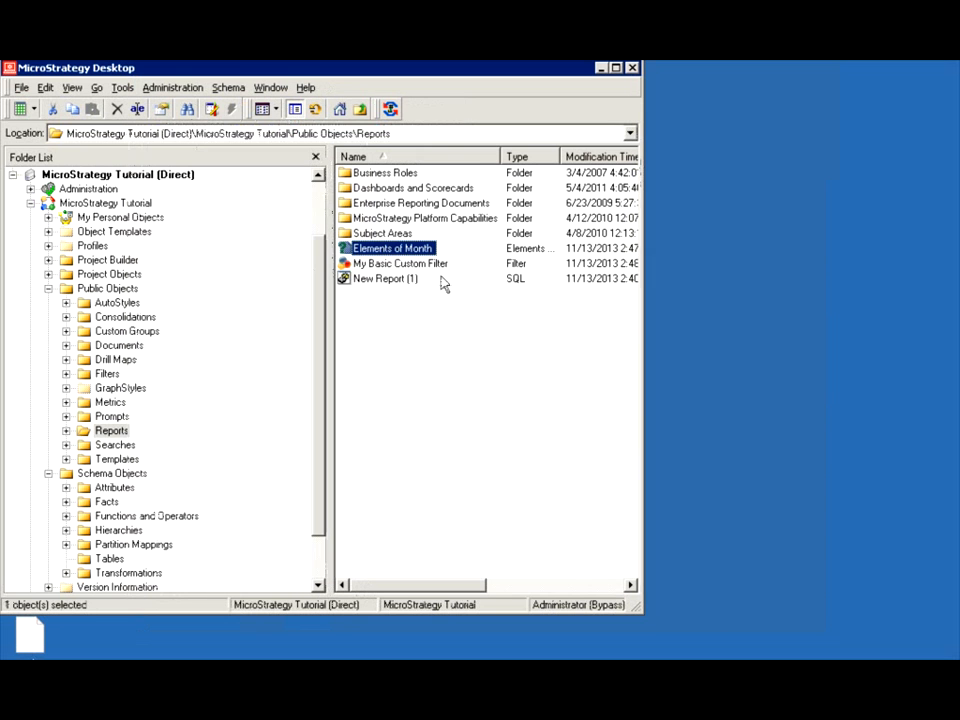
- Run New Report (1) with Mar 2008 as the Month prompt answer
{"action": "double_click", "coordinate": [366, 280]}
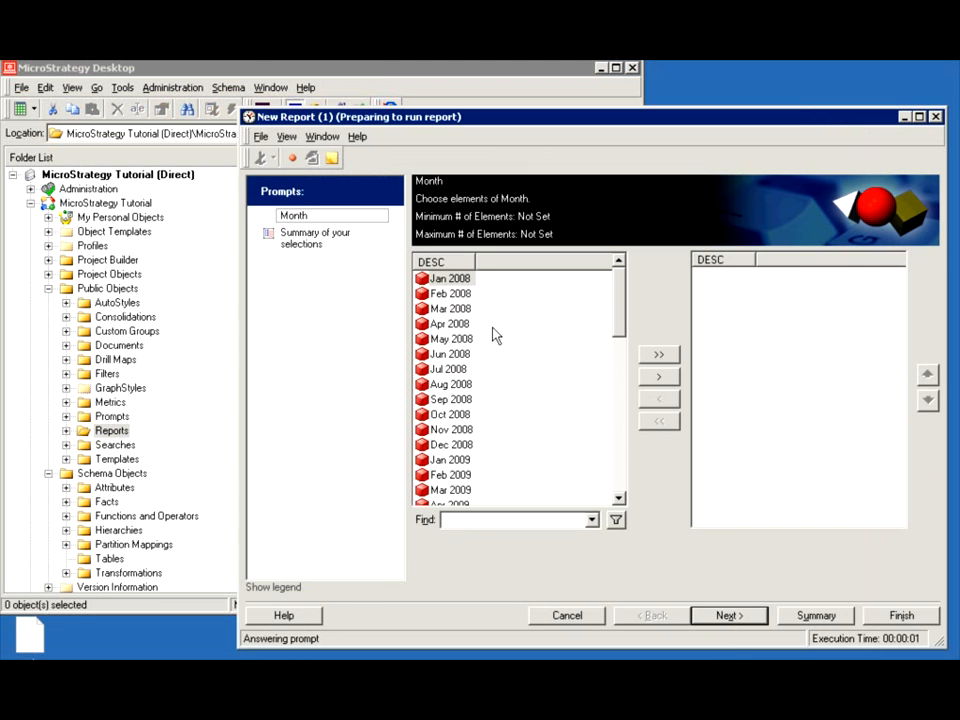
{"action": "left_click", "coordinate": [450, 308]}
{"action": "left_click", "coordinate": [652, 380]}
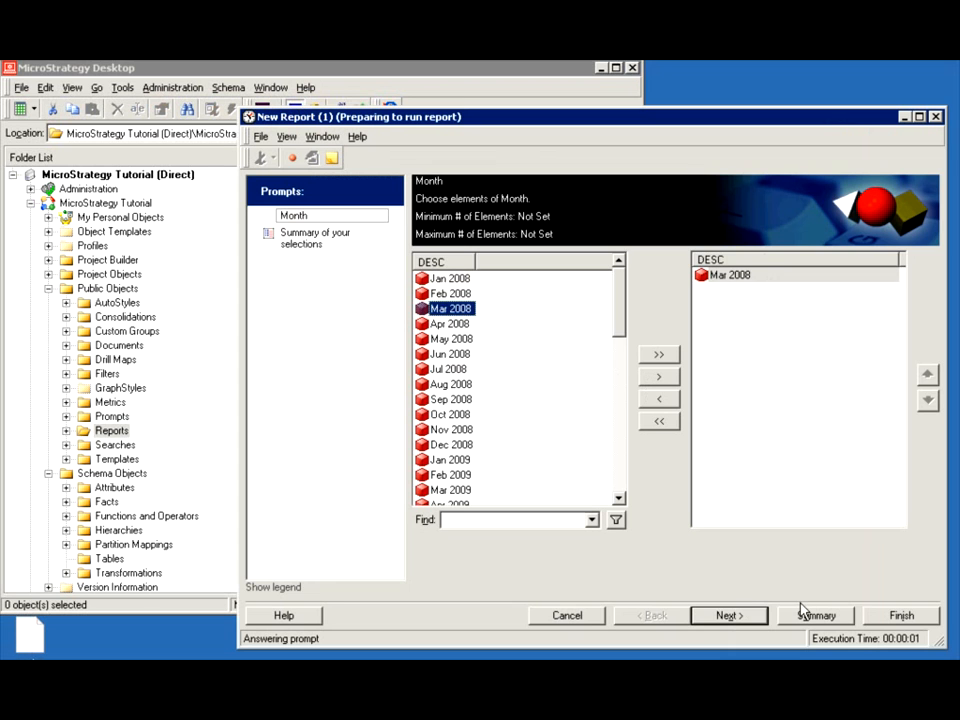
{"action": "left_click", "coordinate": [890, 615]}
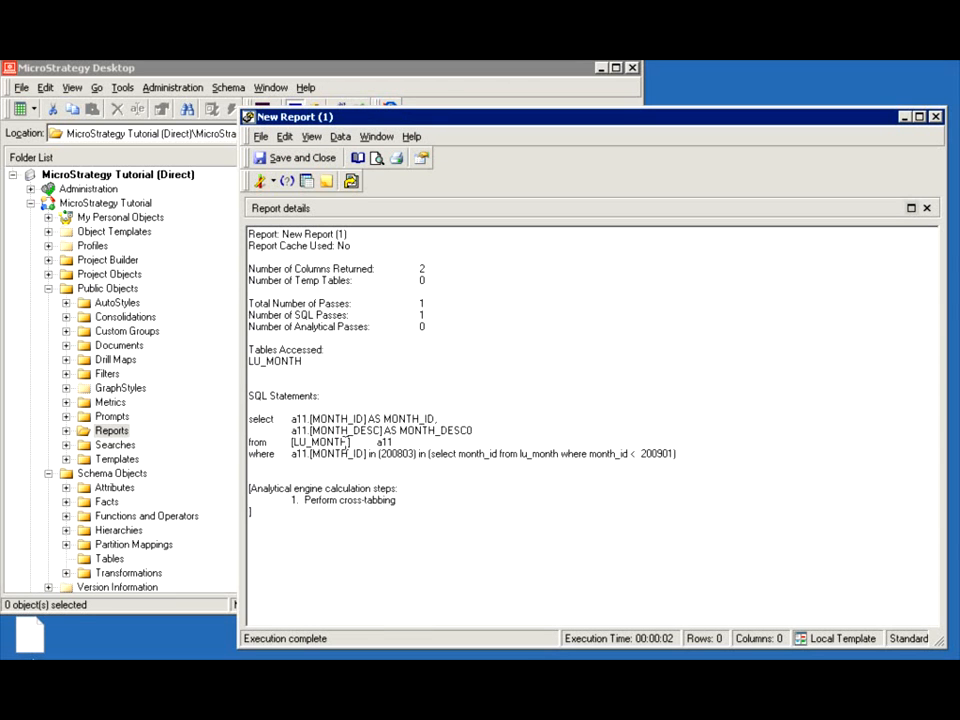
- Execute the report in Grid View, examine the where clause in its SQL View, and close the report
{"action": "left_click", "coordinate": [273, 181]}
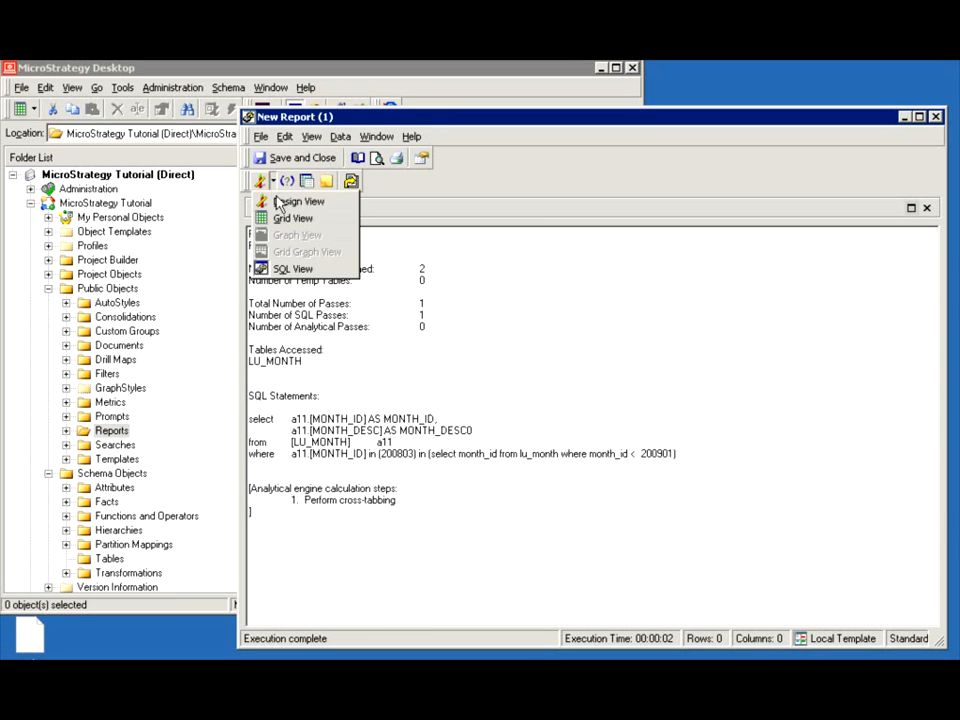
{"action": "left_click", "coordinate": [290, 218]}
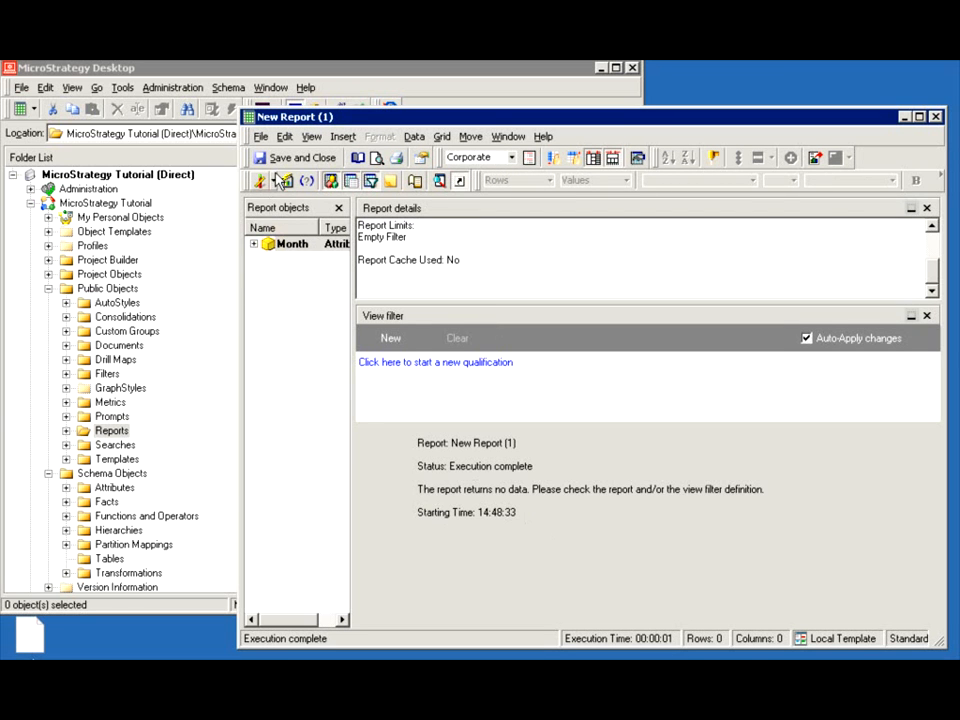
{"action": "left_click", "coordinate": [273, 181]}
{"action": "left_click", "coordinate": [295, 268]}
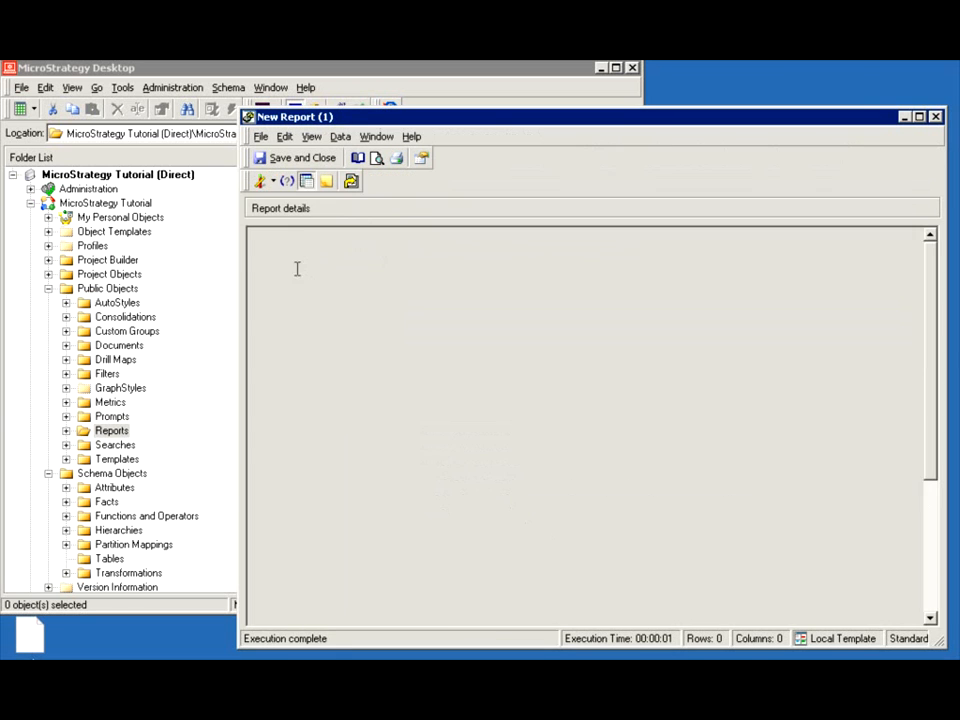
{"action": "left_click_drag", "start_coordinate": [930, 332], "coordinate": [932, 460]}
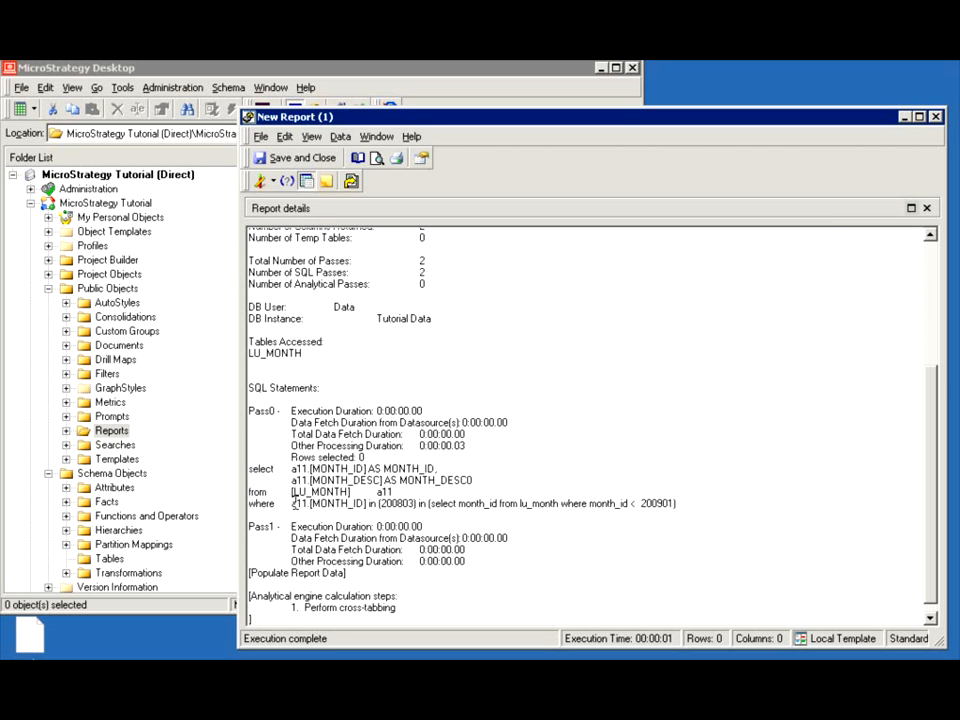
{"action": "left_click_drag", "start_coordinate": [292, 503], "coordinate": [688, 509]}
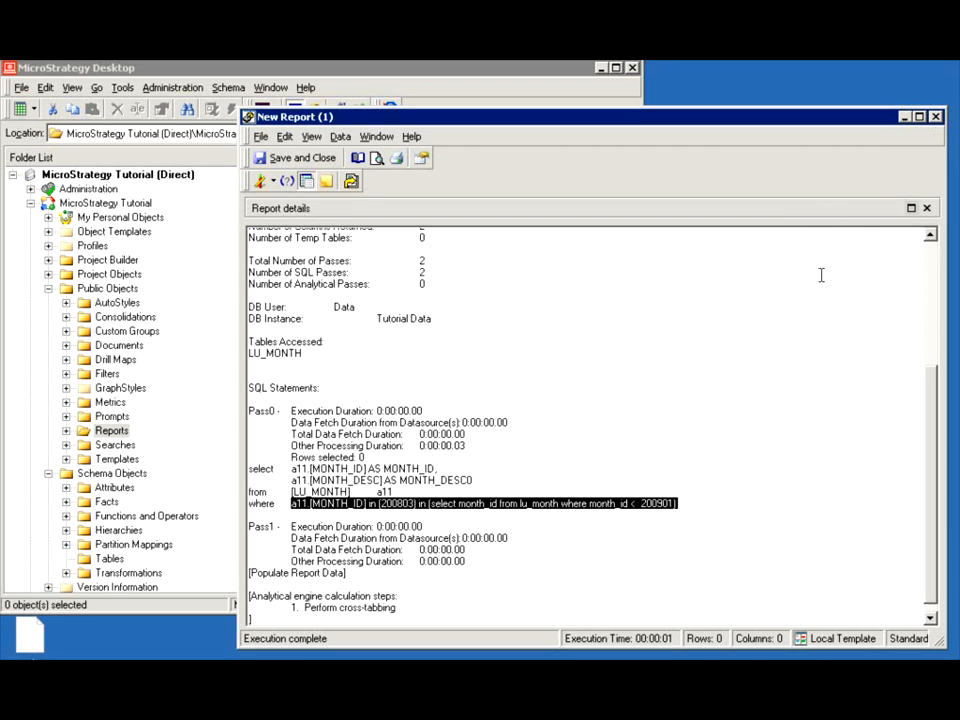
{"action": "left_click", "coordinate": [934, 118]}
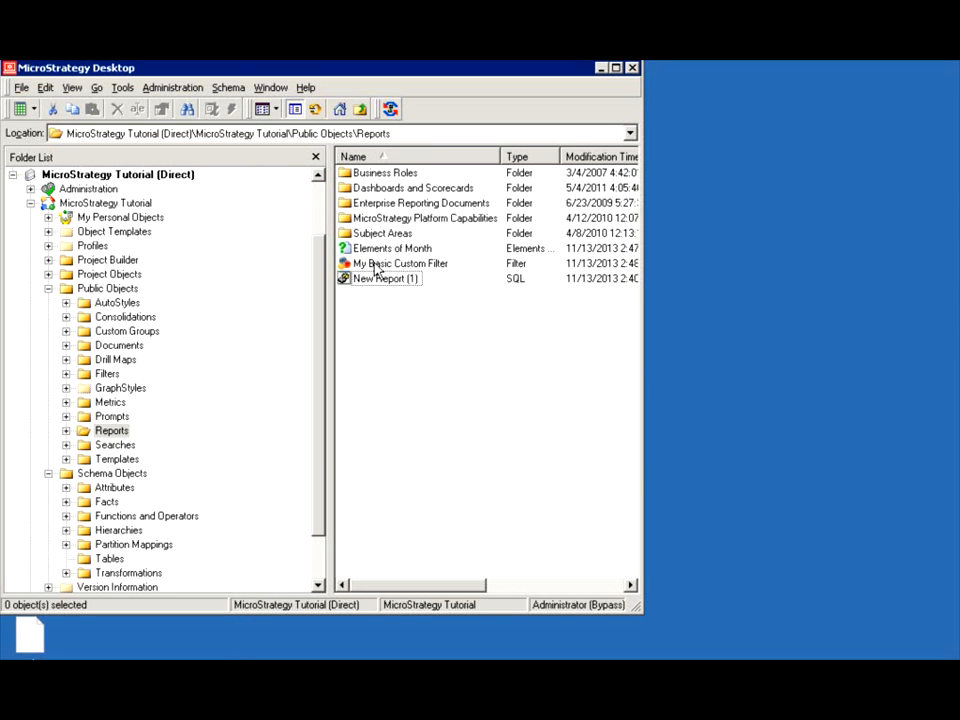
- In My Basic Custom Filter's expression, add Month@ID before the Elements of Month prompt, replace 200901 with #1, and save the filter
{"action": "double_click", "coordinate": [372, 264]}
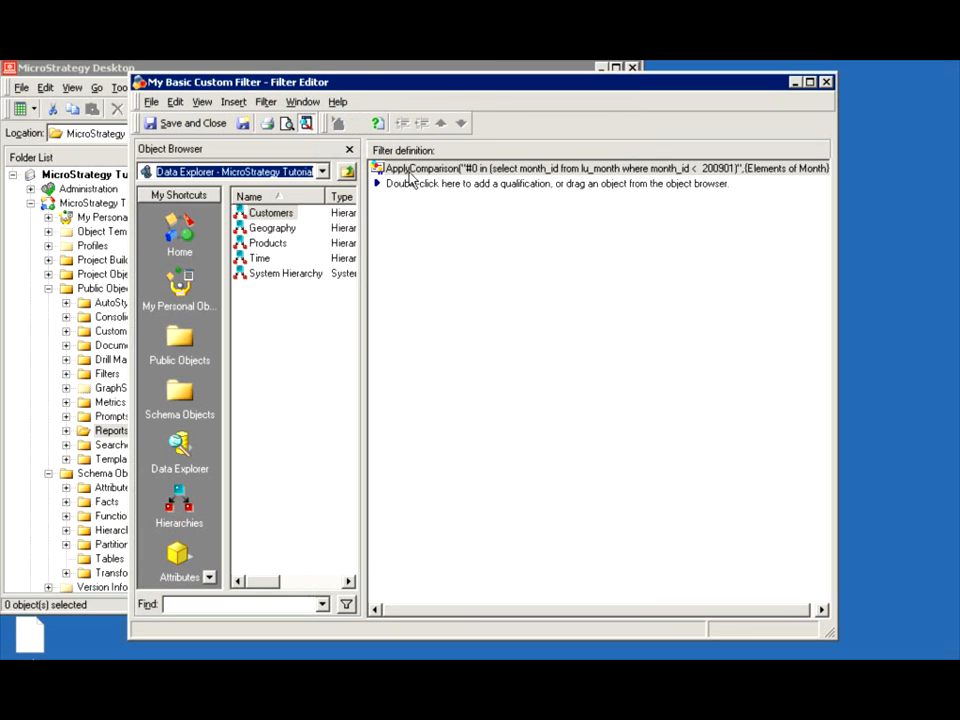
{"action": "double_click", "coordinate": [398, 170]}
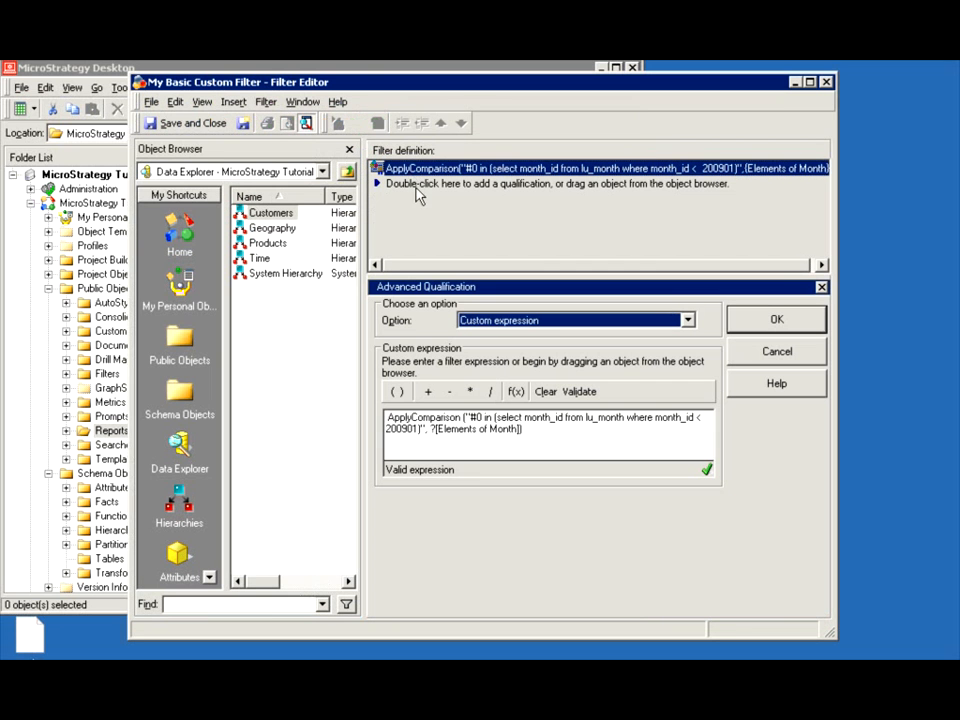
{"action": "left_click", "coordinate": [478, 417]}
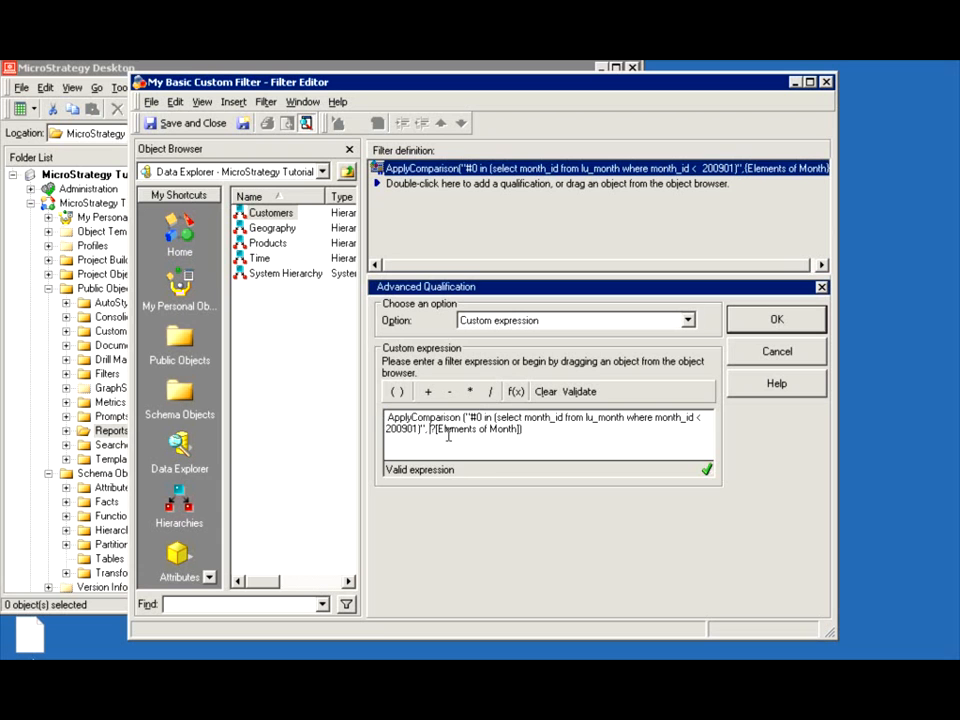
{"action": "type", "text": "Month@ID,"}
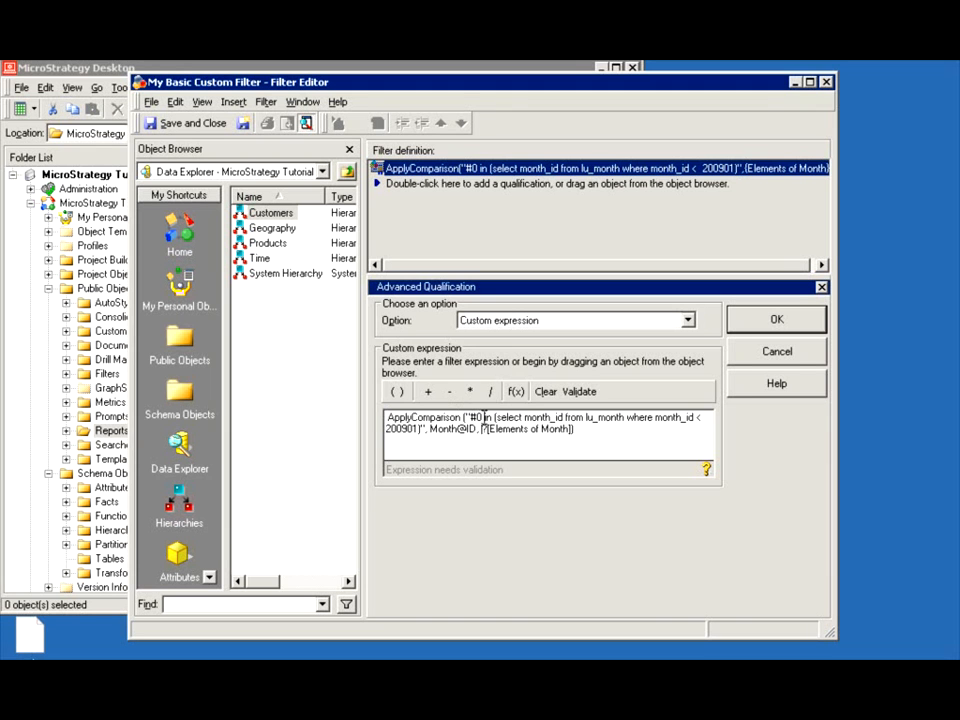
{"action": "left_click_drag", "start_coordinate": [414, 428], "coordinate": [386, 425]}
{"action": "type", "text": "#1"}
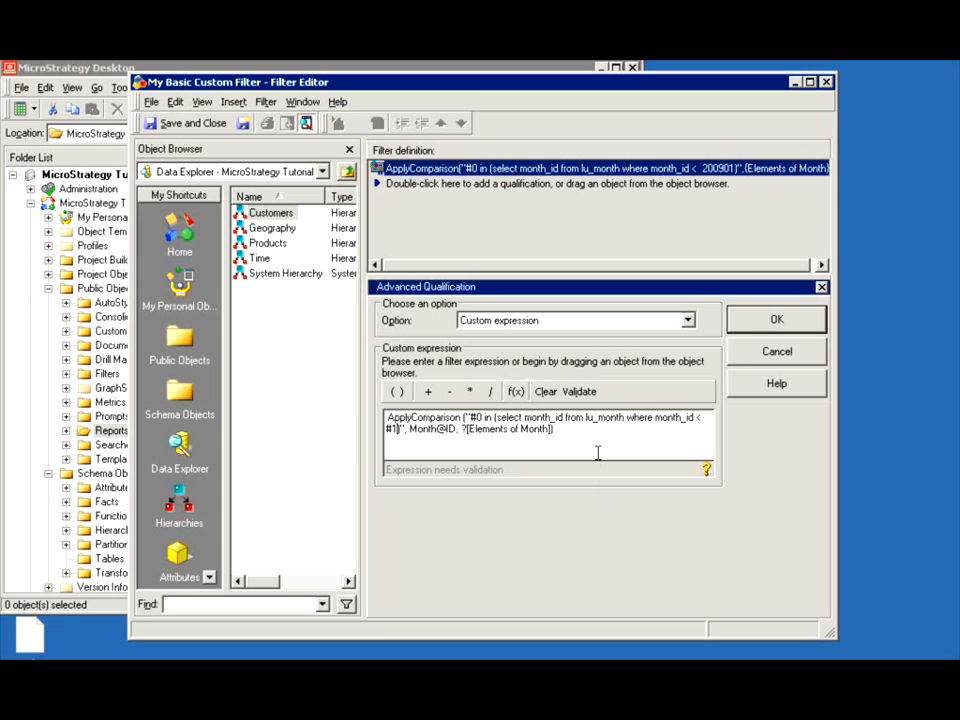
{"action": "left_click", "coordinate": [765, 319]}
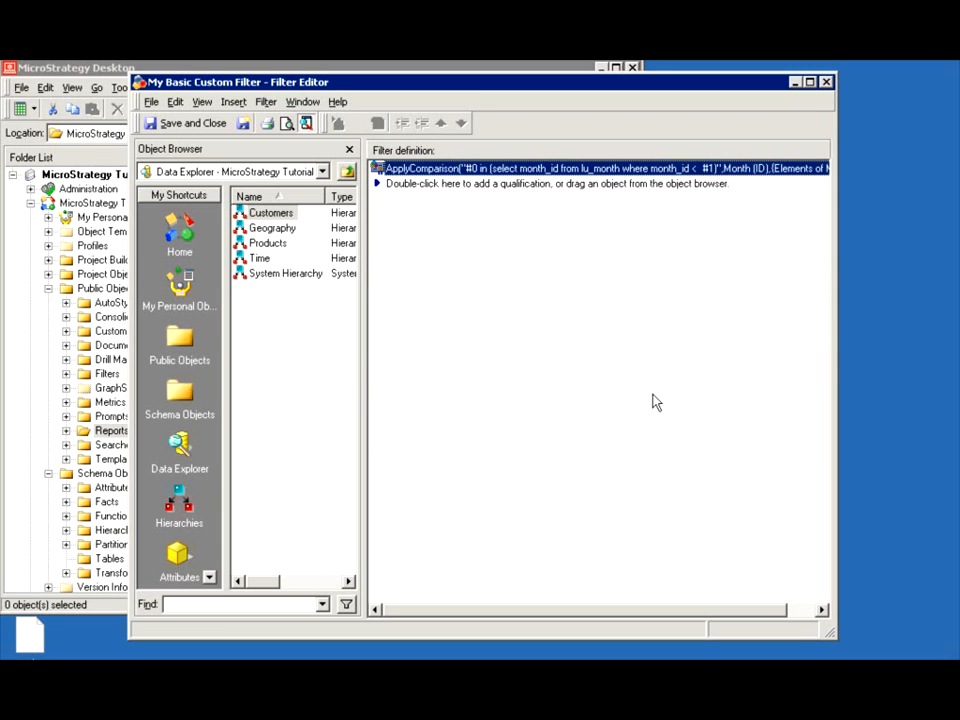
{"action": "left_click", "coordinate": [190, 122]}
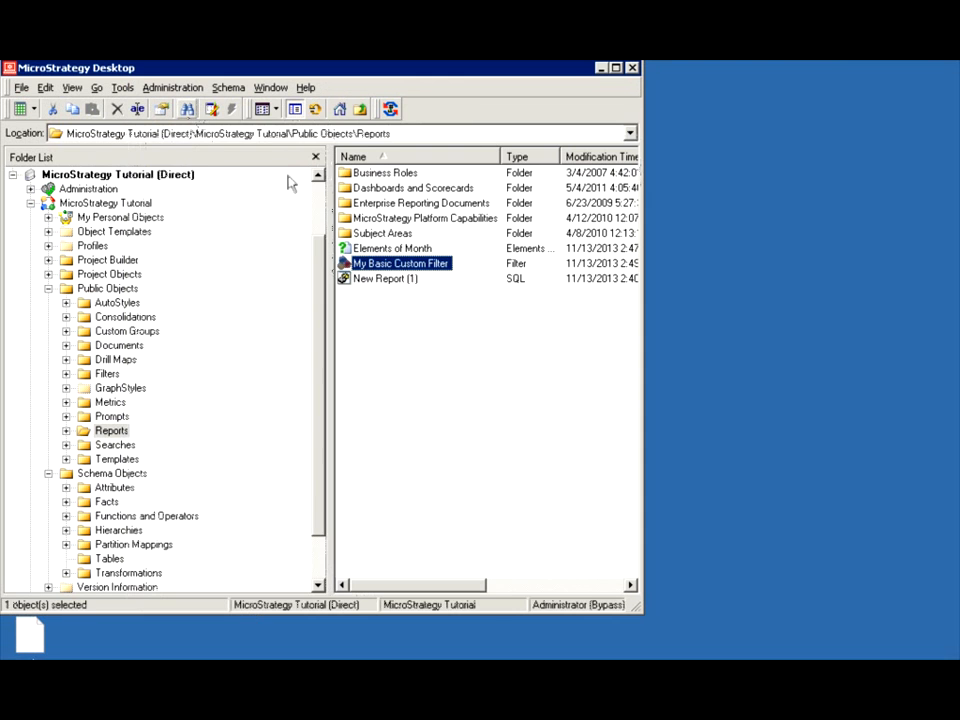
- Rerun New Report (1) with the edited filter, answering the Month prompt with Mar 2008, to display its SQL
{"action": "double_click", "coordinate": [368, 281]}
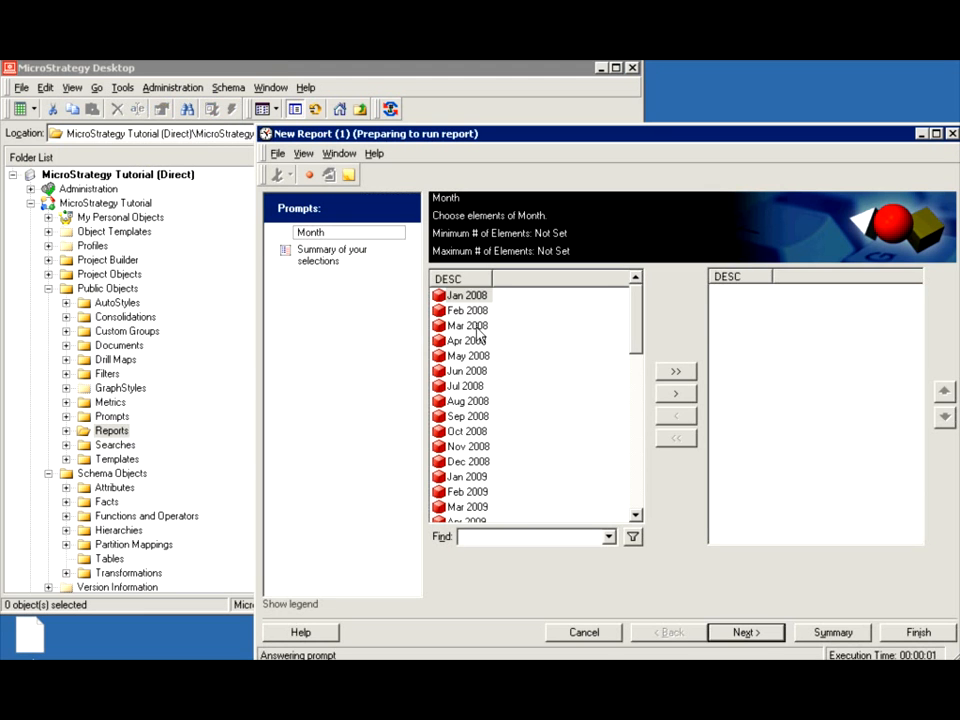
{"action": "left_click", "coordinate": [469, 325]}
{"action": "double_click", "coordinate": [469, 325]}
{"action": "left_click", "coordinate": [918, 632]}
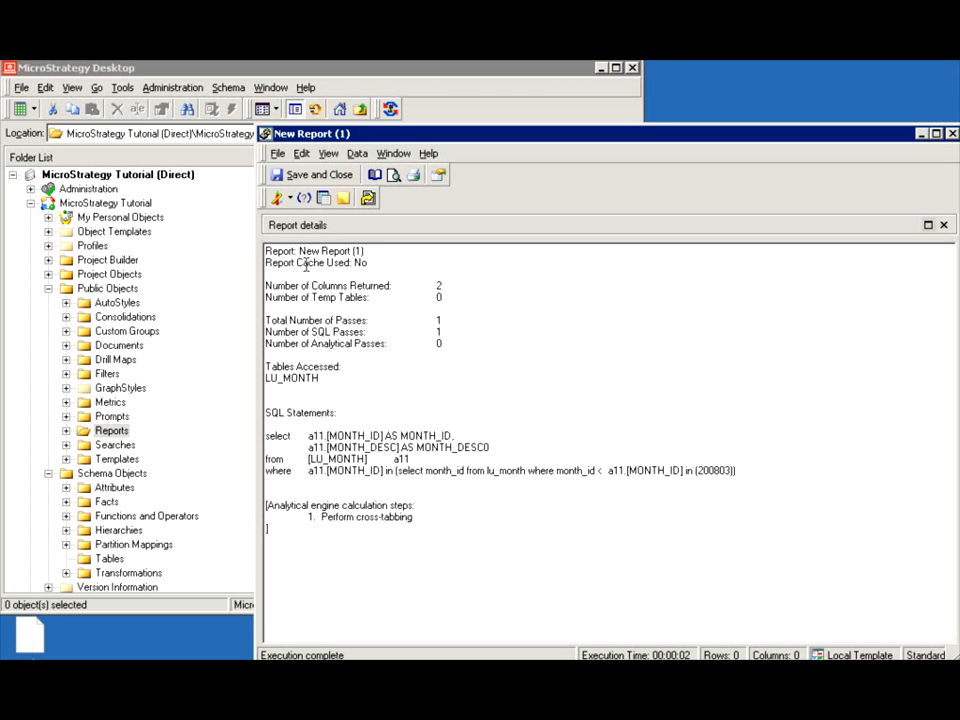
- Execute New Report (1) in Grid View, examine the executed query in its SQL View, and close the report
{"action": "left_click", "coordinate": [290, 197]}
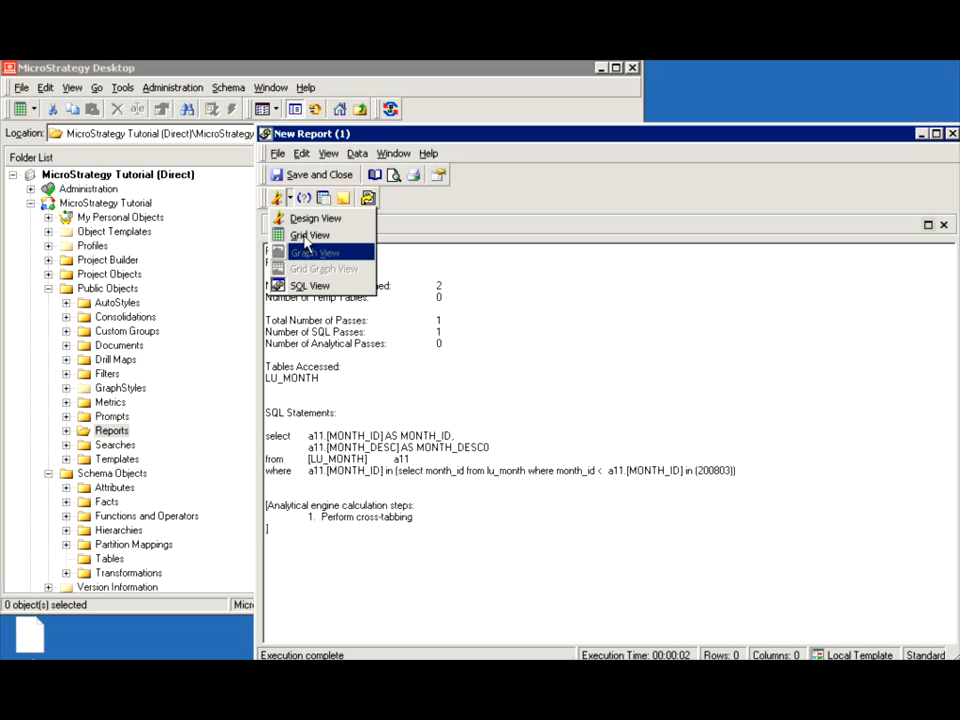
{"action": "left_click", "coordinate": [303, 234]}
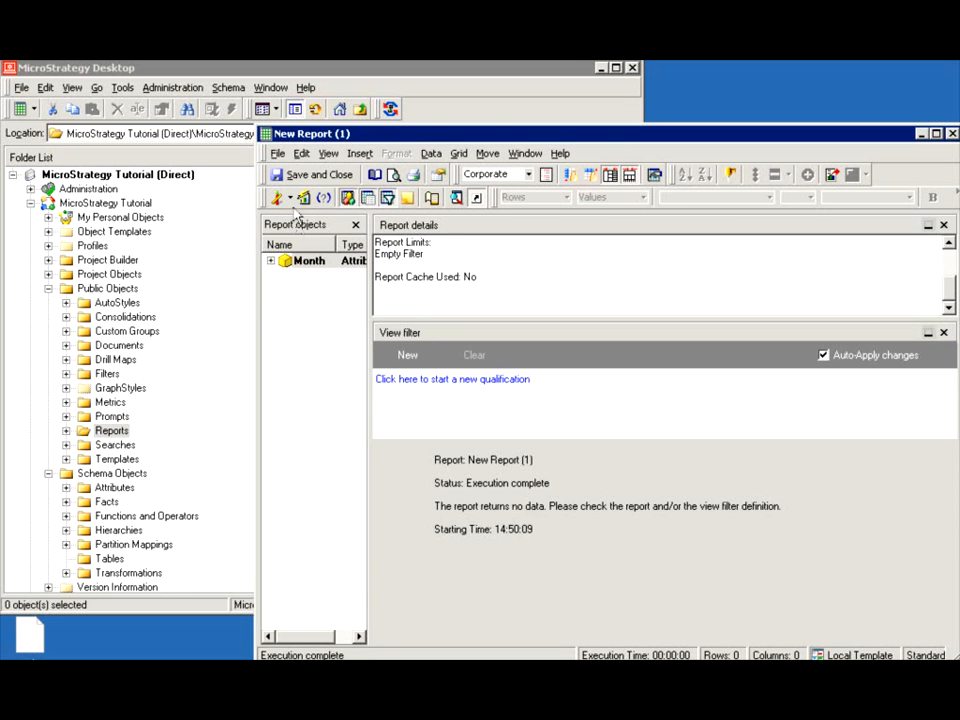
{"action": "left_click", "coordinate": [290, 197]}
{"action": "left_click", "coordinate": [306, 285]}
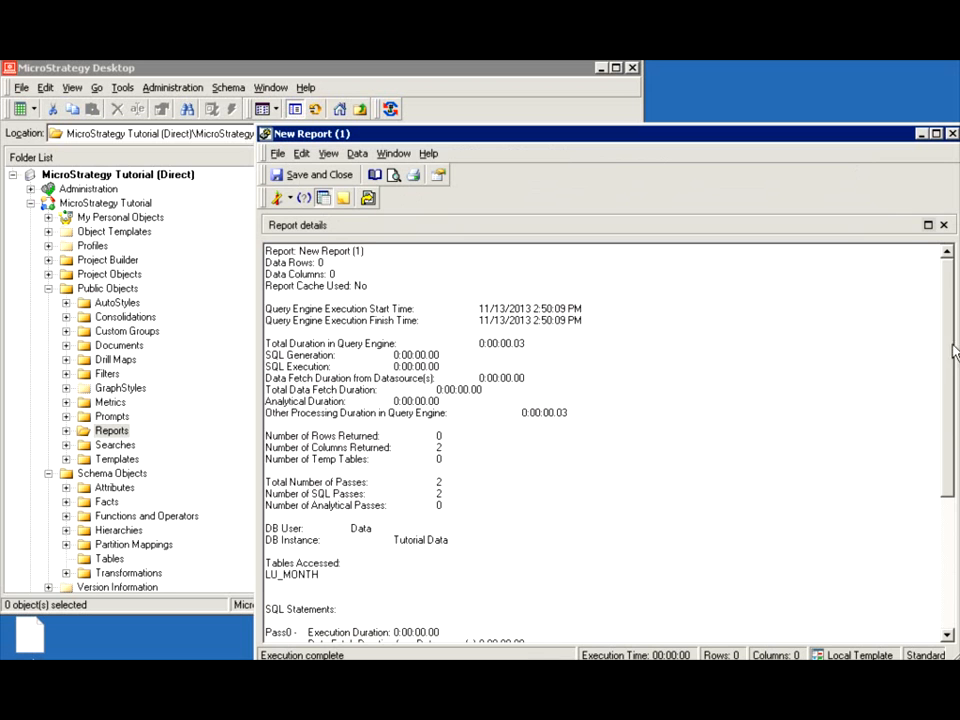
{"action": "scroll", "coordinate": [955, 485], "scroll_direction": "down", "scroll_amount": 4}
{"action": "scroll", "coordinate": [955, 485], "scroll_direction": "down", "scroll_amount": 2}
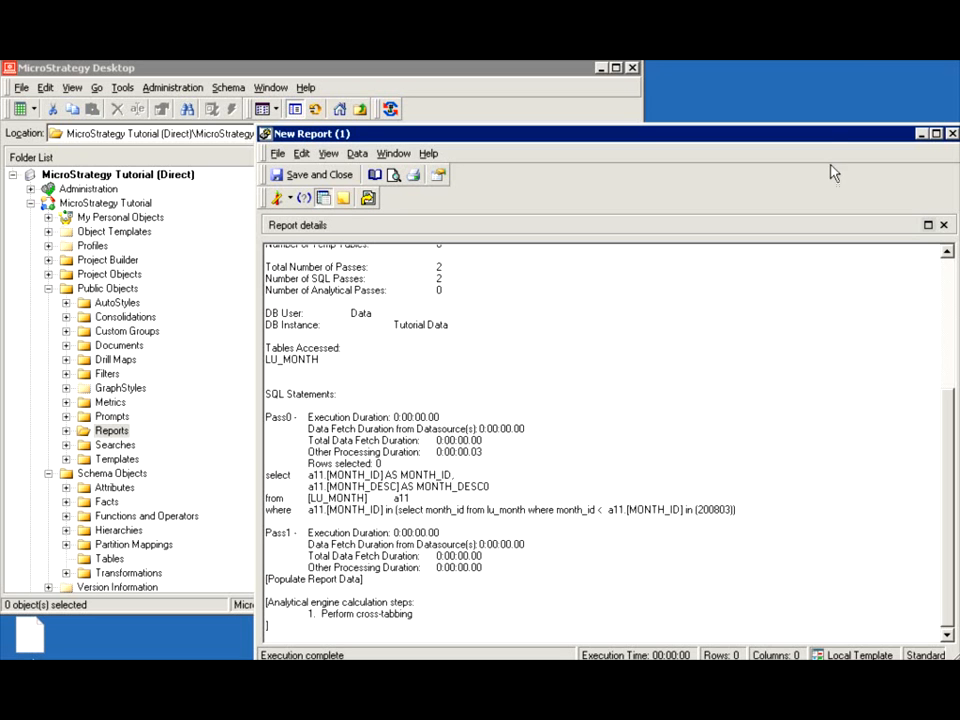
{"action": "left_click_drag", "start_coordinate": [819, 137], "coordinate": [789, 136]}
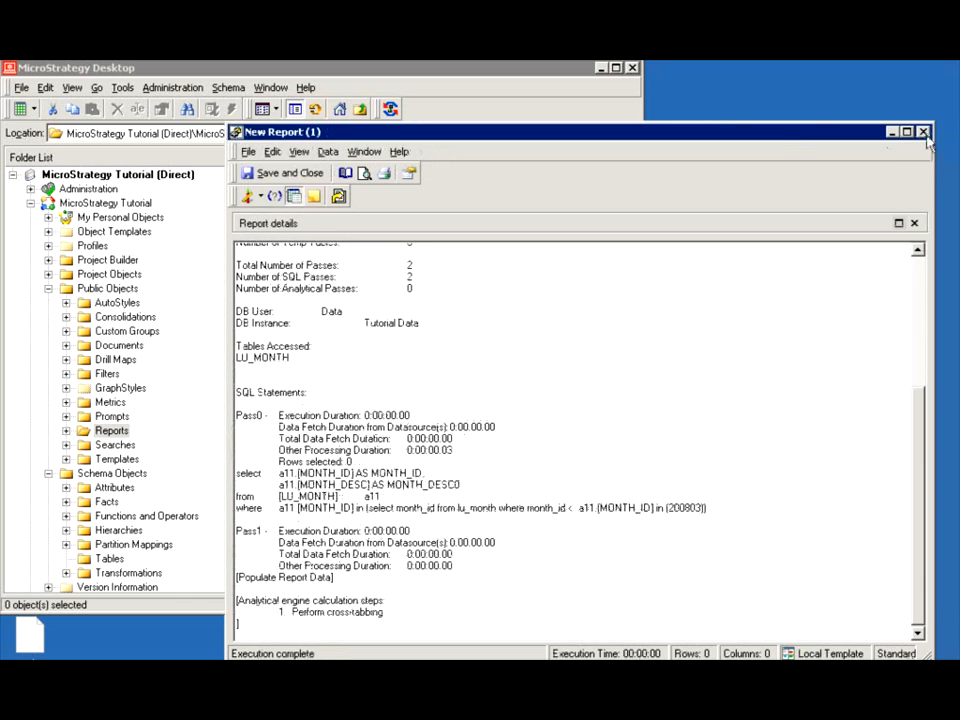
{"action": "left_click", "coordinate": [925, 133]}
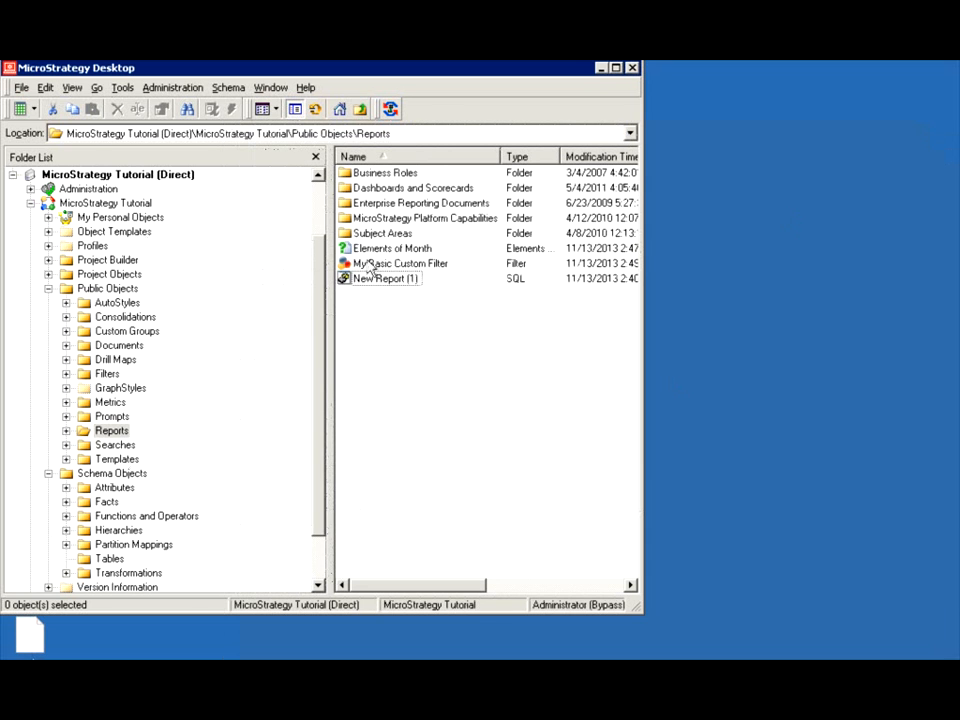
- In My Basic Custom Filter's ApplyComparison expression, change #1 to #E1 and save the filter
{"action": "double_click", "coordinate": [369, 265]}
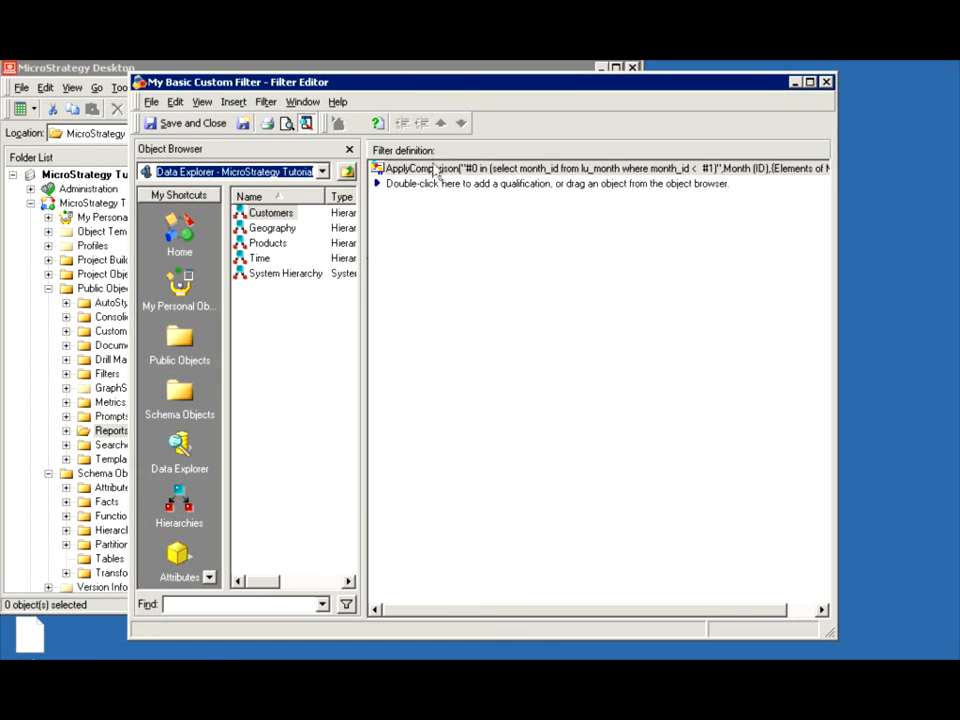
{"action": "double_click", "coordinate": [433, 170]}
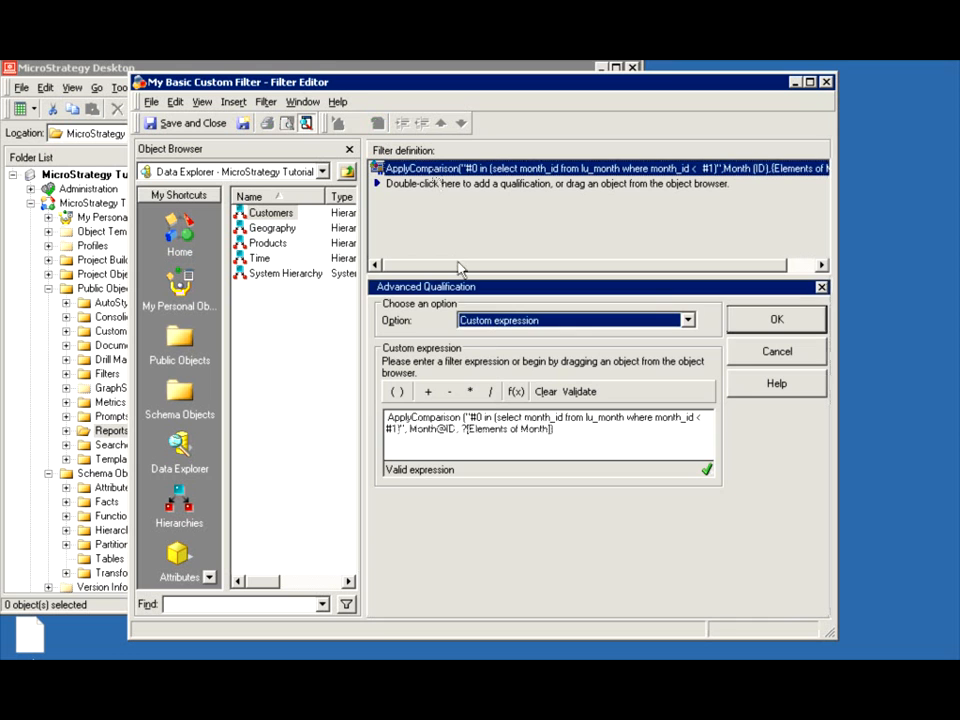
{"action": "left_click", "coordinate": [394, 430]}
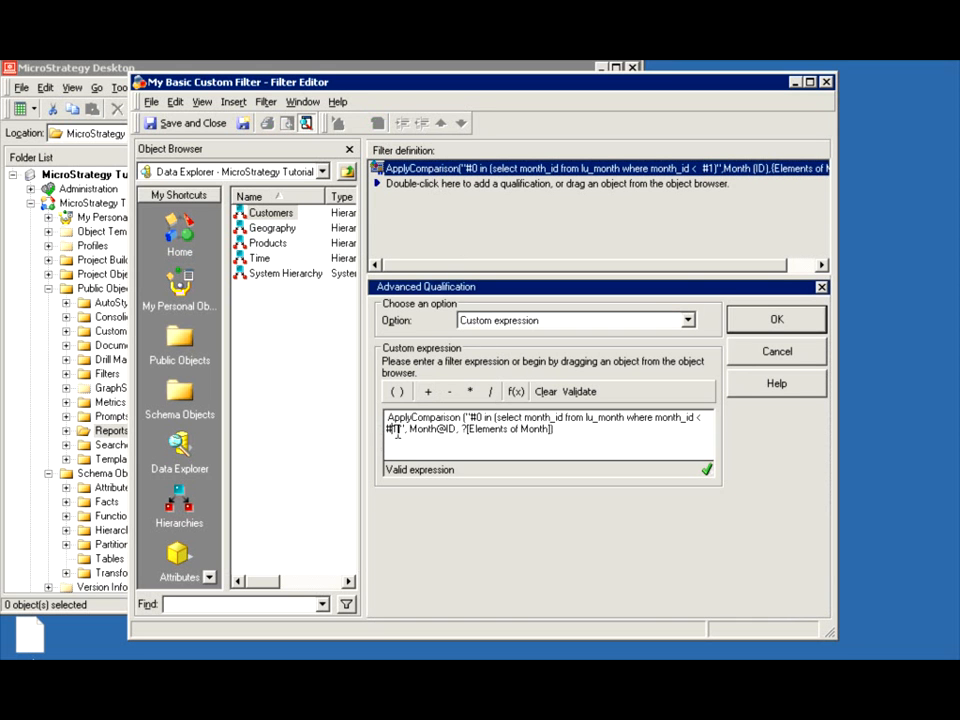
{"action": "type", "text": "E"}
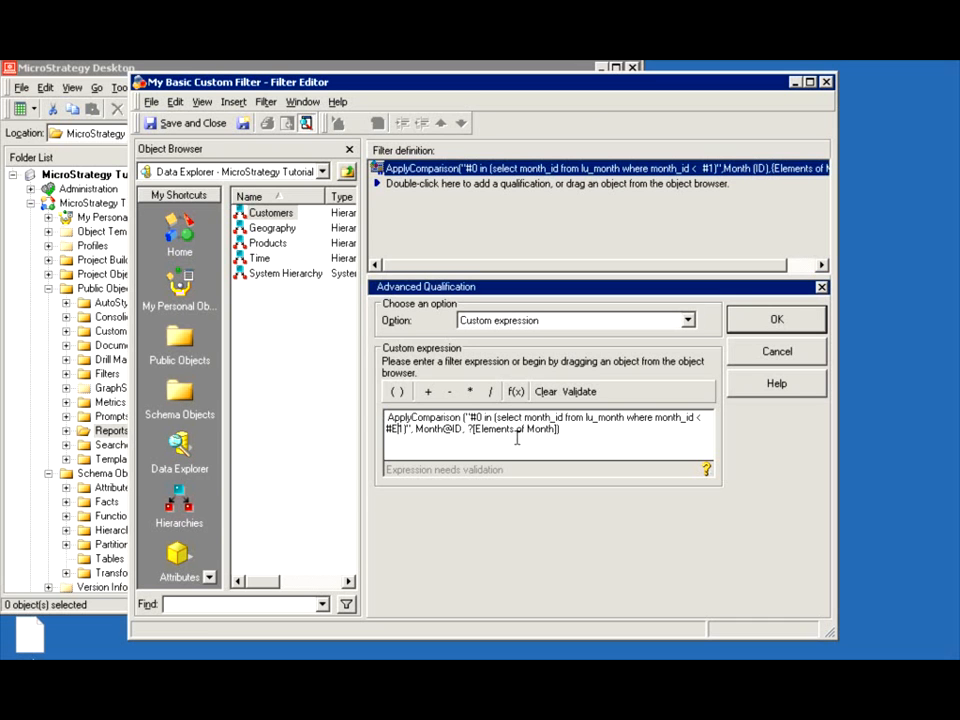
{"action": "left_click", "coordinate": [759, 332]}
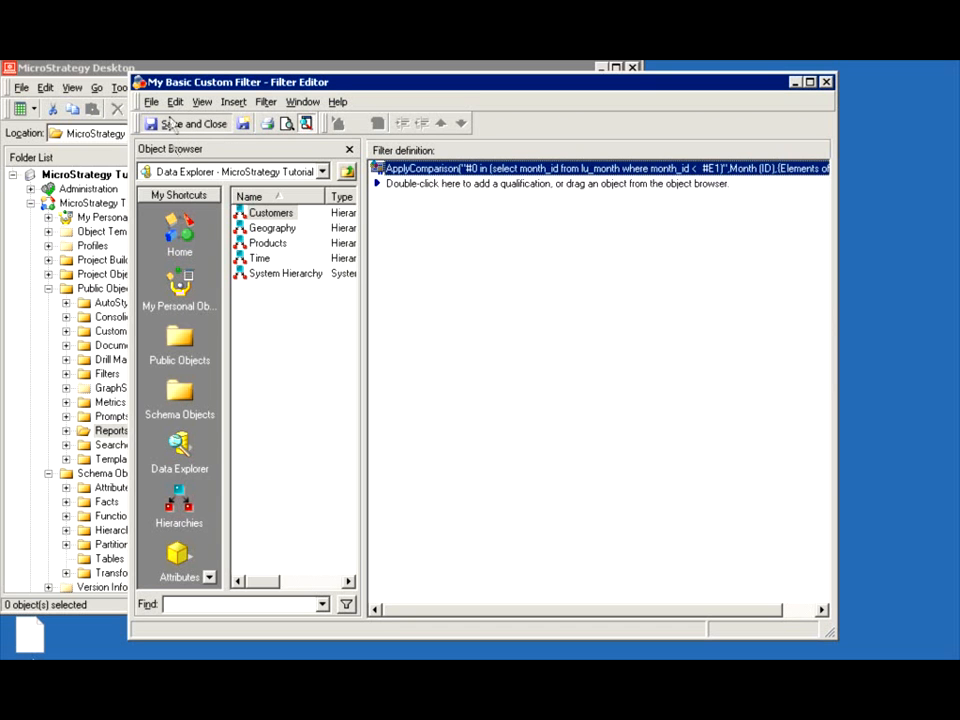
{"action": "left_click", "coordinate": [172, 125]}
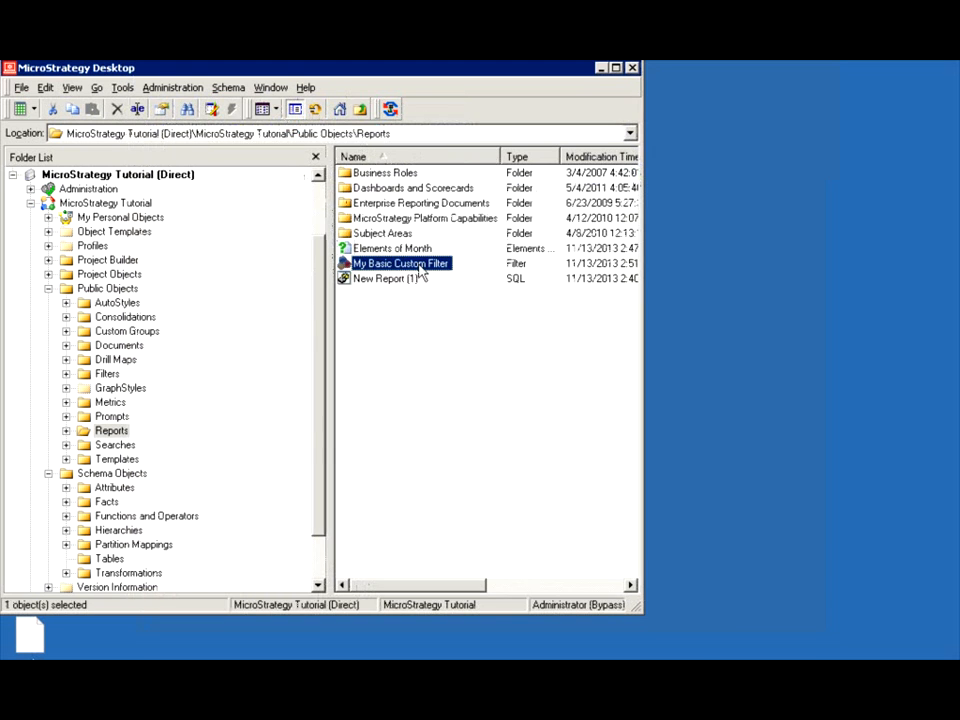
- Rerun New Report (1) with the #E1 filter, answering the Month prompt with Mar 2008
{"action": "double_click", "coordinate": [380, 280]}
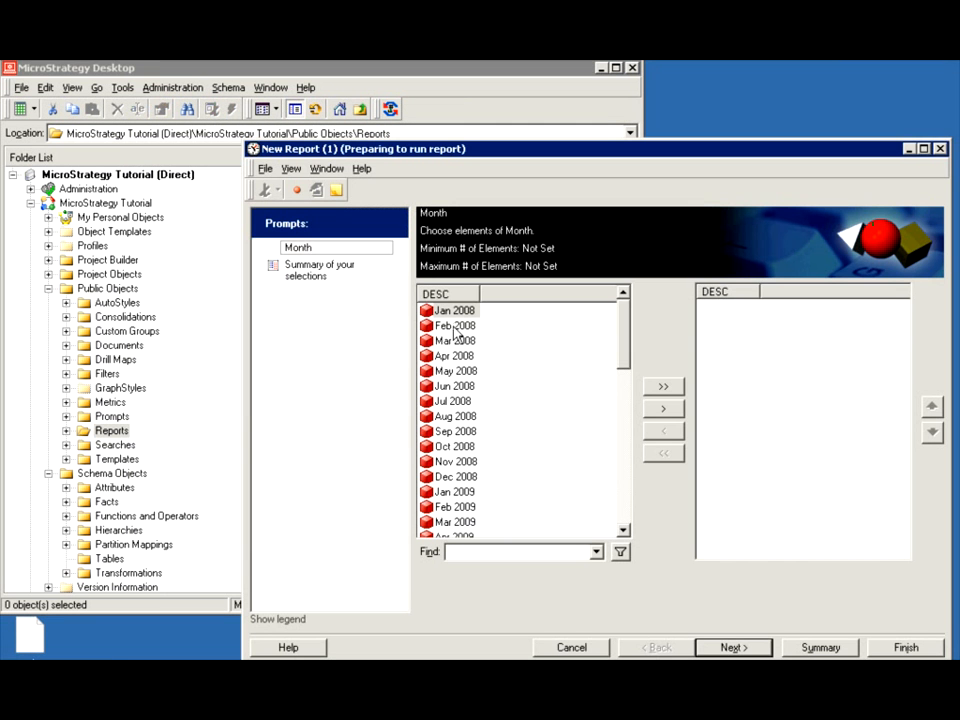
{"action": "left_click", "coordinate": [455, 340]}
{"action": "left_click", "coordinate": [663, 408]}
{"action": "left_click", "coordinate": [906, 648]}
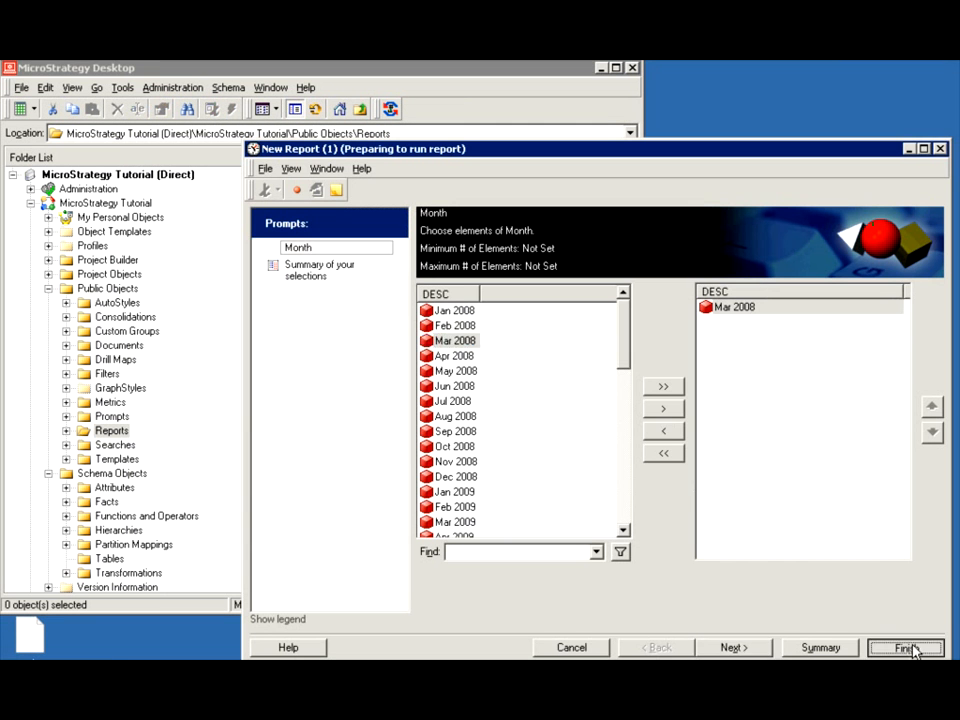
- Examine the where clause in the generated SQL, then check the report's months in Grid View and return to the Reports folder
{"action": "left_click_drag", "start_coordinate": [628, 486], "coordinate": [291, 486]}
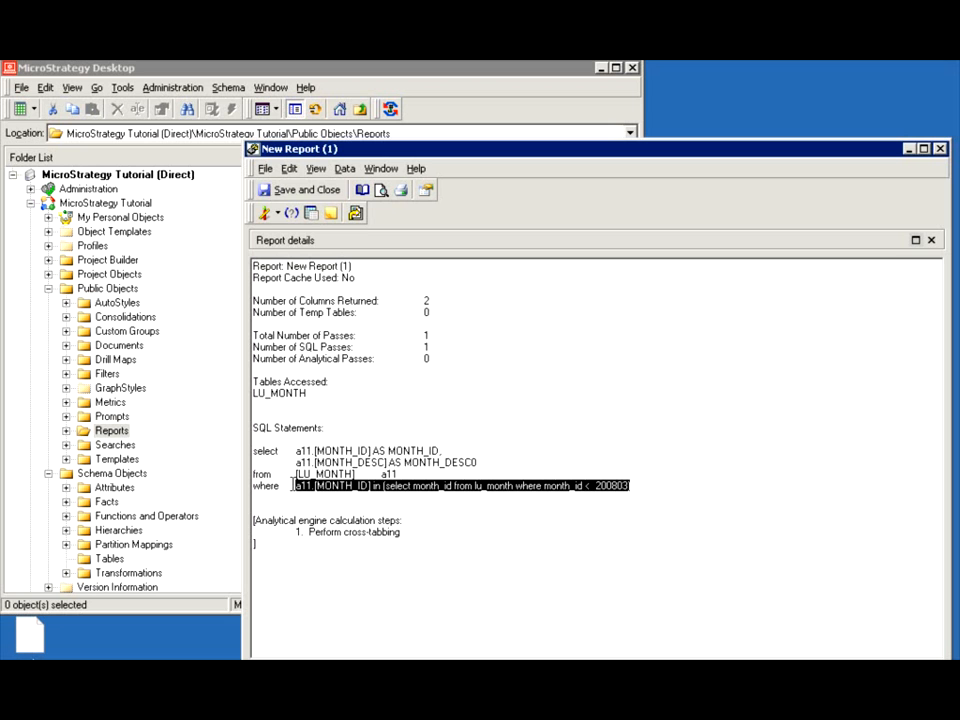
{"action": "left_click", "coordinate": [278, 213]}
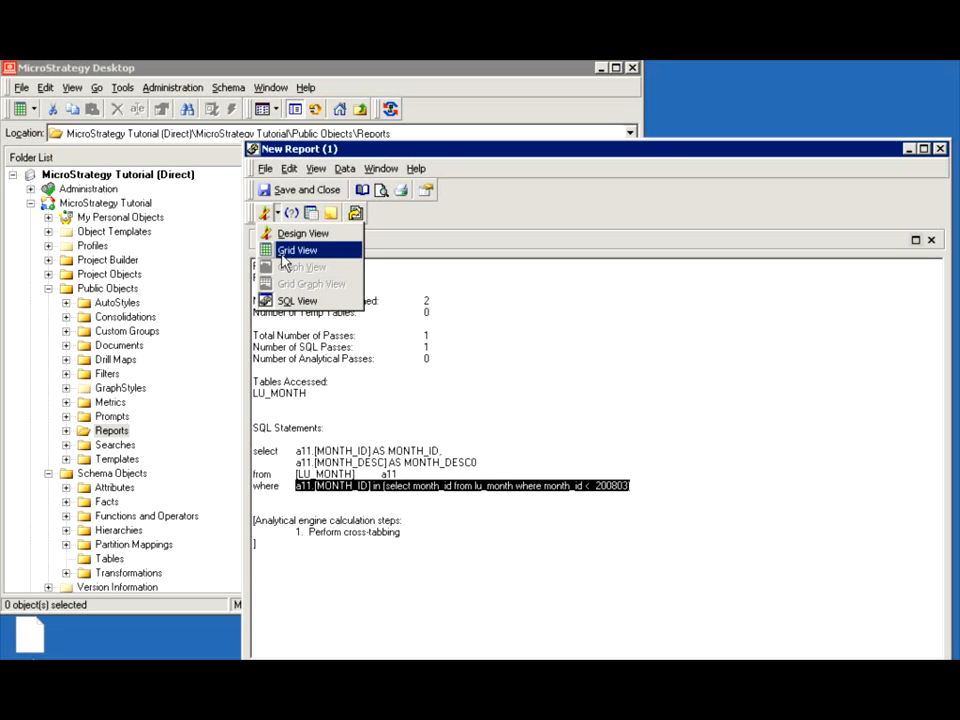
{"action": "left_click", "coordinate": [284, 254]}
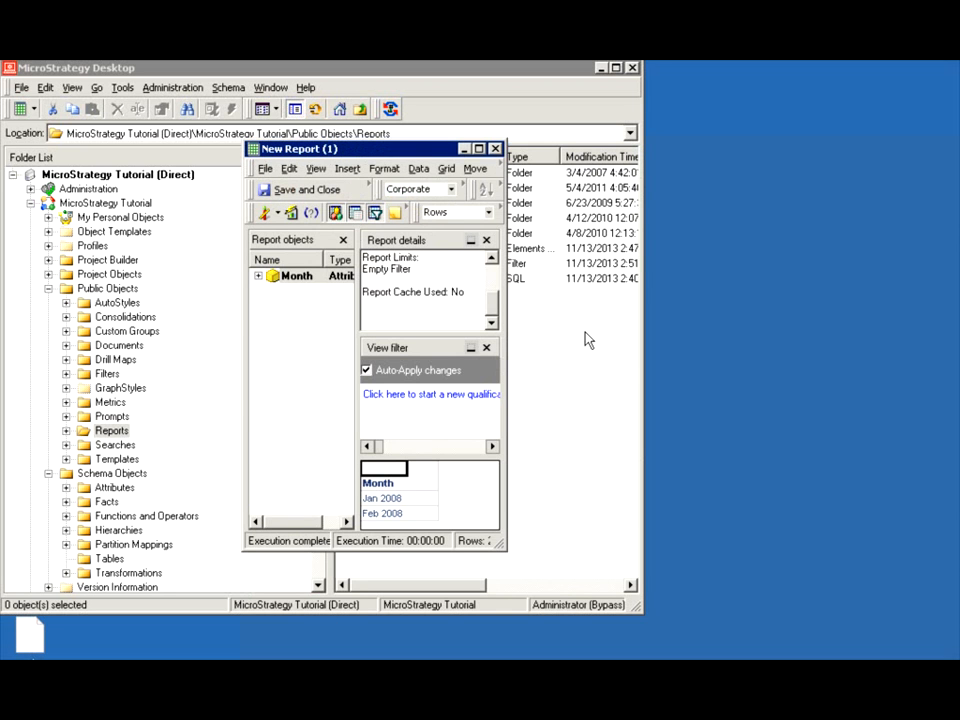
{"action": "left_click", "coordinate": [581, 331]}
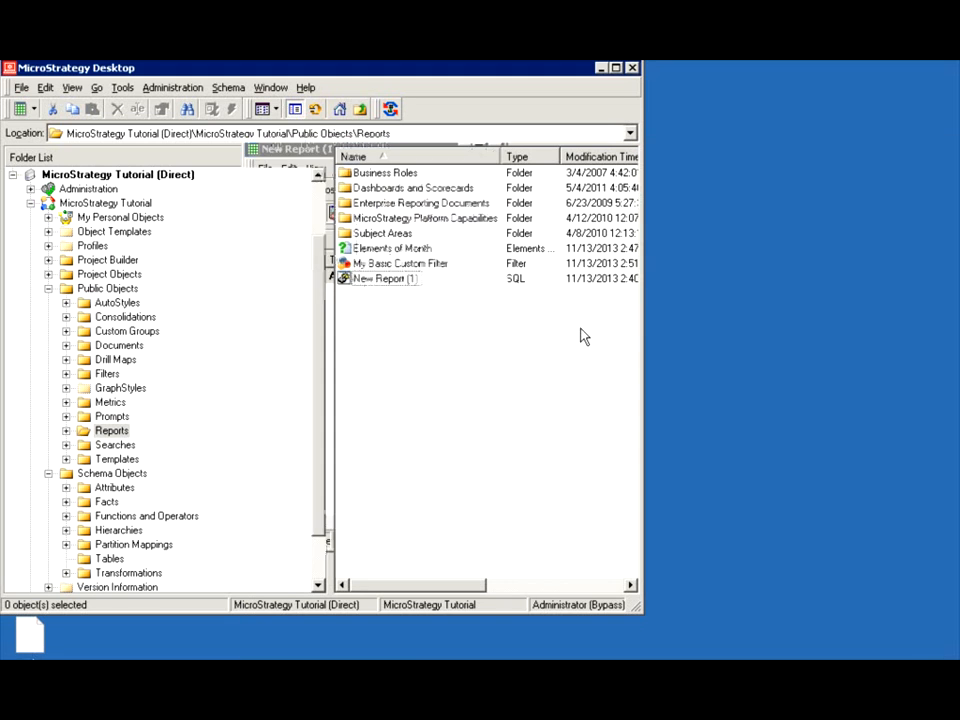
- Reopen the ApplyComparison qualification in My Basic Custom Filter and switch its option to Joint element list
{"action": "double_click", "coordinate": [411, 264]}
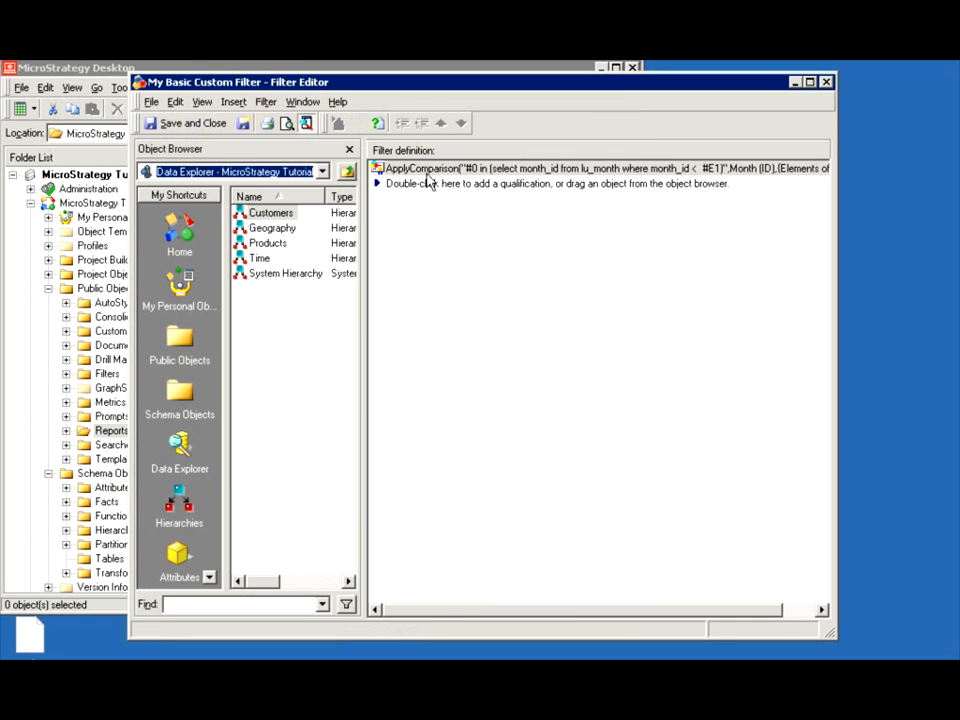
{"action": "double_click", "coordinate": [422, 168]}
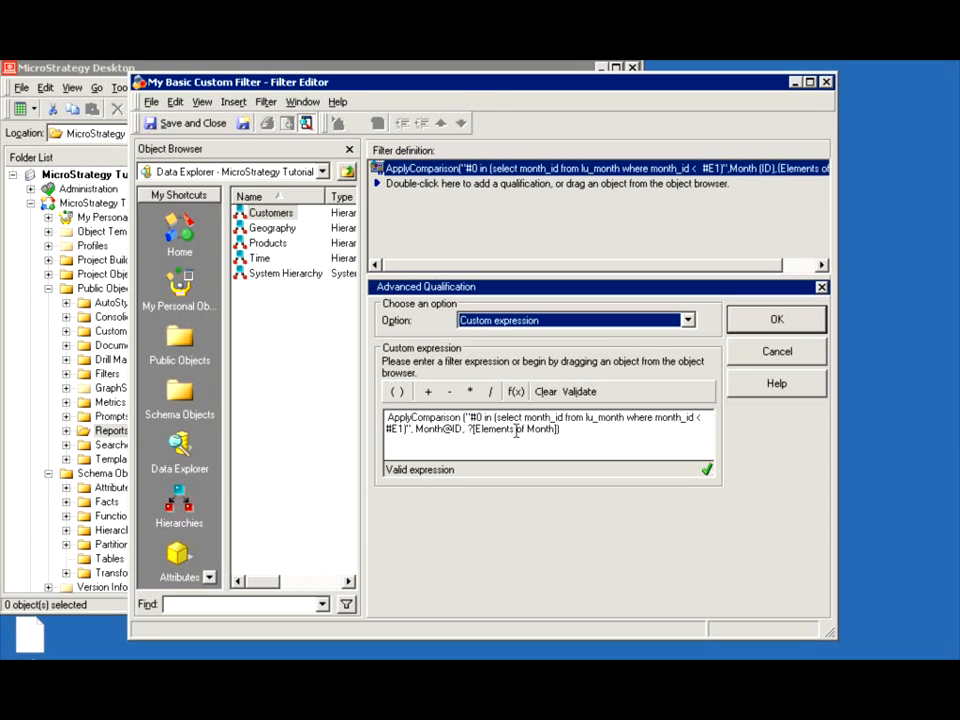
{"action": "left_click", "coordinate": [690, 320]}
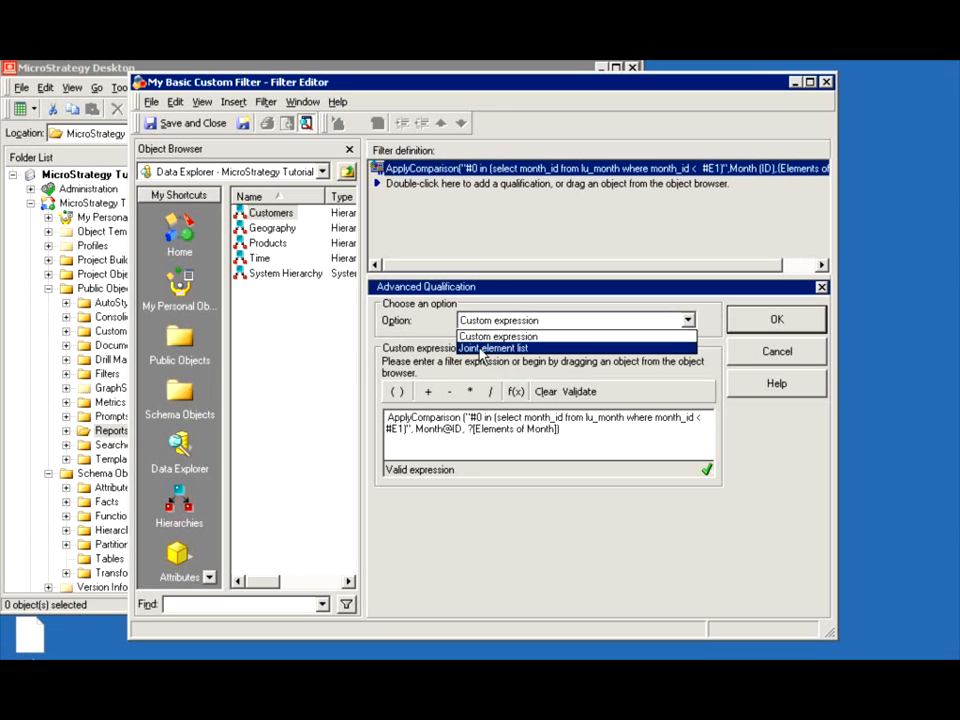
{"action": "left_click", "coordinate": [479, 345]}
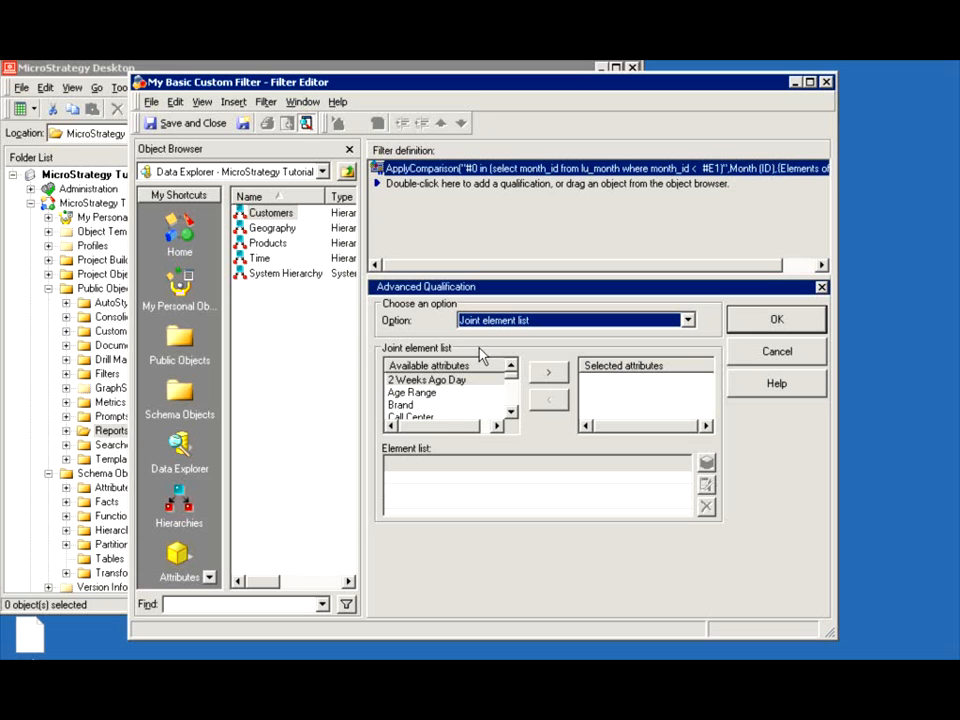
- Add Call Center and Category to the selected attributes of the joint element list
{"action": "left_click", "coordinate": [511, 412]}
{"action": "left_click", "coordinate": [511, 412]}
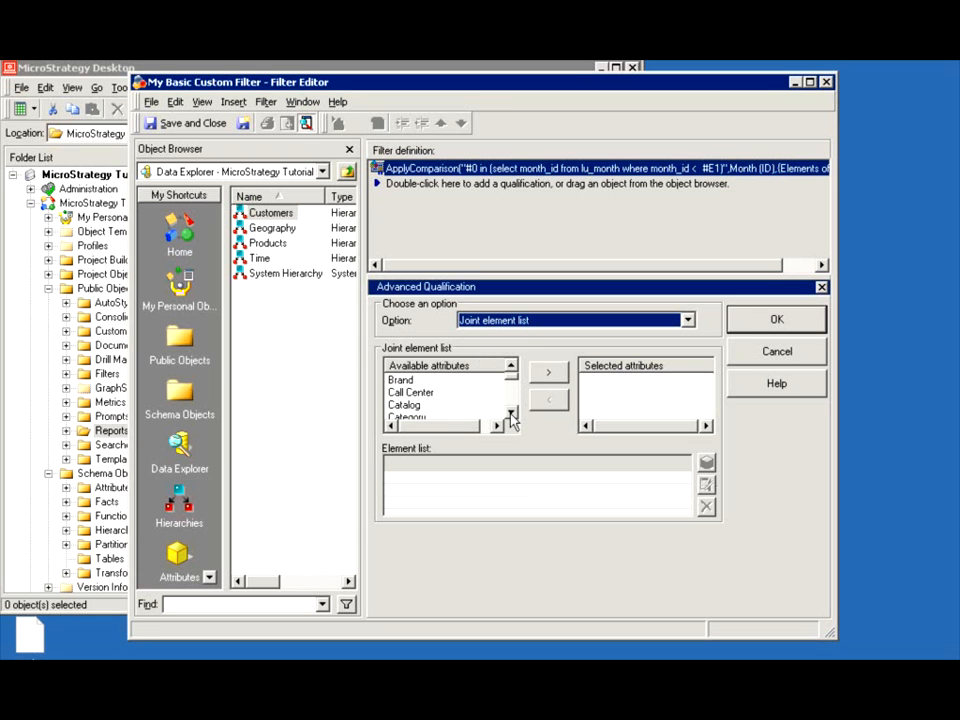
{"action": "left_click", "coordinate": [511, 366]}
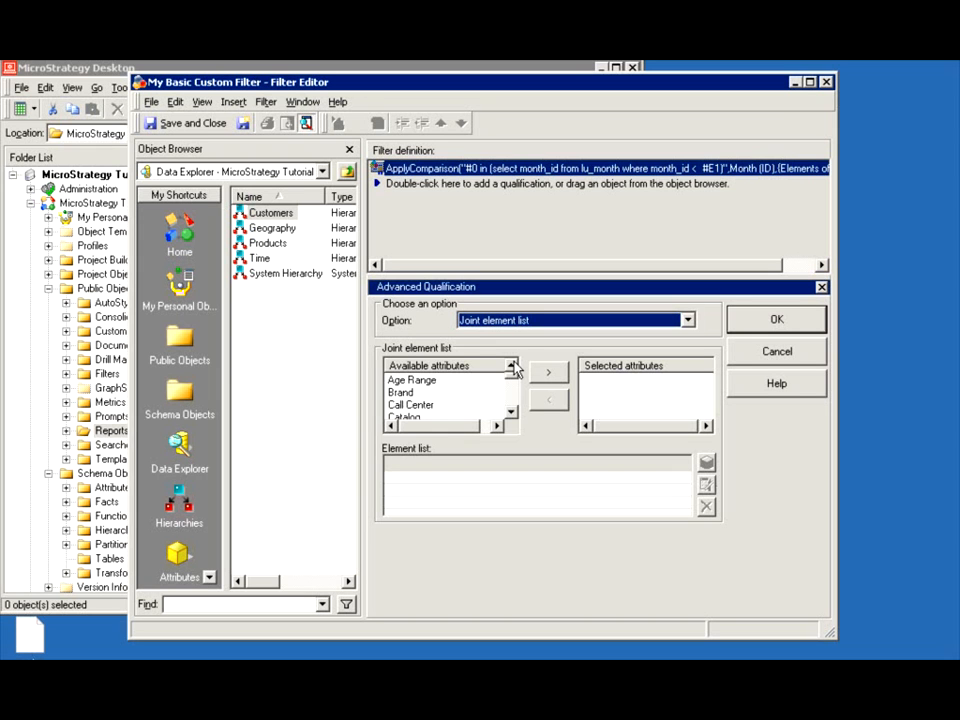
{"action": "left_click", "coordinate": [511, 412]}
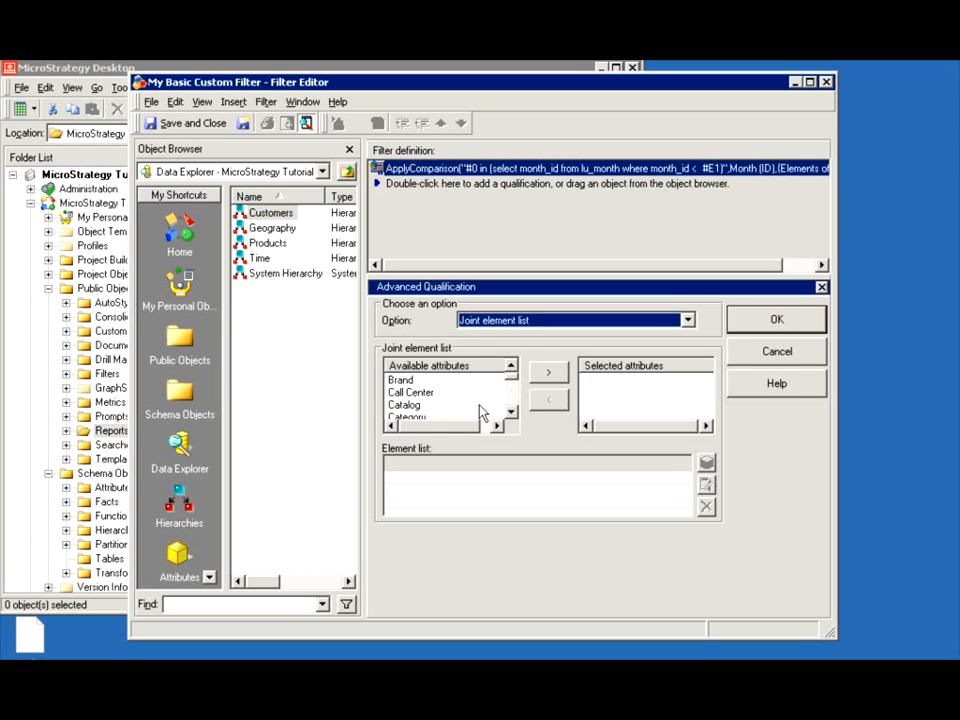
{"action": "left_click", "coordinate": [409, 393]}
{"action": "left_click", "coordinate": [548, 373]}
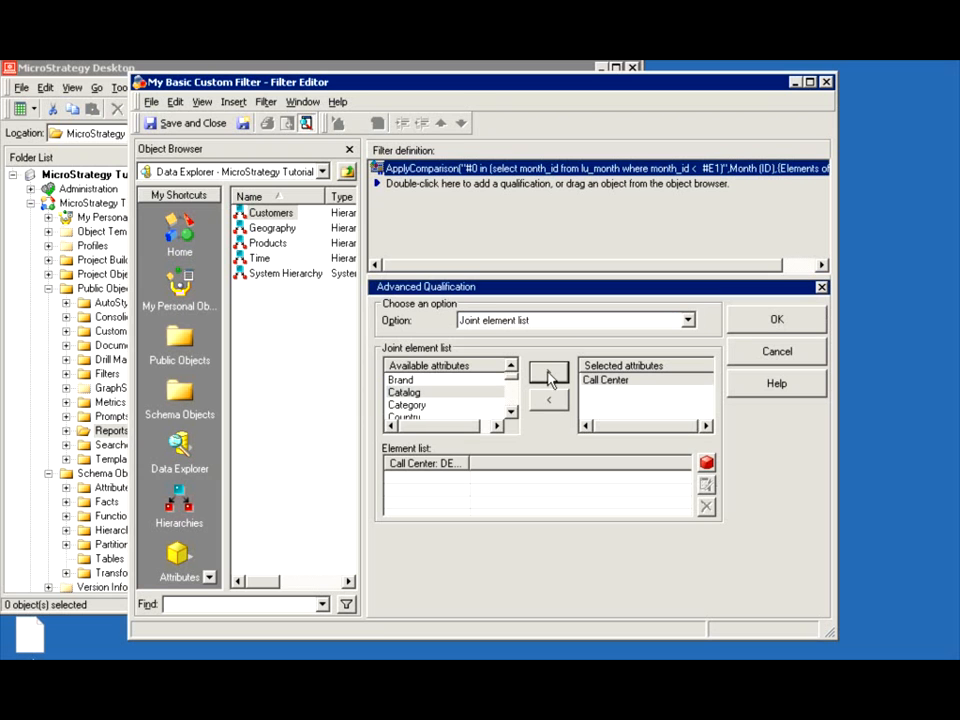
{"action": "left_click", "coordinate": [405, 406]}
{"action": "left_click", "coordinate": [550, 374]}
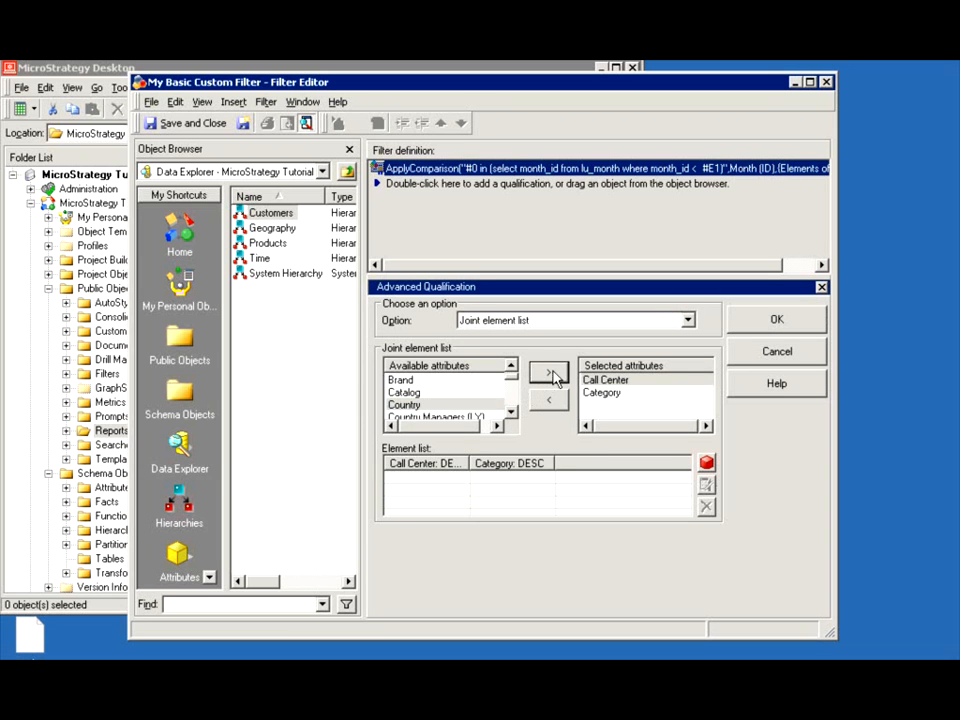
- Add two Atlanta and Books element combinations to the element list
{"action": "left_click", "coordinate": [430, 491]}
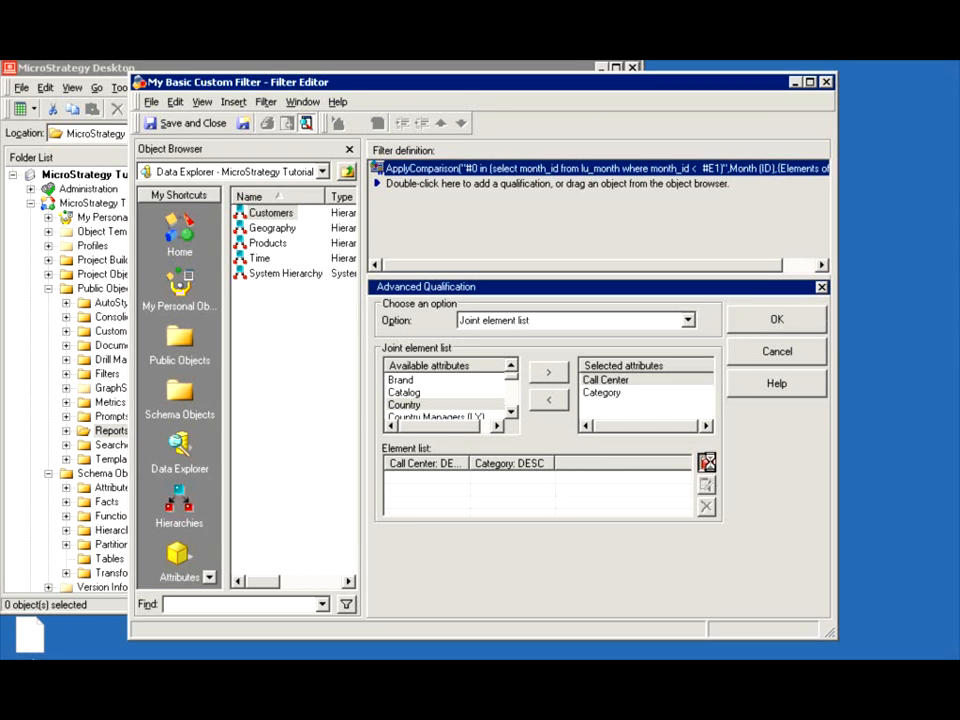
{"action": "left_click", "coordinate": [706, 462]}
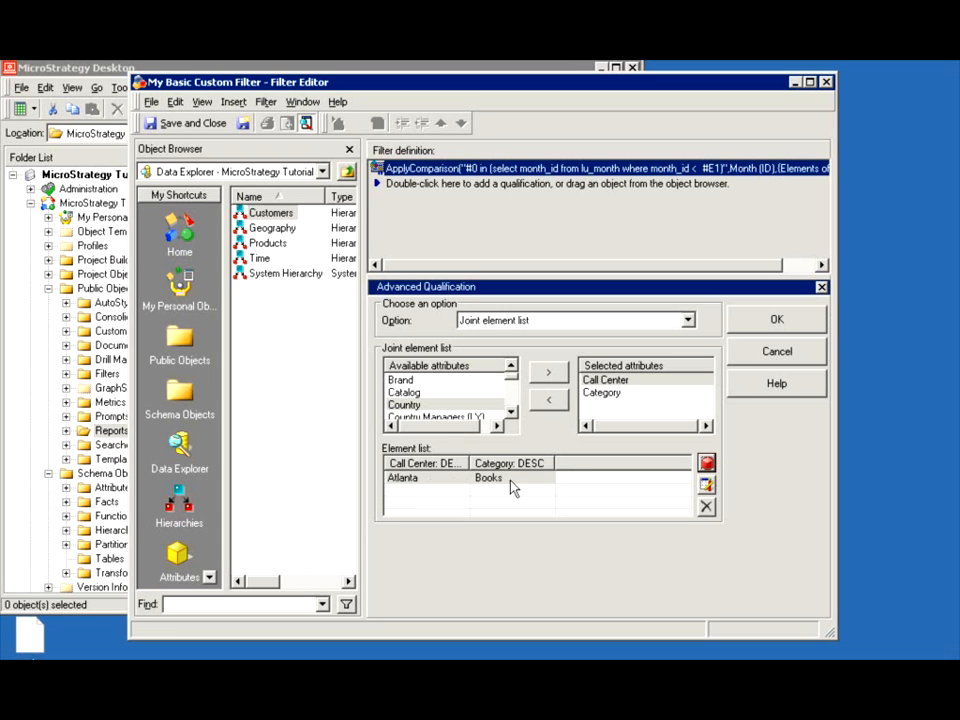
{"action": "left_click", "coordinate": [706, 462]}
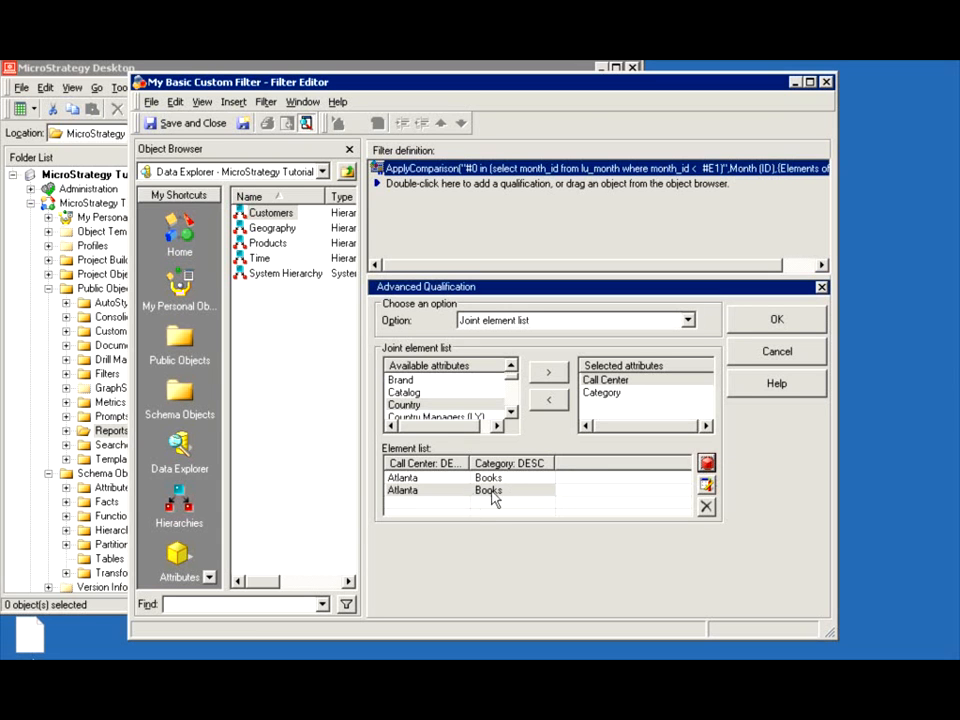
- Edit the second Atlanta and Books combination in the element list, setting its Call Center element to San Diego
{"action": "left_click", "coordinate": [512, 491]}
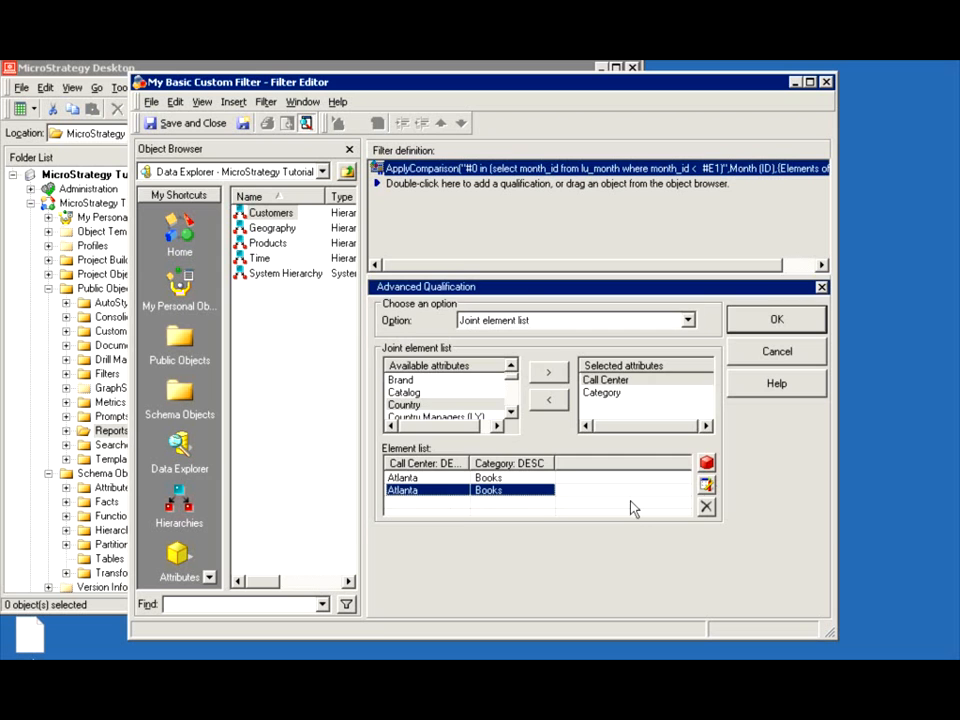
{"action": "left_click", "coordinate": [706, 484]}
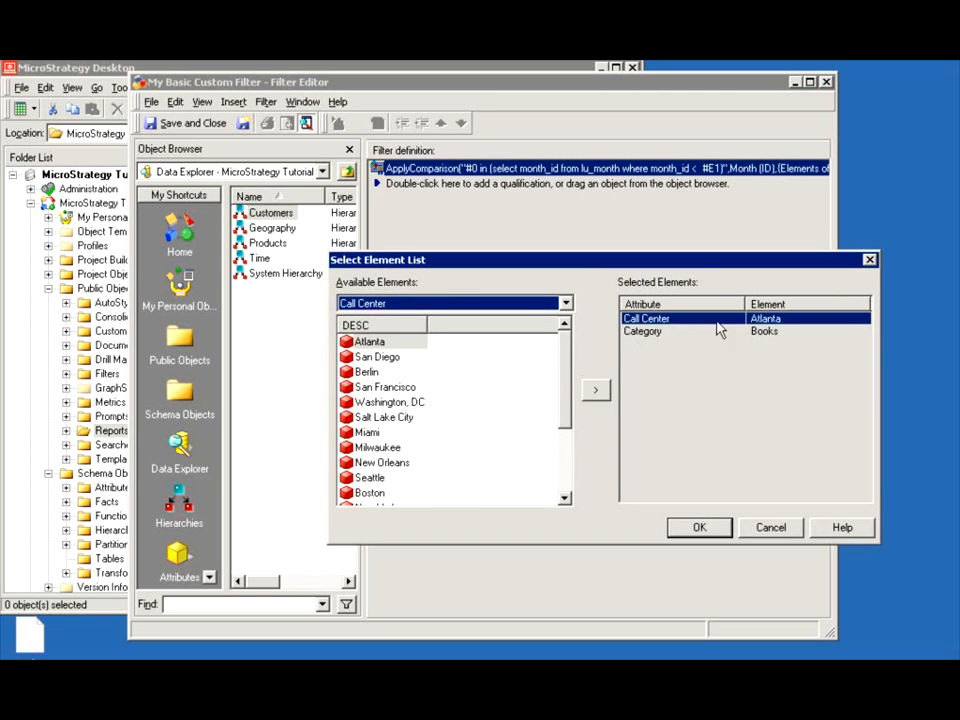
{"action": "left_click", "coordinate": [372, 358]}
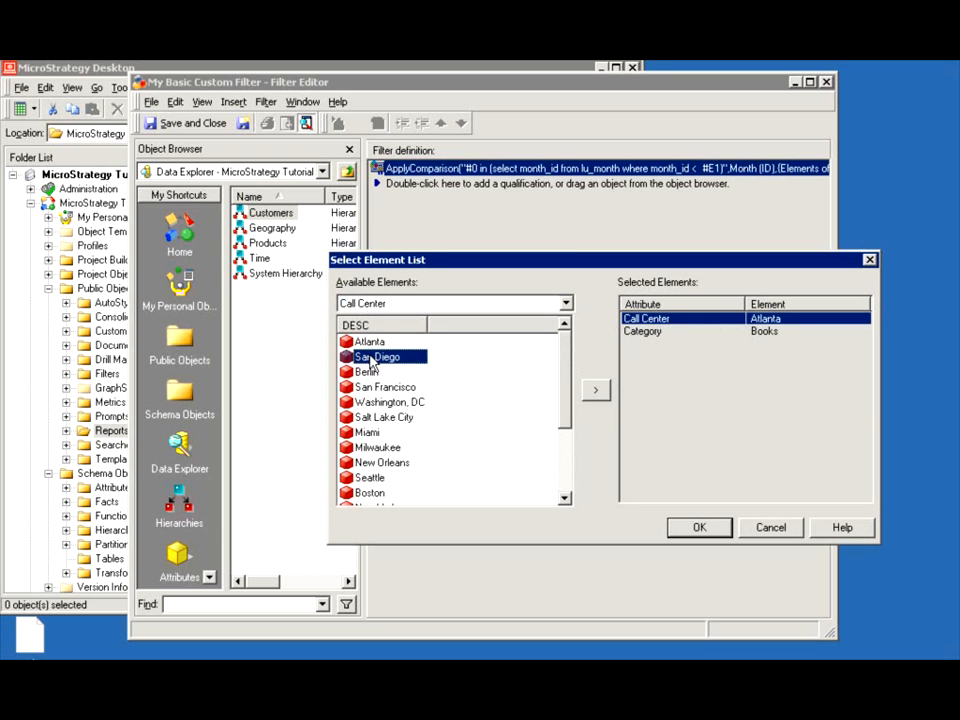
{"action": "left_click", "coordinate": [596, 392]}
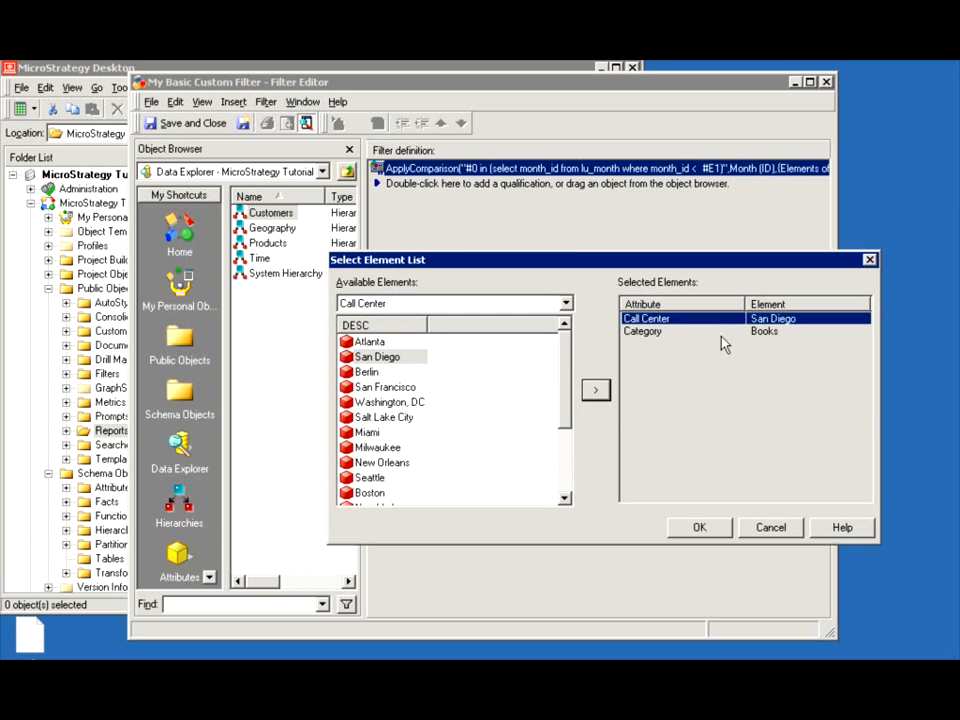
{"action": "left_click", "coordinate": [695, 333], "text": "shift"}
{"action": "left_click", "coordinate": [687, 320]}
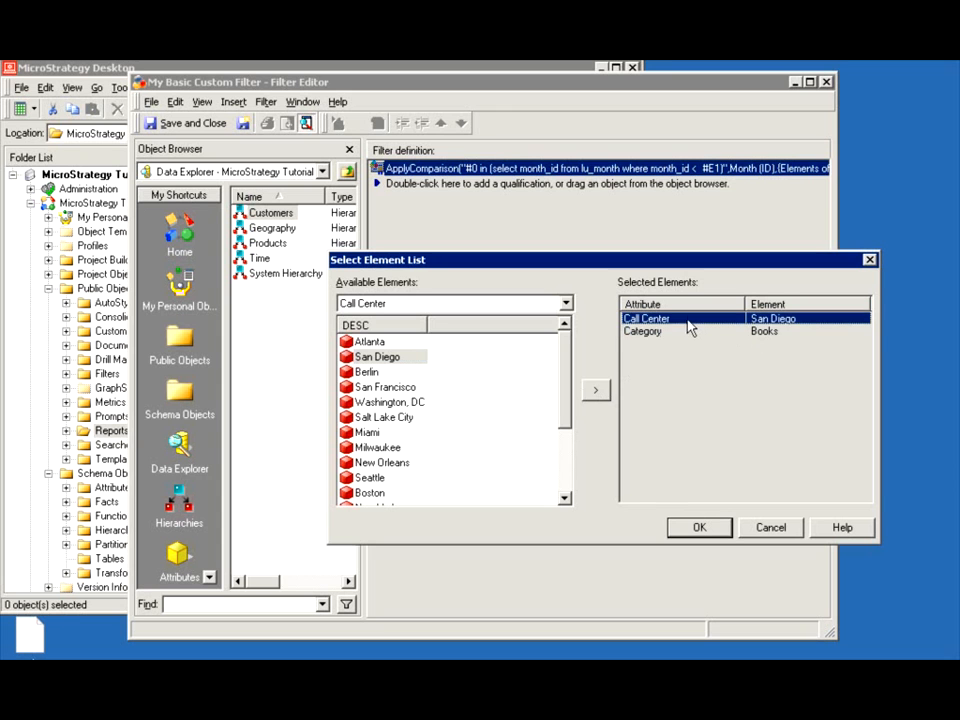
{"action": "left_click", "coordinate": [687, 331], "text": "shift"}
- Set the second combination's Category element to Electronics, accept the qualification, and save and close the filter
{"action": "left_click", "coordinate": [565, 303]}
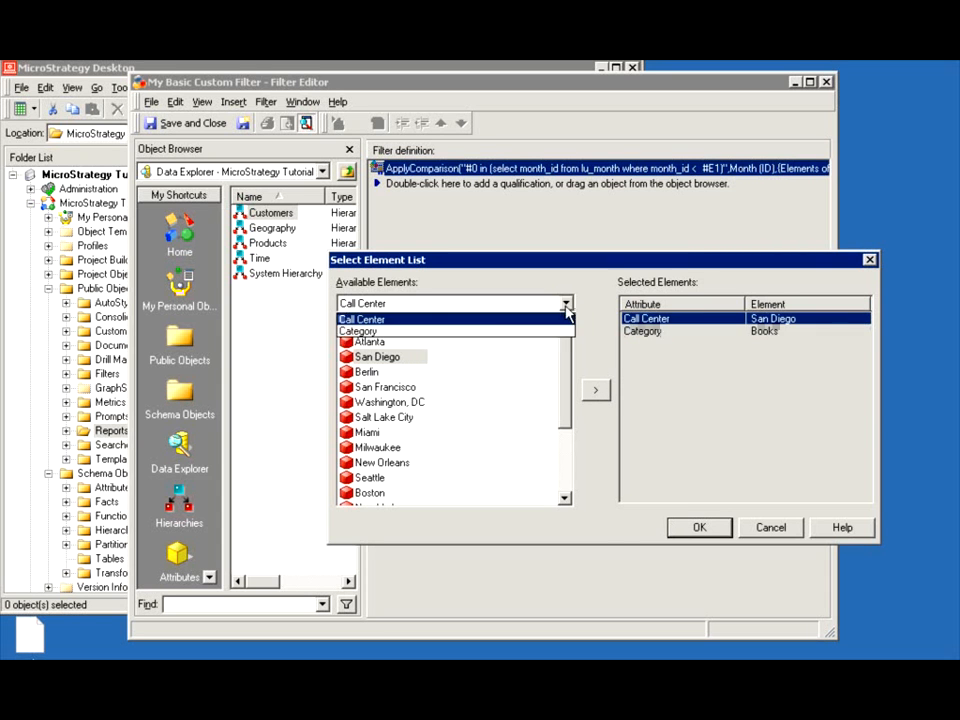
{"action": "left_click", "coordinate": [492, 332]}
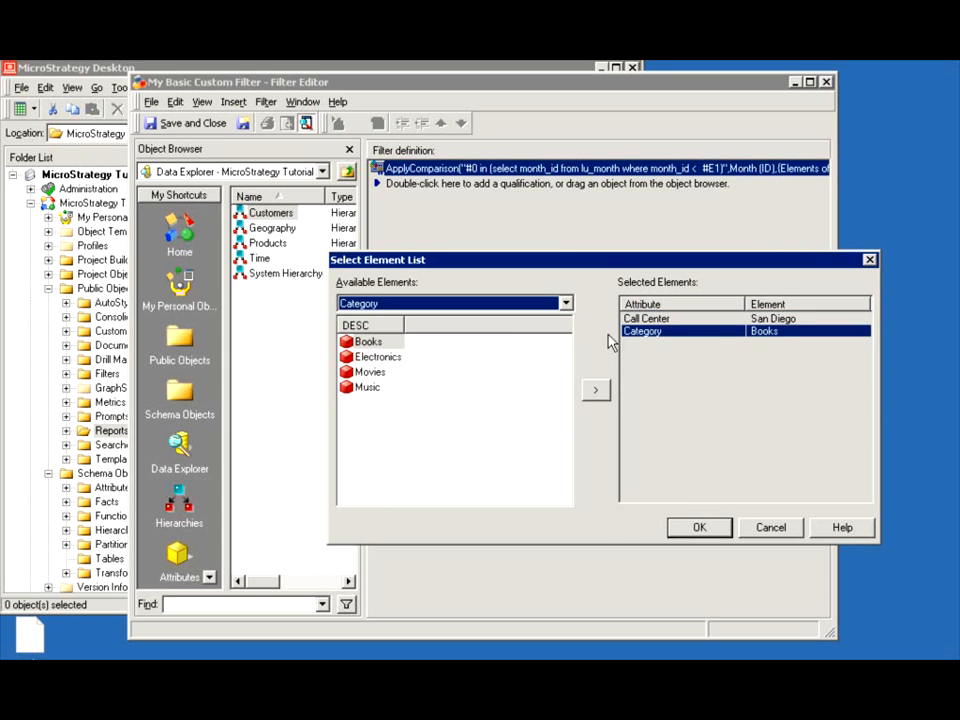
{"action": "left_click", "coordinate": [378, 357]}
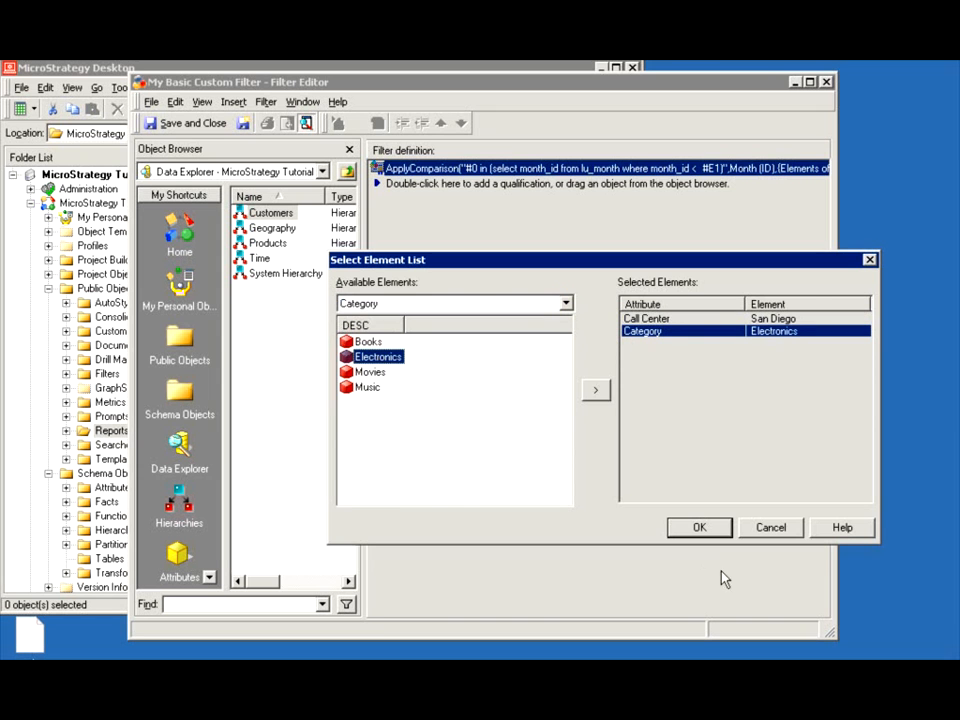
{"action": "left_click", "coordinate": [699, 528]}
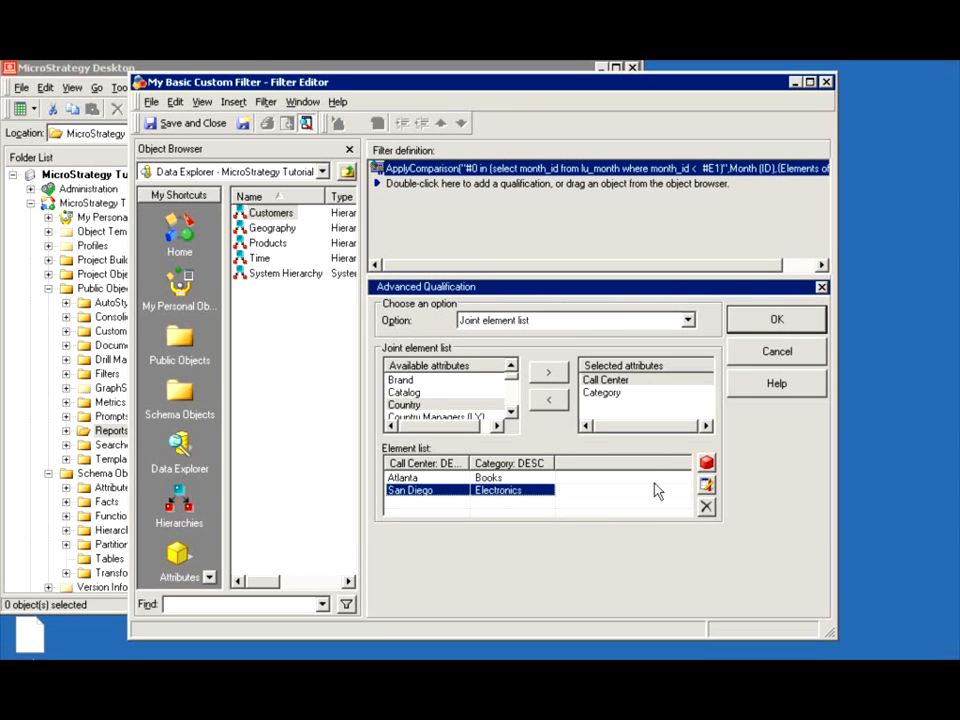
{"action": "left_click", "coordinate": [744, 322]}
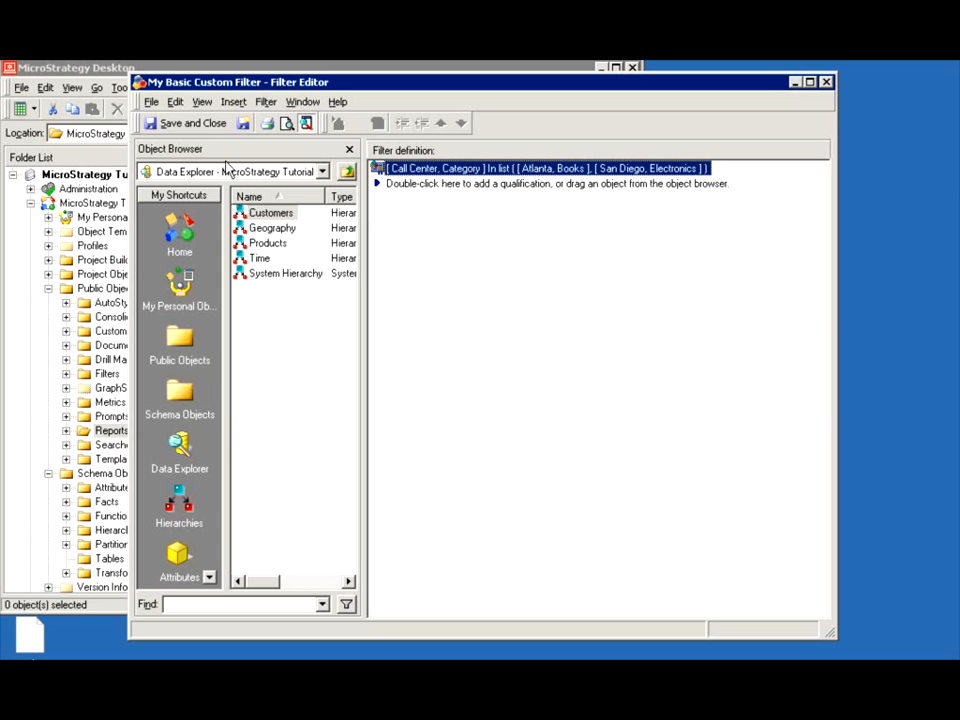
{"action": "left_click", "coordinate": [186, 123]}
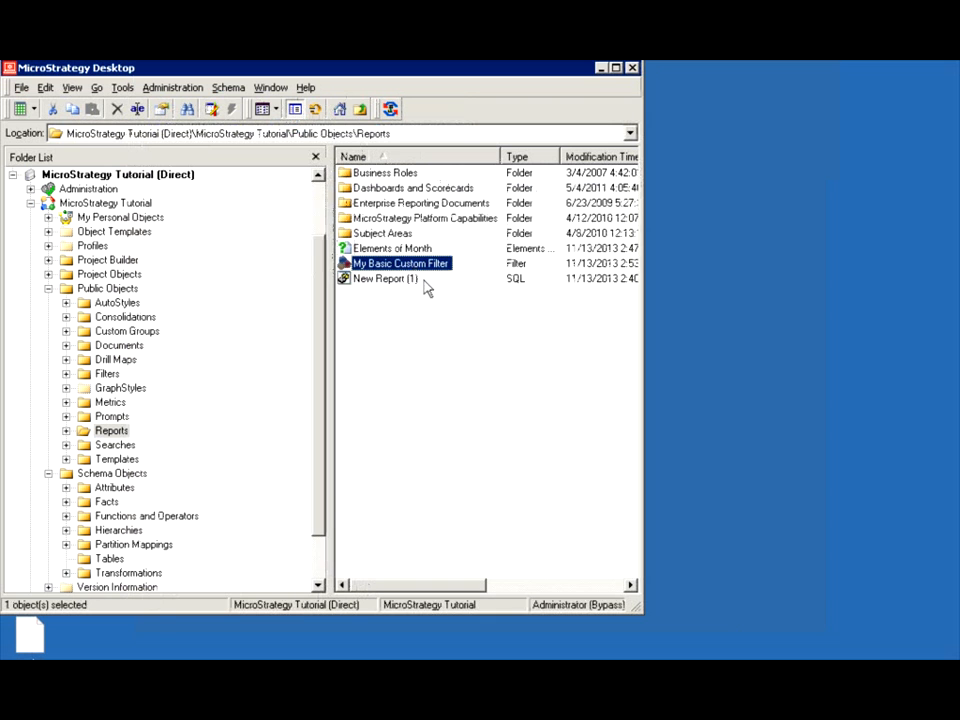
- Open New Report (1) for editing, enlarge its window, and remove the Month attribute from the template
{"action": "right_click", "coordinate": [384, 280]}
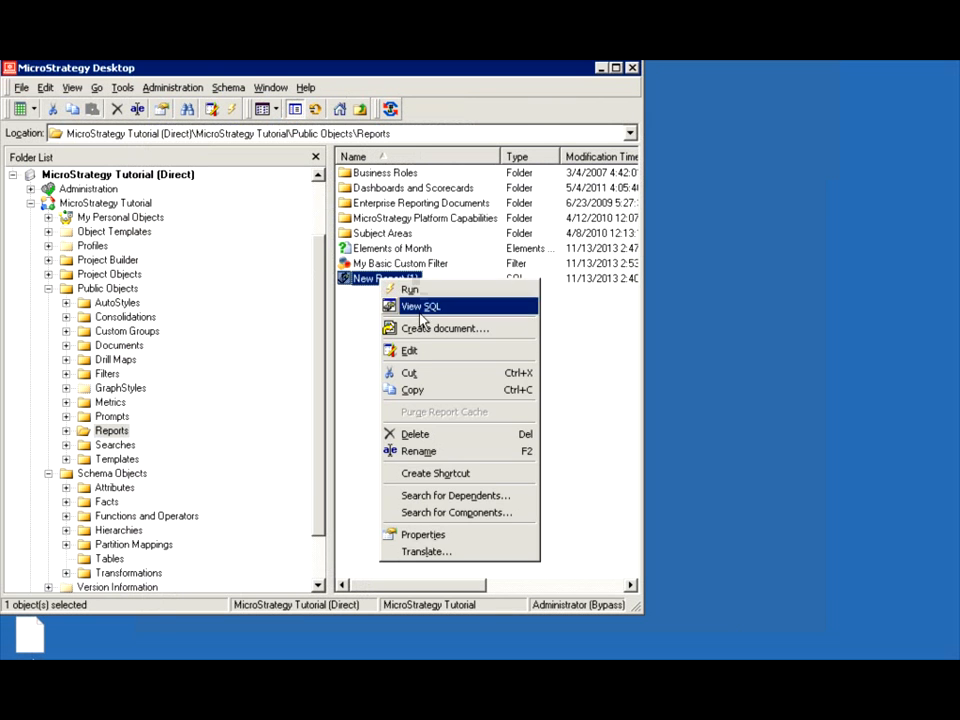
{"action": "left_click", "coordinate": [422, 352]}
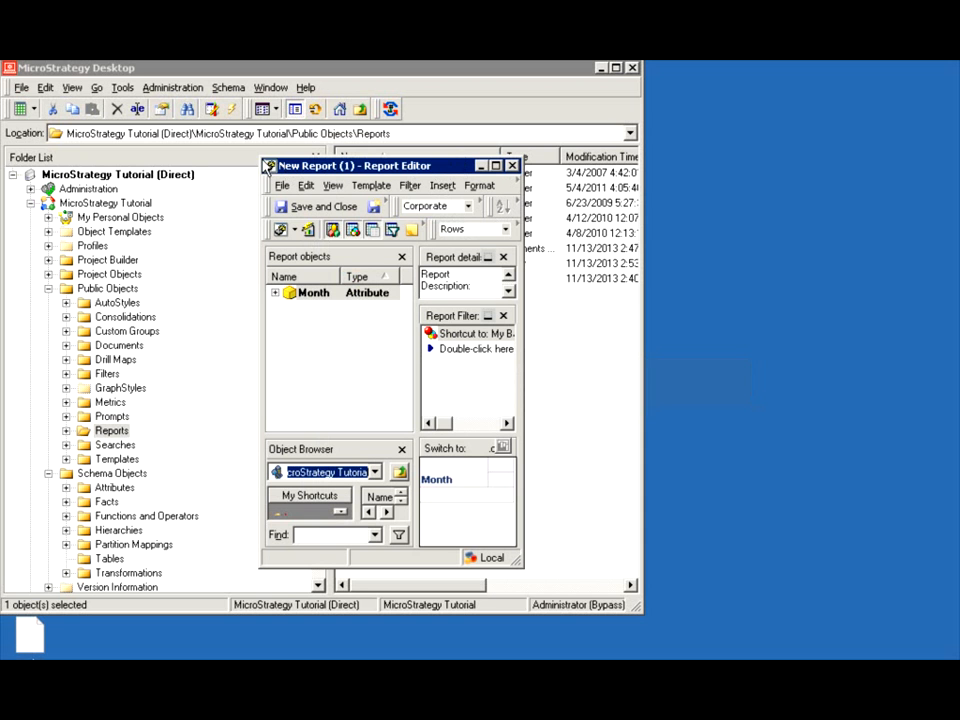
{"action": "left_click_drag", "start_coordinate": [257, 157], "coordinate": [108, 78]}
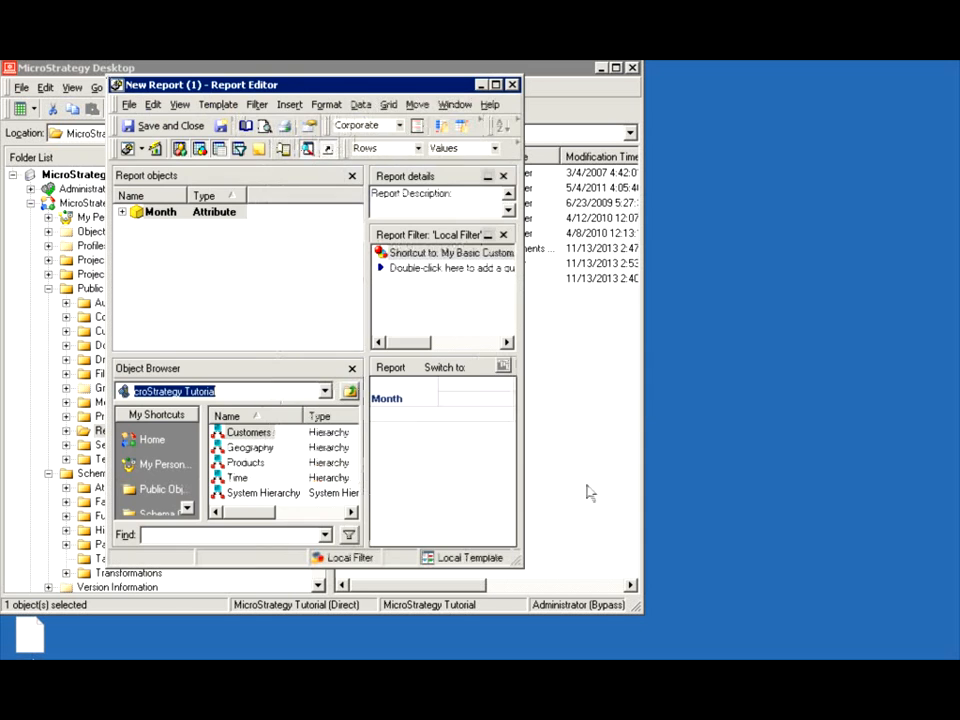
{"action": "left_click_drag", "start_coordinate": [525, 568], "coordinate": [870, 618]}
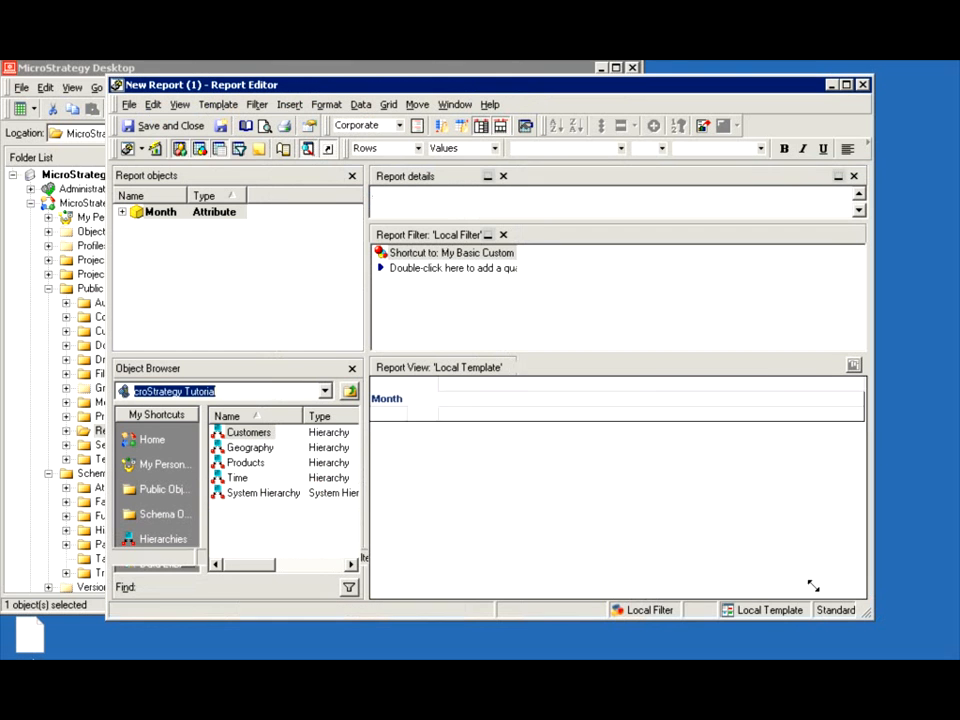
{"action": "left_click", "coordinate": [388, 386]}
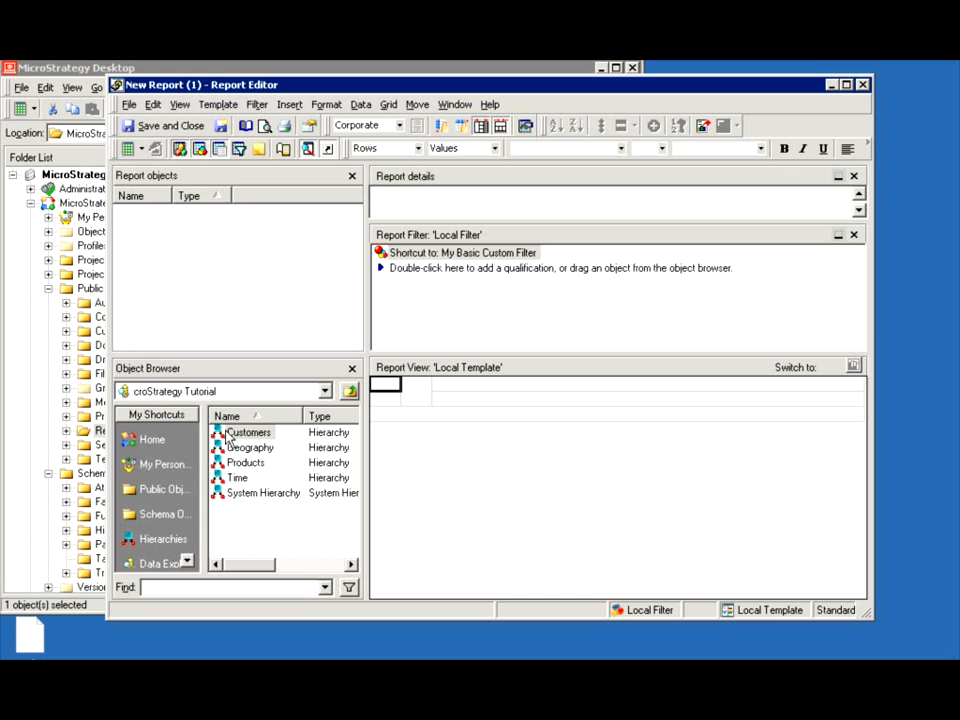
- Add the Category attribute from the Products hierarchy to the report rows
{"action": "left_click", "coordinate": [228, 432]}
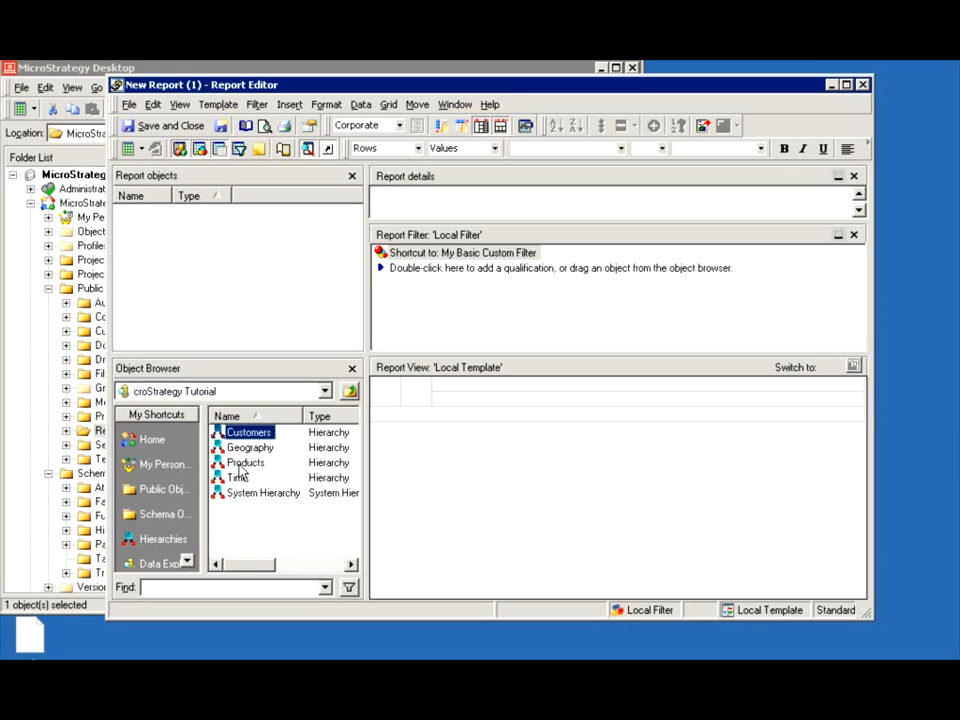
{"action": "double_click", "coordinate": [248, 462]}
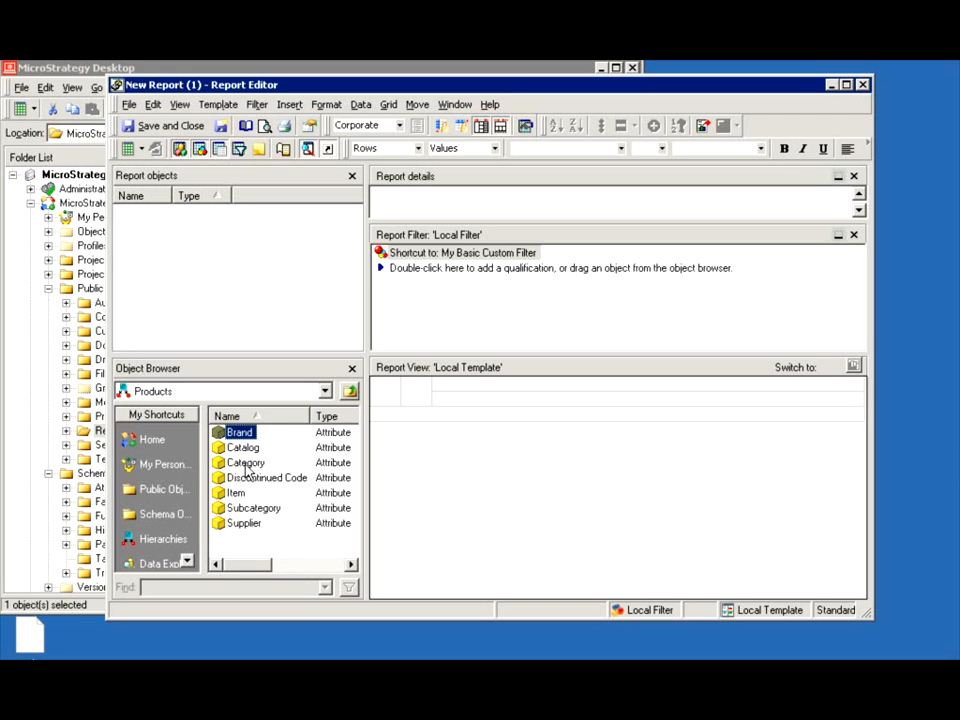
{"action": "double_click", "coordinate": [246, 465]}
{"action": "left_click", "coordinate": [348, 392]}
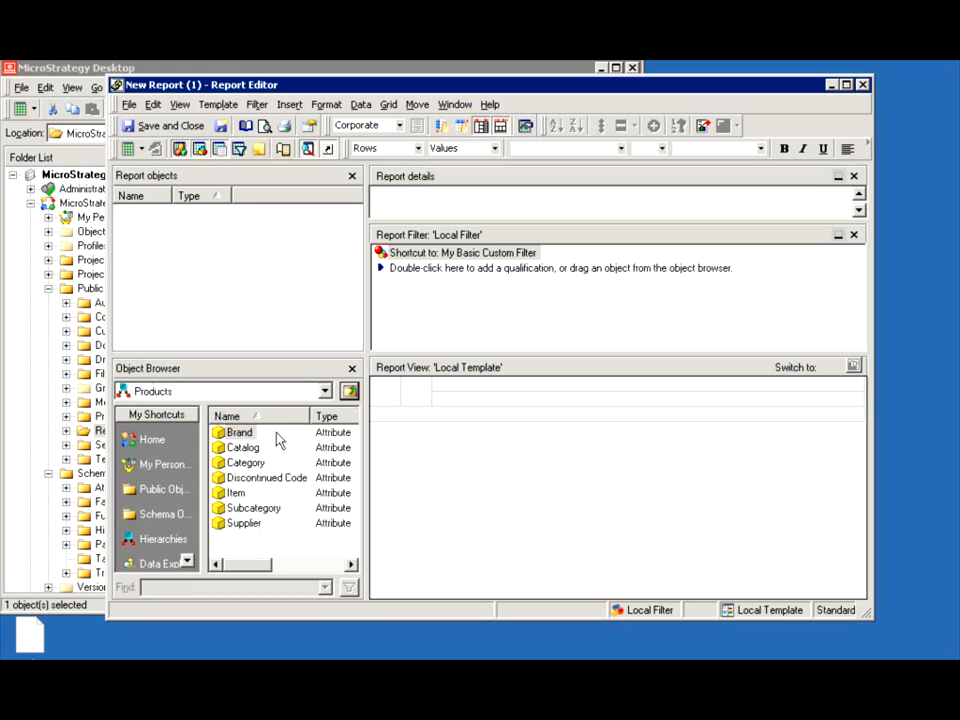
{"action": "right_click", "coordinate": [248, 467]}
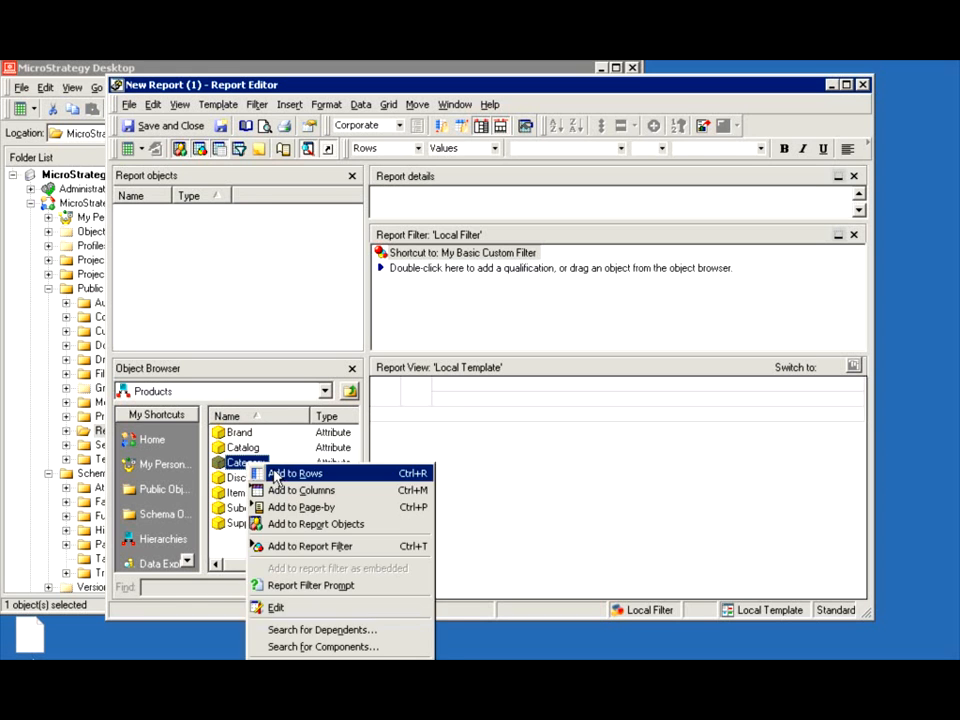
{"action": "left_click", "coordinate": [285, 471]}
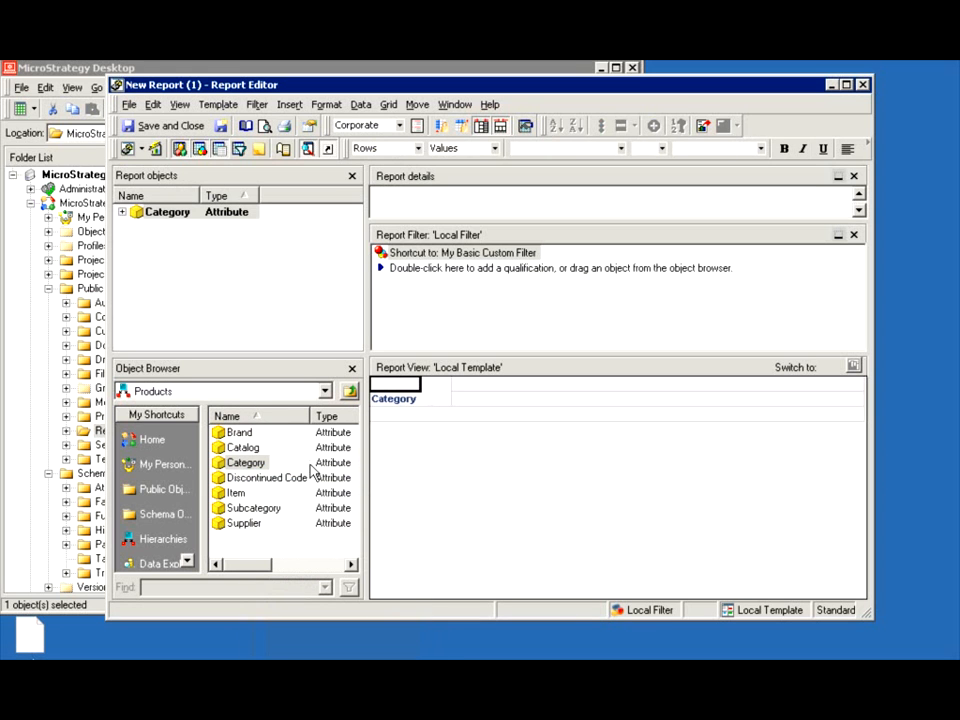
- Add the Call Center attribute from the Geography hierarchy to the rows and place it ahead of Category
{"action": "left_click", "coordinate": [349, 391]}
{"action": "double_click", "coordinate": [252, 448]}
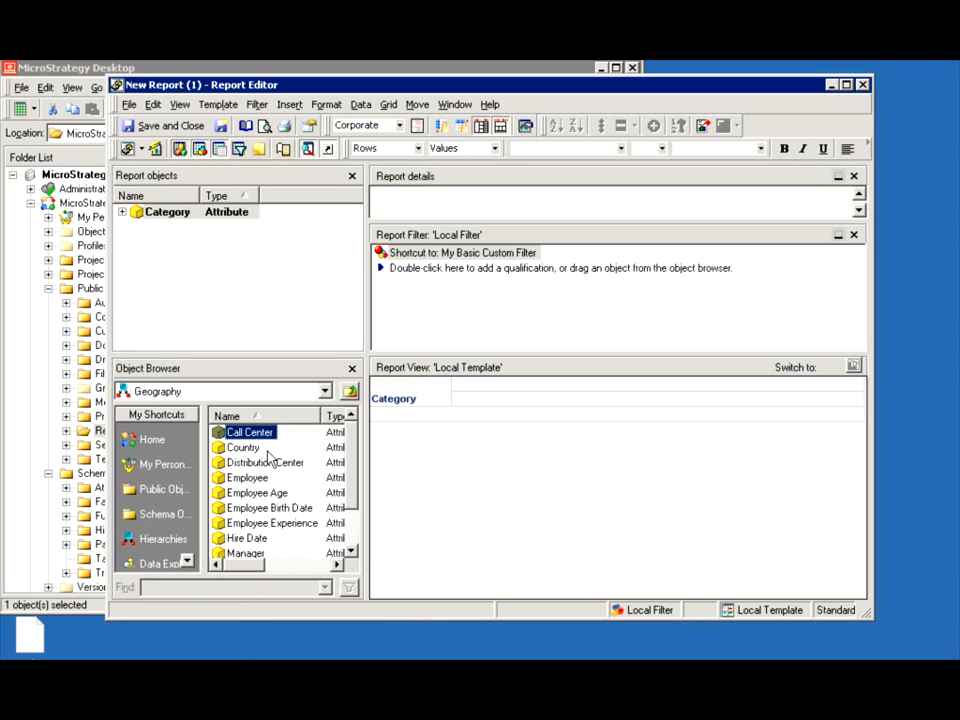
{"action": "right_click", "coordinate": [248, 434]}
{"action": "left_click", "coordinate": [290, 445]}
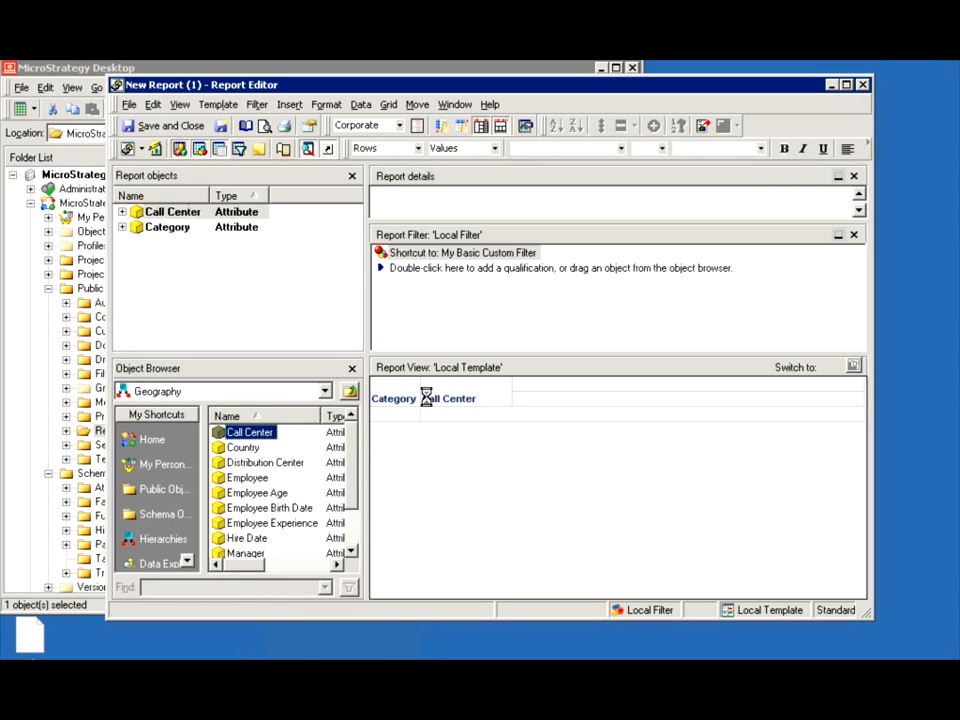
{"action": "left_click_drag", "start_coordinate": [456, 398], "coordinate": [378, 405]}
- Add the Revenue metric from the Sales Metrics folder in Public Objects to the report columns
{"action": "left_click", "coordinate": [131, 493]}
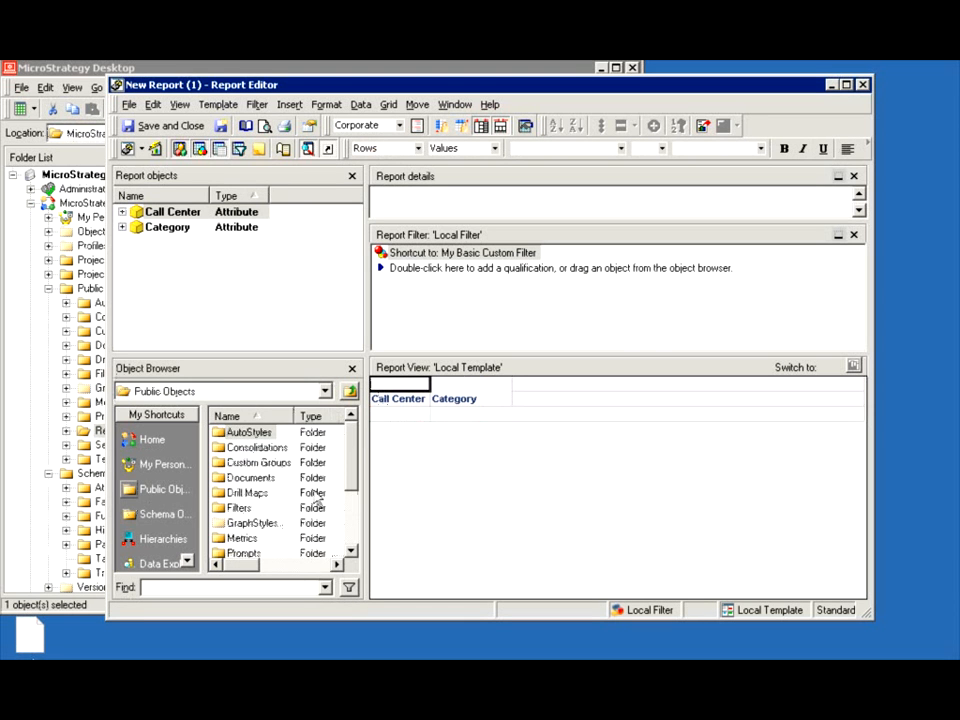
{"action": "left_click", "coordinate": [352, 512]}
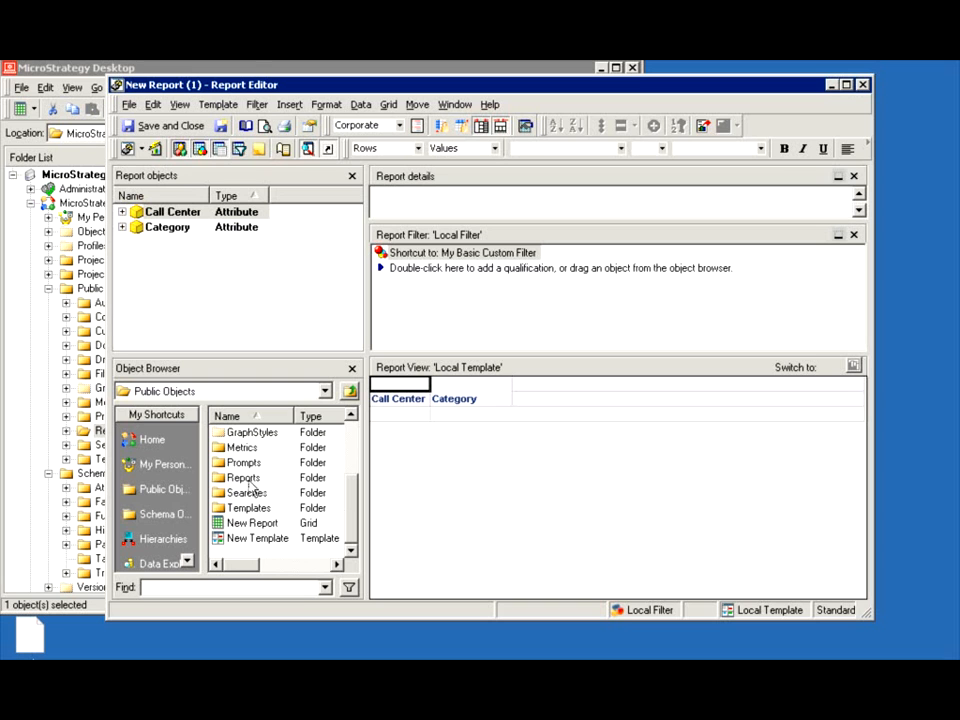
{"action": "double_click", "coordinate": [219, 447]}
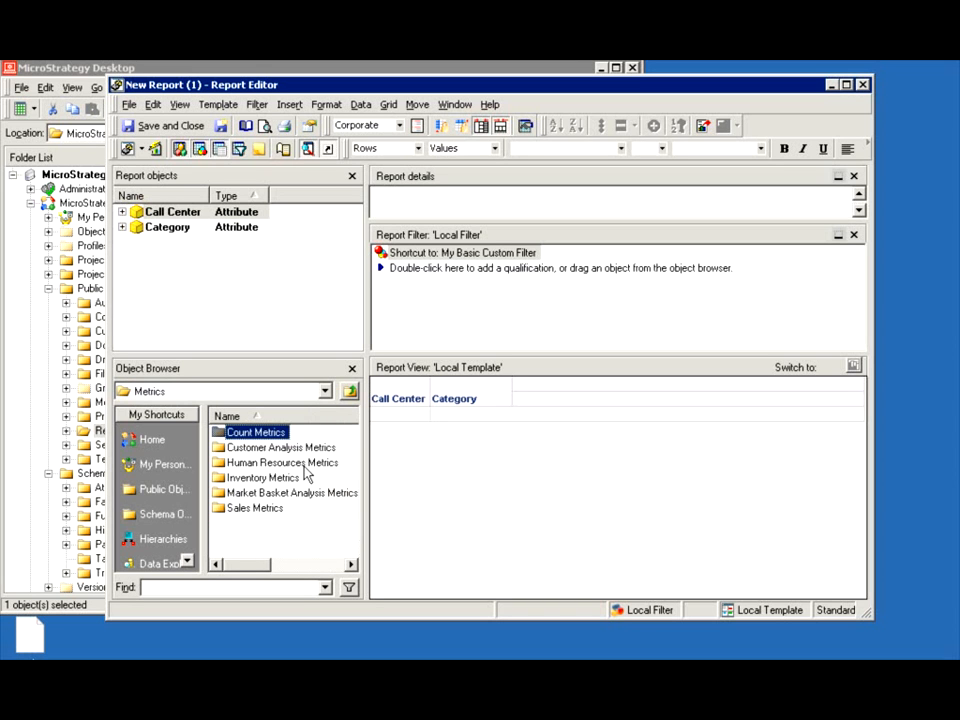
{"action": "double_click", "coordinate": [259, 509]}
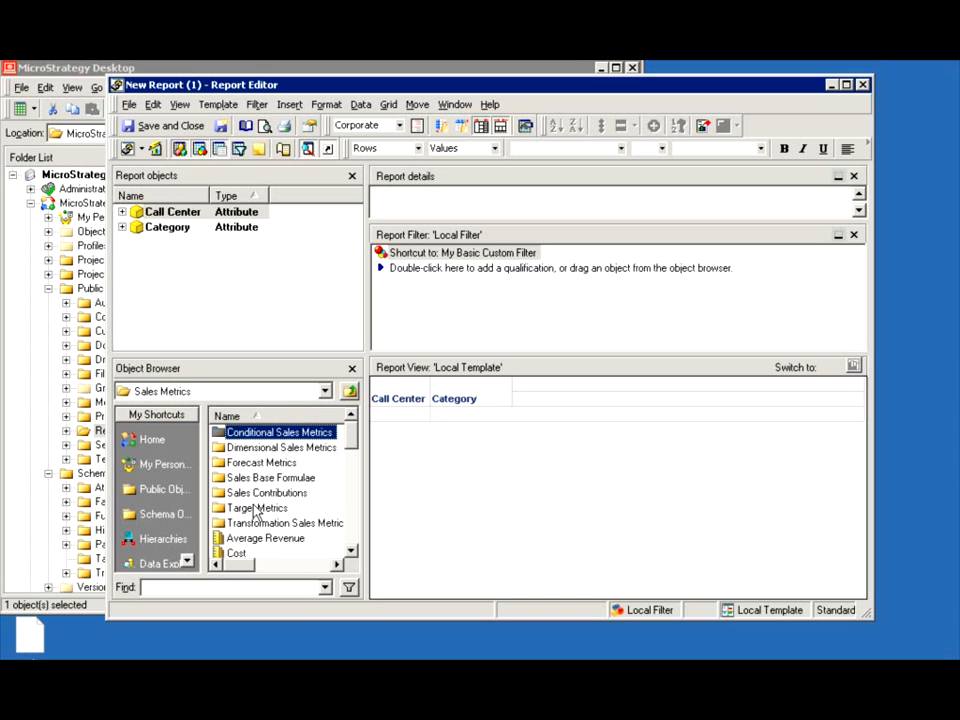
{"action": "left_click", "coordinate": [349, 527]}
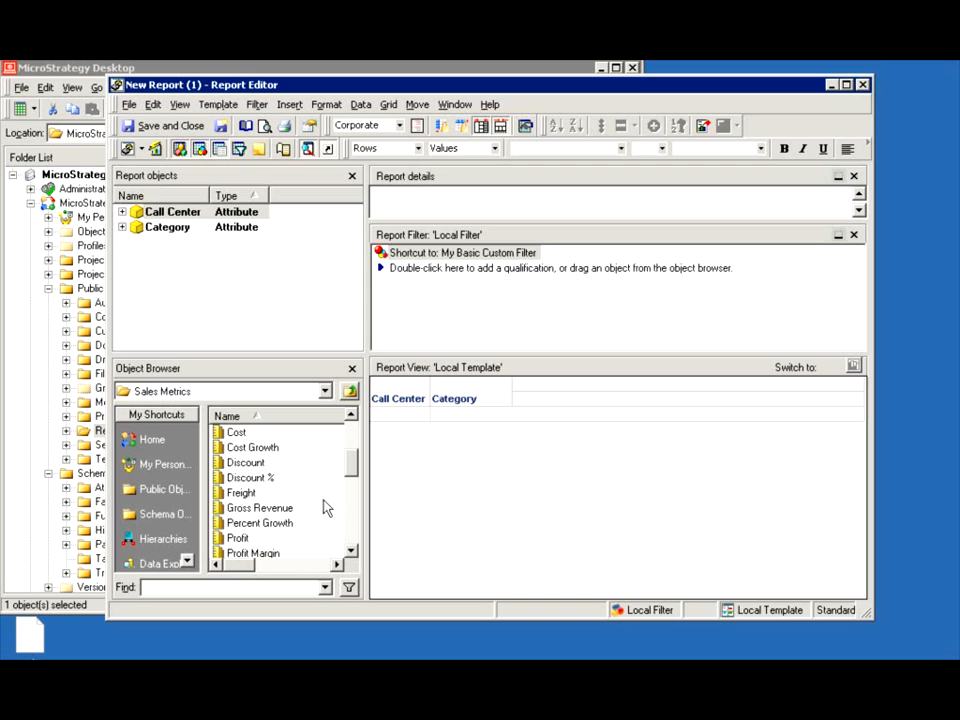
{"action": "left_click_drag", "start_coordinate": [354, 477], "coordinate": [356, 508]}
{"action": "right_click", "coordinate": [247, 492]}
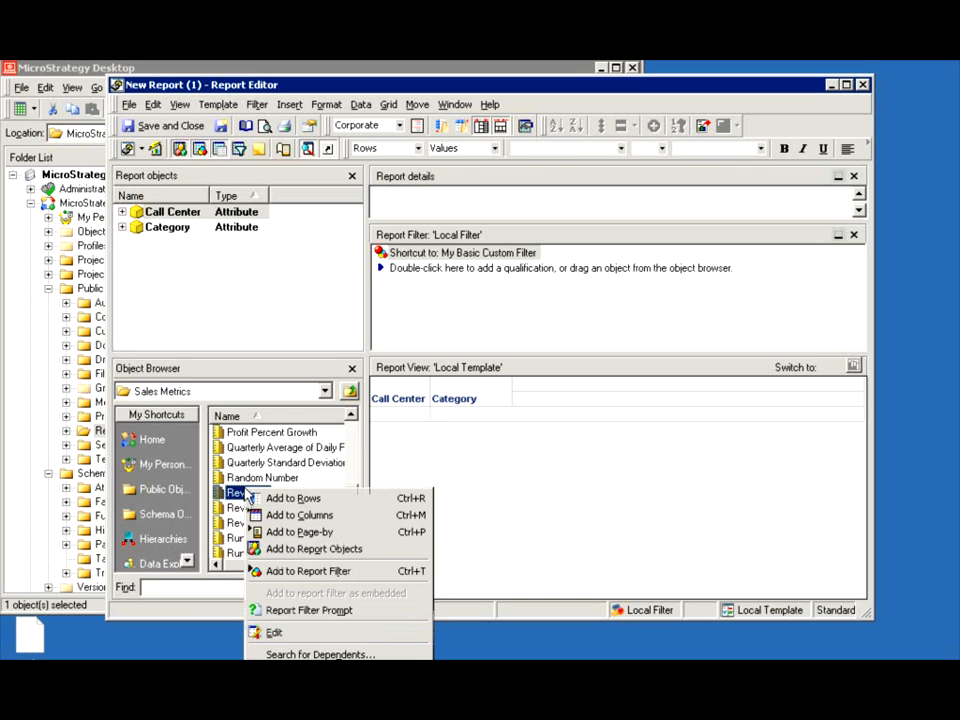
{"action": "left_click", "coordinate": [305, 515]}
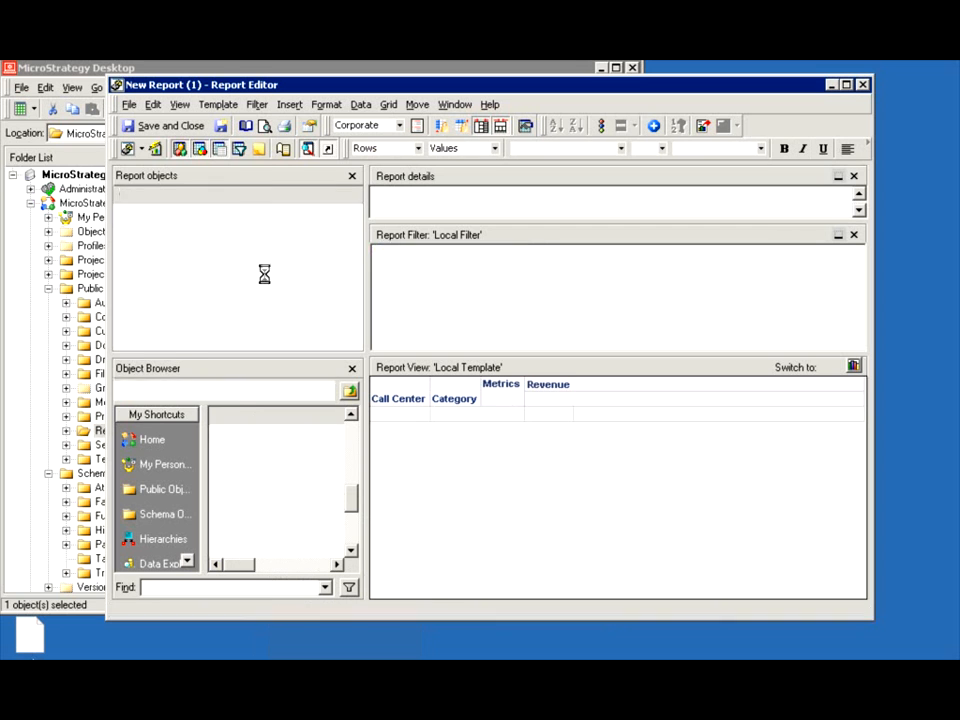
- Check the report's combinations in Grid View, then examine the where clause in SQL View and close the report
{"action": "left_click", "coordinate": [140, 149]}
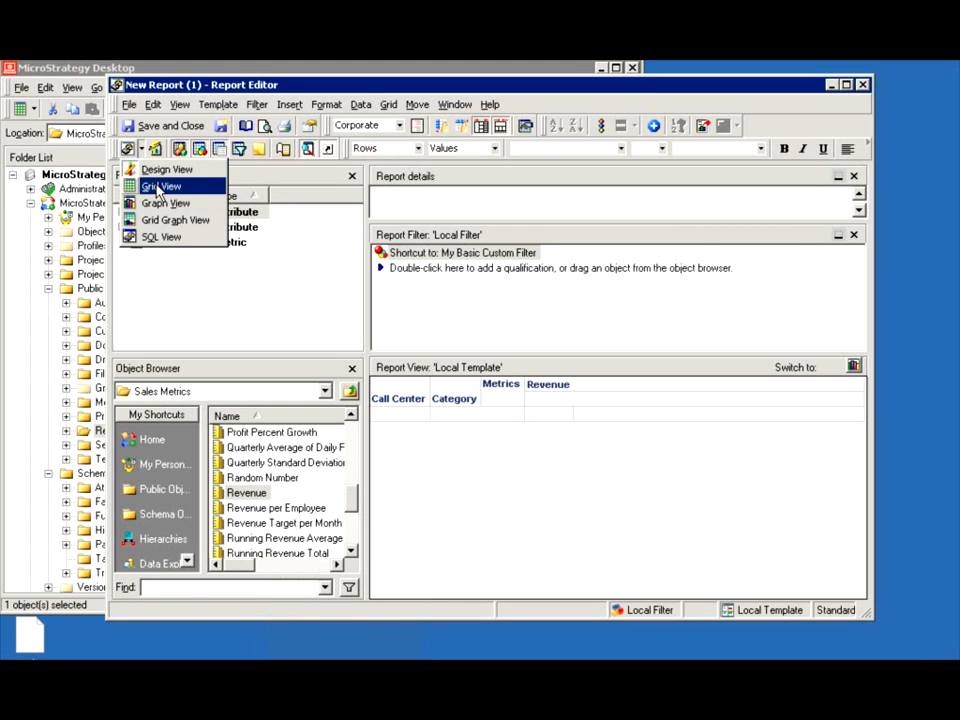
{"action": "left_click", "coordinate": [157, 188]}
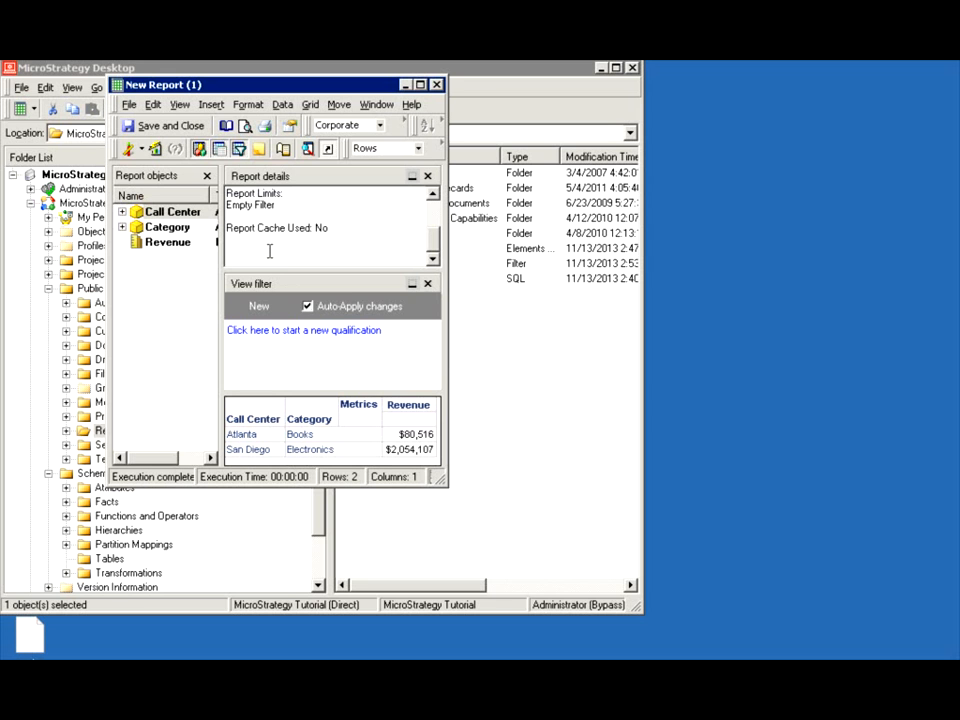
{"action": "left_click", "coordinate": [142, 148]}
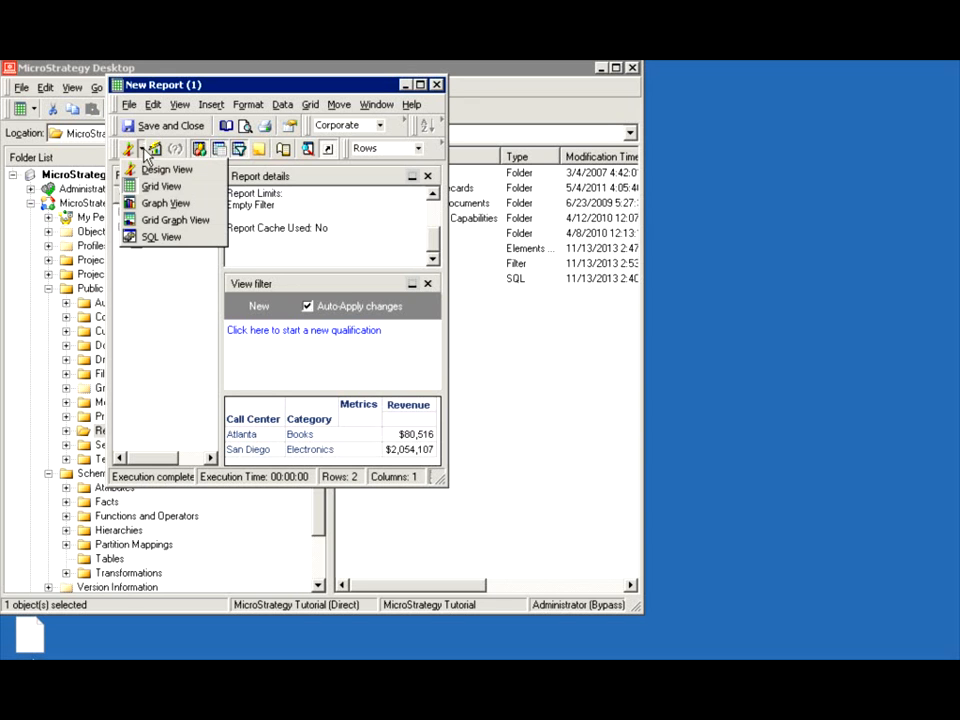
{"action": "left_click", "coordinate": [162, 237]}
{"action": "left_click_drag", "start_coordinate": [439, 481], "coordinate": [612, 587]}
{"action": "left_click_drag", "start_coordinate": [601, 365], "coordinate": [617, 512]}
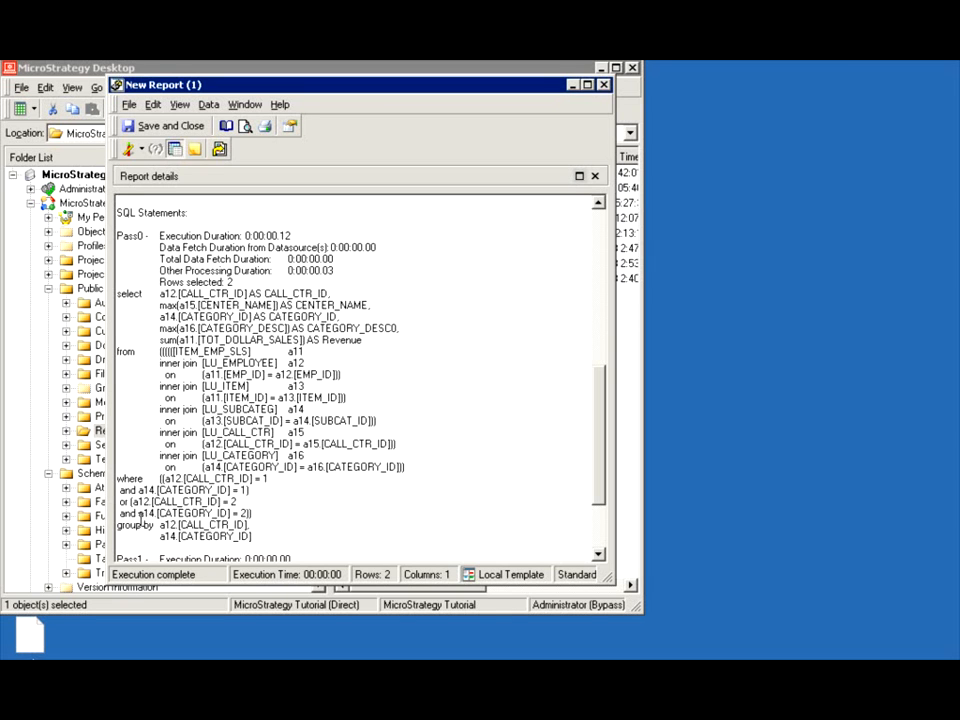
{"action": "left_click_drag", "start_coordinate": [257, 512], "coordinate": [116, 480]}
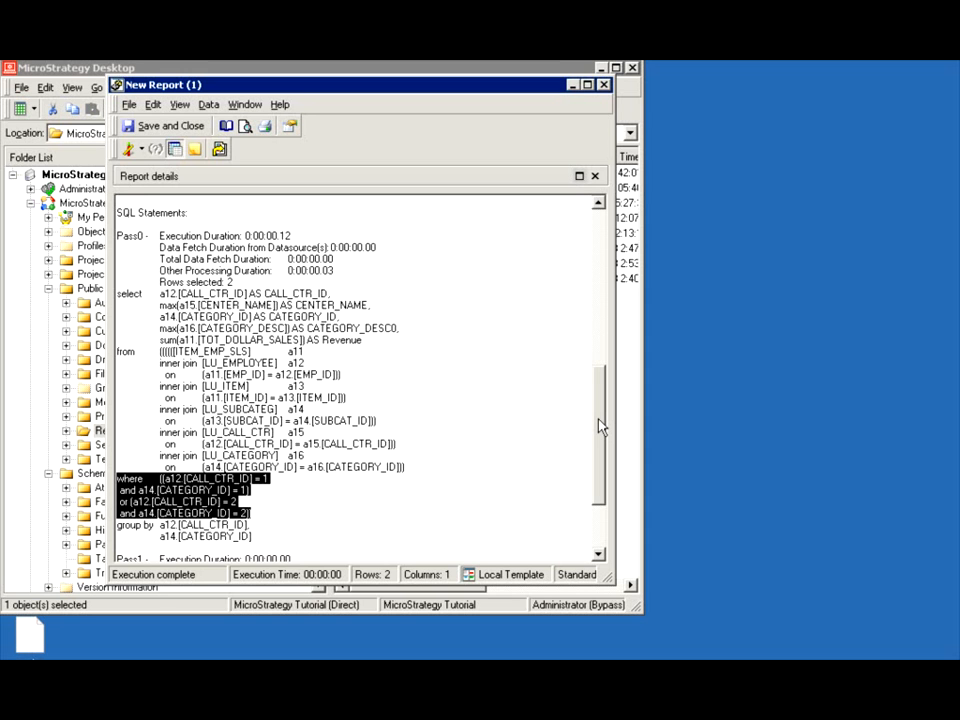
{"action": "left_click_drag", "start_coordinate": [600, 392], "coordinate": [601, 170]}
{"action": "left_click", "coordinate": [603, 85]}
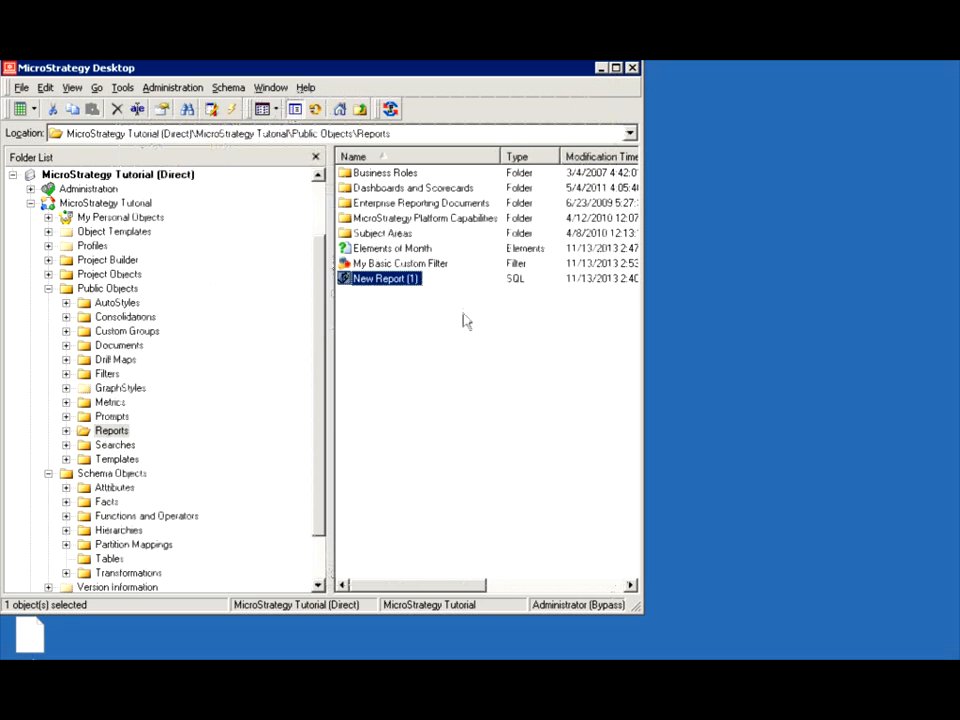
- Reopen the Call Center and Category joint element list qualification in My Basic Custom Filter
{"action": "double_click", "coordinate": [388, 264]}
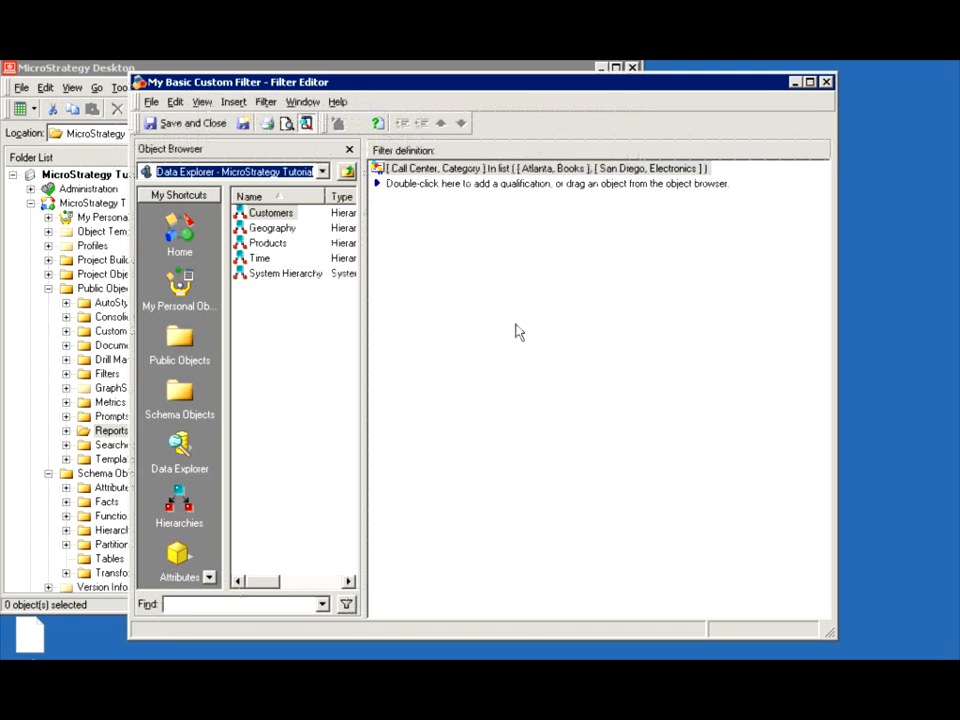
{"action": "double_click", "coordinate": [437, 172]}
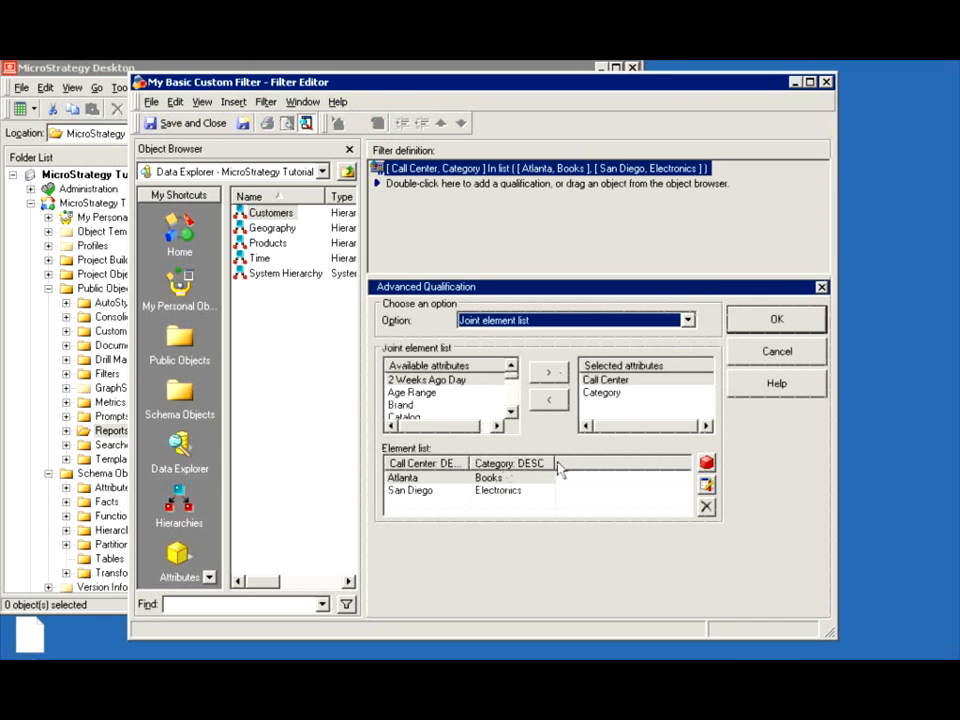